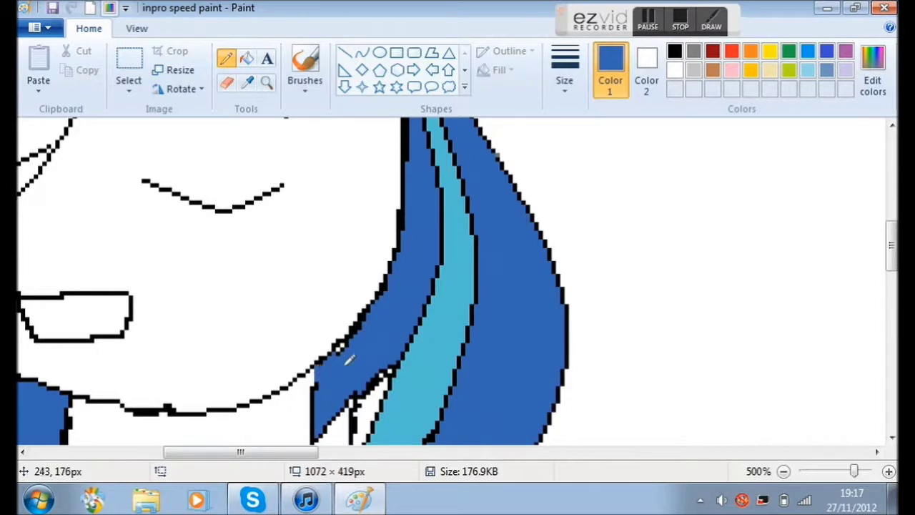
Check the coloured hair strands for gaps and sample their light blue, then their dark blue as the drawing colour
{"action": "scroll", "coordinate": [386, 377], "scroll_direction": "down", "scroll_amount": 3}
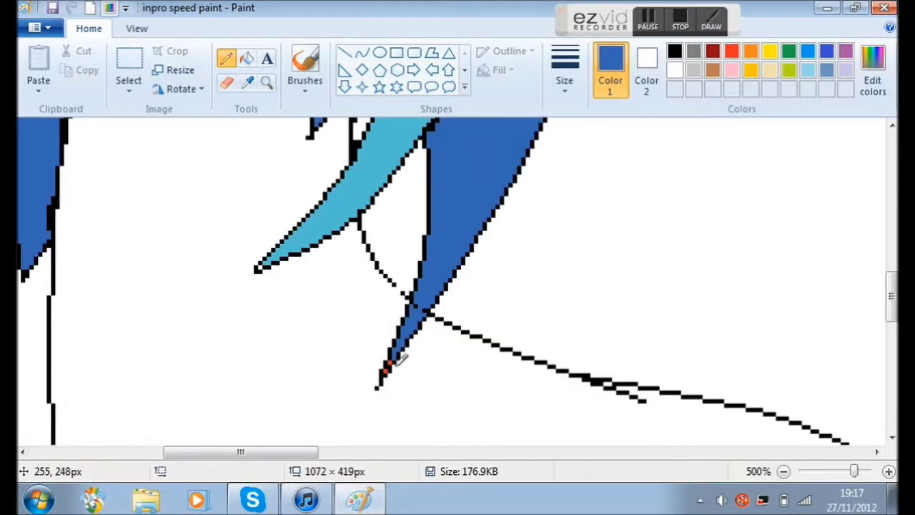
{"action": "scroll", "coordinate": [401, 363], "scroll_direction": "up", "scroll_amount": 2}
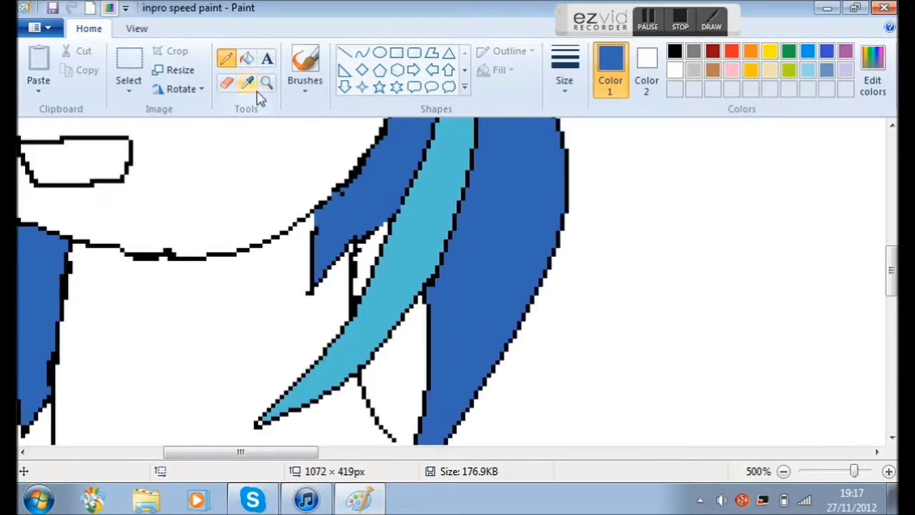
{"action": "left_click", "coordinate": [247, 81]}
{"action": "left_click", "coordinate": [270, 421]}
{"action": "left_click", "coordinate": [250, 84]}
{"action": "left_click", "coordinate": [374, 206]}
Copy one pink eye from the reference pony on the purple background
{"action": "scroll", "coordinate": [374, 207], "scroll_direction": "up", "scroll_amount": 5}
{"action": "left_click_drag", "start_coordinate": [258, 452], "coordinate": [155, 455]}
{"action": "scroll", "coordinate": [482, 279], "scroll_direction": "down", "scroll_amount": 7}
{"action": "scroll", "coordinate": [603, 249], "scroll_direction": "down", "scroll_amount": 4}
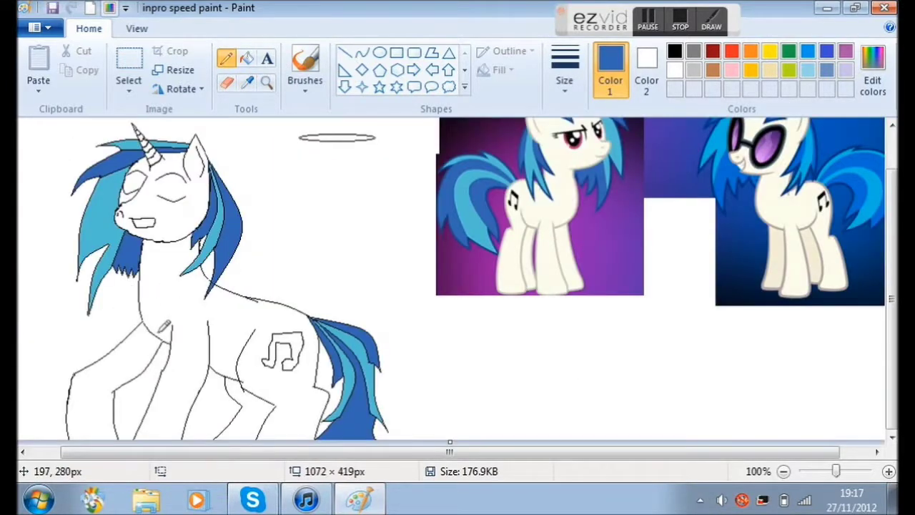
{"action": "left_click_drag", "start_coordinate": [449, 452], "coordinate": [419, 451]}
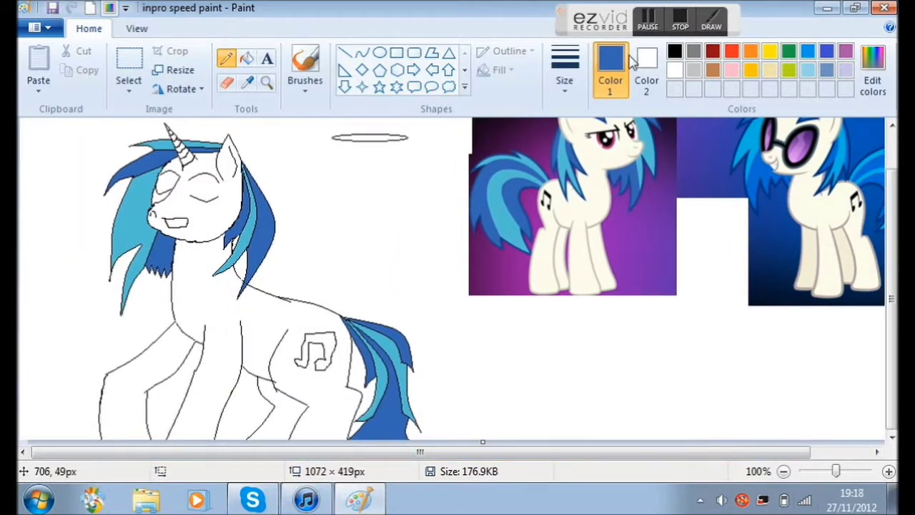
{"action": "scroll", "coordinate": [164, 421], "scroll_direction": "up", "scroll_amount": 3}
{"action": "left_click_drag", "start_coordinate": [179, 452], "coordinate": [613, 443]}
{"action": "left_click", "coordinate": [129, 61]}
{"action": "left_click_drag", "start_coordinate": [503, 135], "coordinate": [371, 233]}
{"action": "right_click", "coordinate": [465, 180]}
{"action": "left_click", "coordinate": [476, 210]}
Try pasting the copied eye beside the drawn pony's hair and flipping it horizontally
{"action": "left_click_drag", "start_coordinate": [507, 451], "coordinate": [76, 451]}
{"action": "key", "text": "ctrl+v"}
{"action": "left_click_drag", "start_coordinate": [127, 178], "coordinate": [296, 266]}
{"action": "right_click", "coordinate": [306, 265]}
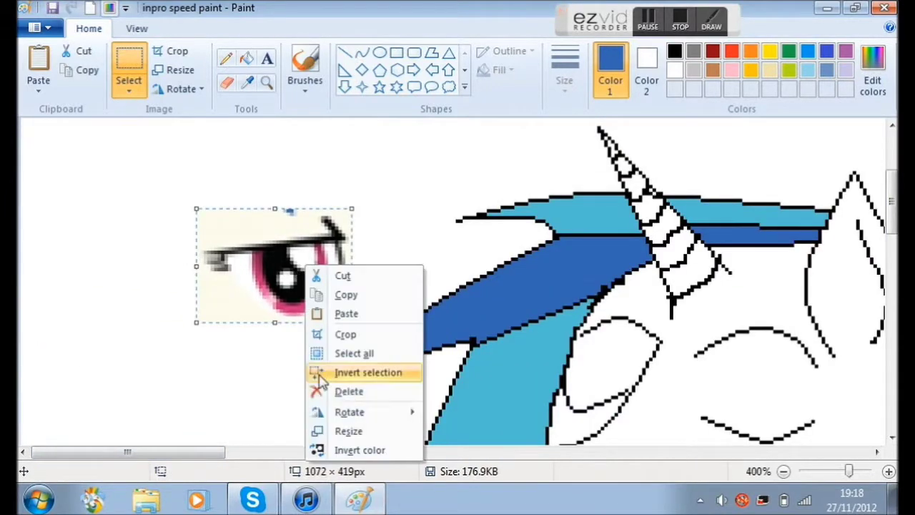
{"action": "mouse_move", "coordinate": [386, 412]}
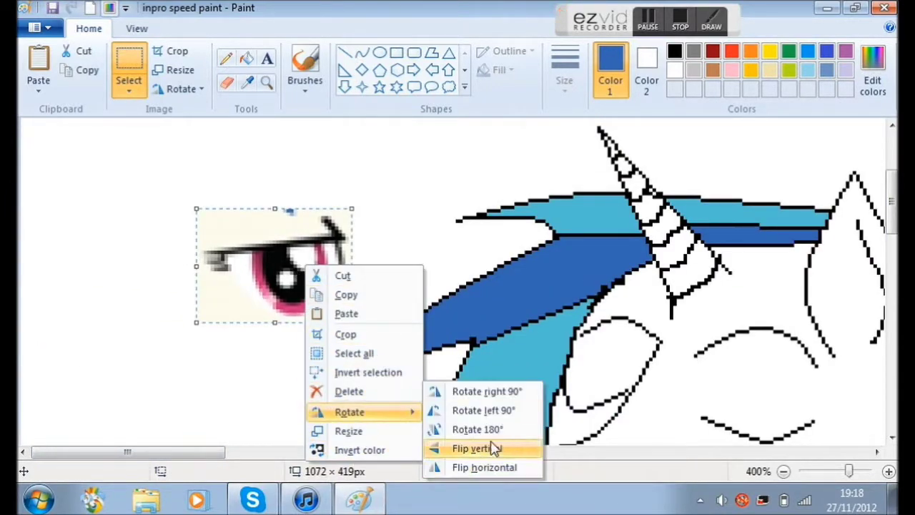
{"action": "left_click", "coordinate": [486, 467]}
{"action": "left_click_drag", "start_coordinate": [276, 265], "coordinate": [206, 208]}
{"action": "left_click_drag", "start_coordinate": [225, 378], "coordinate": [230, 391]}
{"action": "key", "text": "ctrl+z"}
Paste the copied eye again, flip it horizontally and place it in the empty area beside the pony's hair
{"action": "key", "text": "ctrl+v"}
{"action": "right_click", "coordinate": [127, 208]}
{"action": "mouse_move", "coordinate": [215, 355]}
{"action": "left_click", "coordinate": [286, 435]}
{"action": "left_click_drag", "start_coordinate": [49, 194], "coordinate": [112, 258]}
{"action": "left_click_drag", "start_coordinate": [230, 232], "coordinate": [24, 116]}
{"action": "left_click_drag", "start_coordinate": [110, 165], "coordinate": [210, 341]}
{"action": "left_click", "coordinate": [327, 262]}
{"action": "left_click_drag", "start_coordinate": [273, 312], "coordinate": [96, 420]}
{"action": "mouse_move", "coordinate": [97, 313]}
{"action": "left_mouse_down"}
{"action": "mouse_move", "coordinate": [102, 299]}
{"action": "mouse_move", "coordinate": [102, 321]}
{"action": "mouse_move", "coordinate": [265, 397]}
{"action": "mouse_move", "coordinate": [385, 427]}
{"action": "mouse_move", "coordinate": [325, 442]}
{"action": "left_mouse_up"}
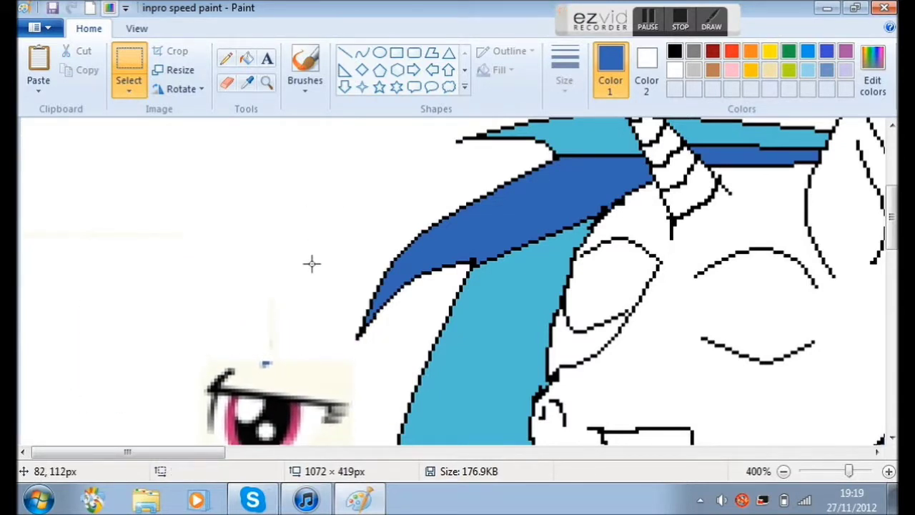
Delete the near eye's closed-lid curves and erase the outline of the far eye
{"action": "scroll", "coordinate": [311, 262], "scroll_direction": "down", "scroll_amount": 2}
{"action": "left_click_drag", "start_coordinate": [840, 255], "coordinate": [675, 306]}
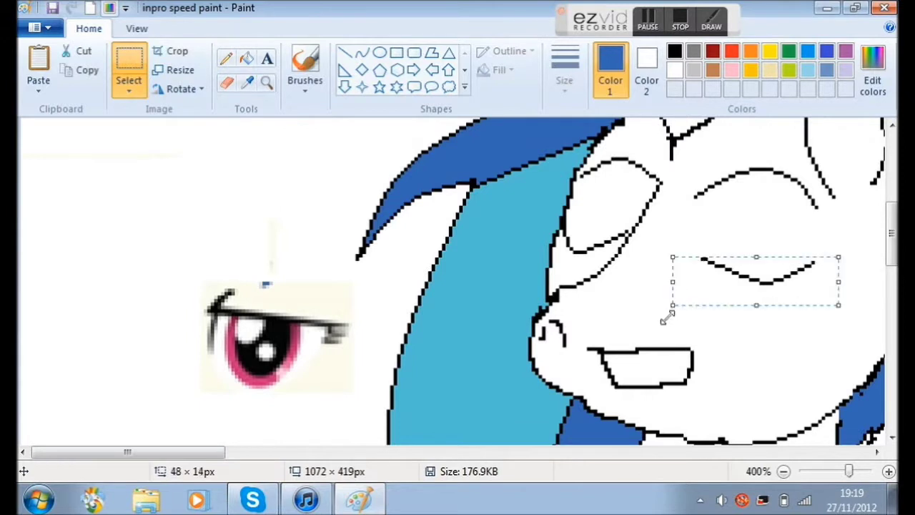
{"action": "key", "text": "Delete"}
{"action": "mouse_move", "coordinate": [826, 213]}
{"action": "left_mouse_down"}
{"action": "mouse_move", "coordinate": [804, 193]}
{"action": "mouse_move", "coordinate": [691, 201]}
{"action": "left_mouse_up"}
{"action": "key", "text": "Delete"}
{"action": "key", "text": "Delete"}
{"action": "left_click_drag", "start_coordinate": [765, 166], "coordinate": [812, 191]}
{"action": "key", "text": "Delete"}
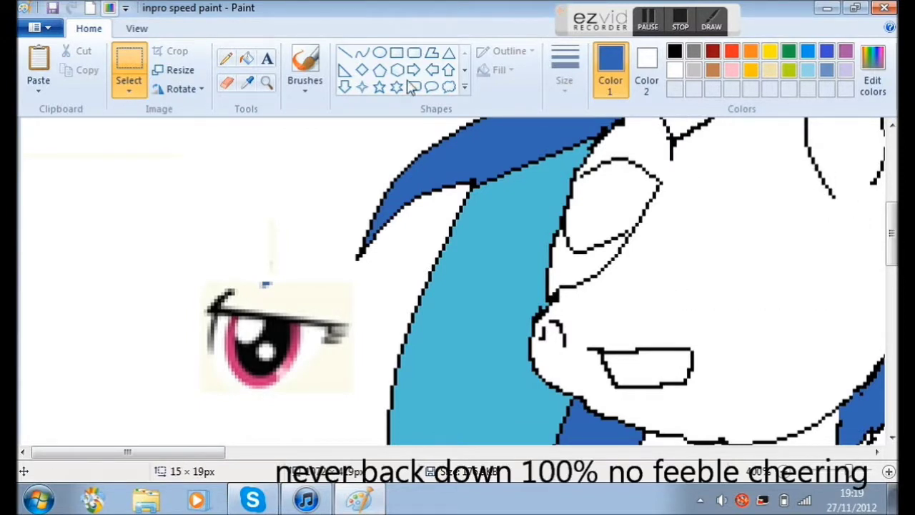
{"action": "left_click", "coordinate": [226, 83]}
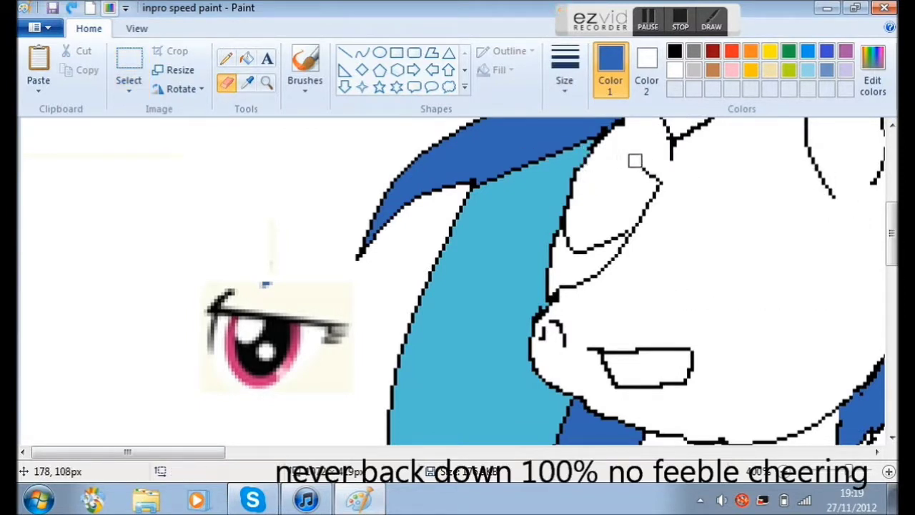
Try drawing a small black curve on the face as the start of the near eye's lash
{"action": "left_click", "coordinate": [345, 53]}
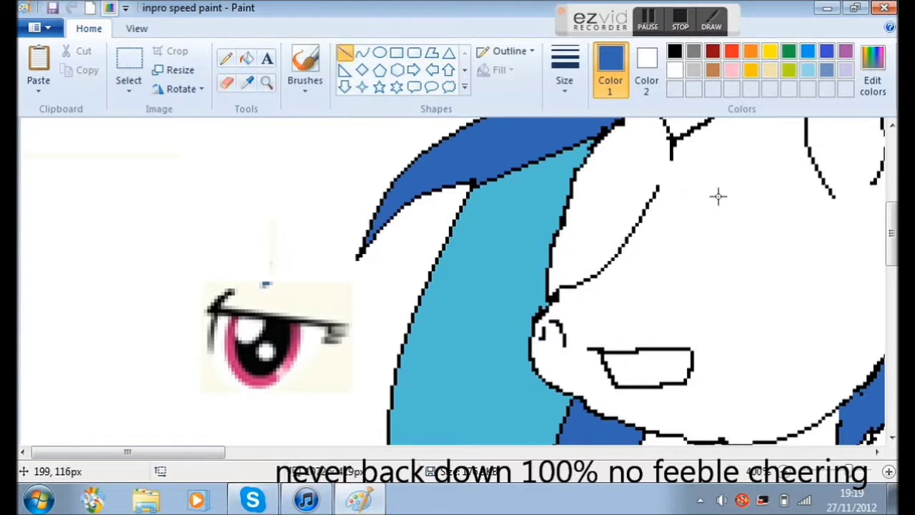
{"action": "left_click", "coordinate": [362, 53]}
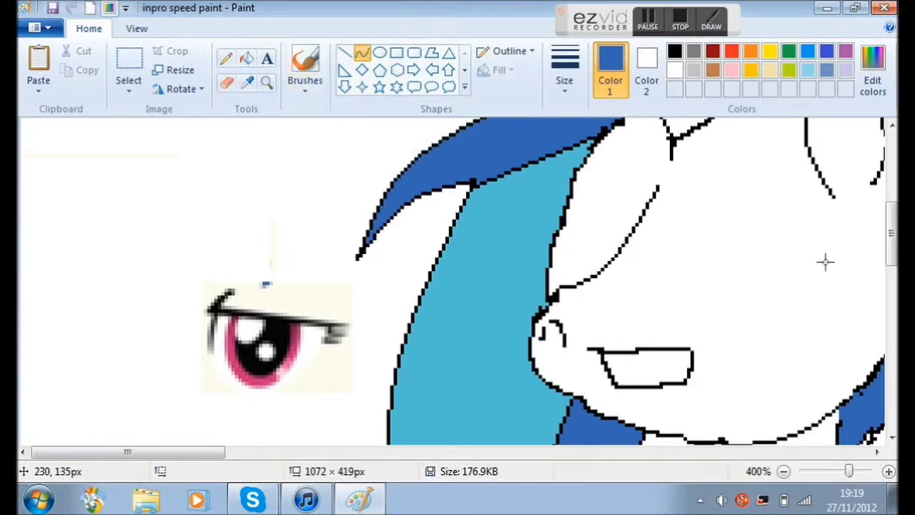
{"action": "left_click", "coordinate": [648, 18]}
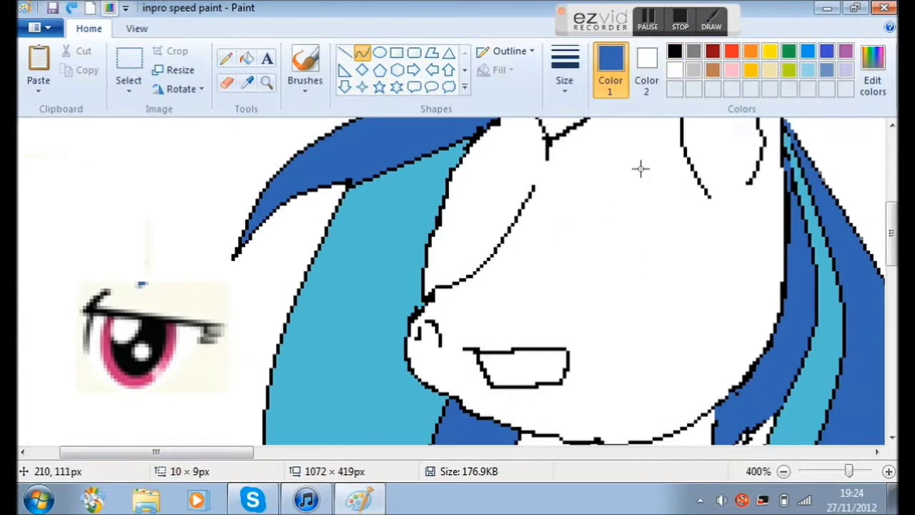
{"action": "left_click_drag", "start_coordinate": [585, 201], "coordinate": [568, 235]}
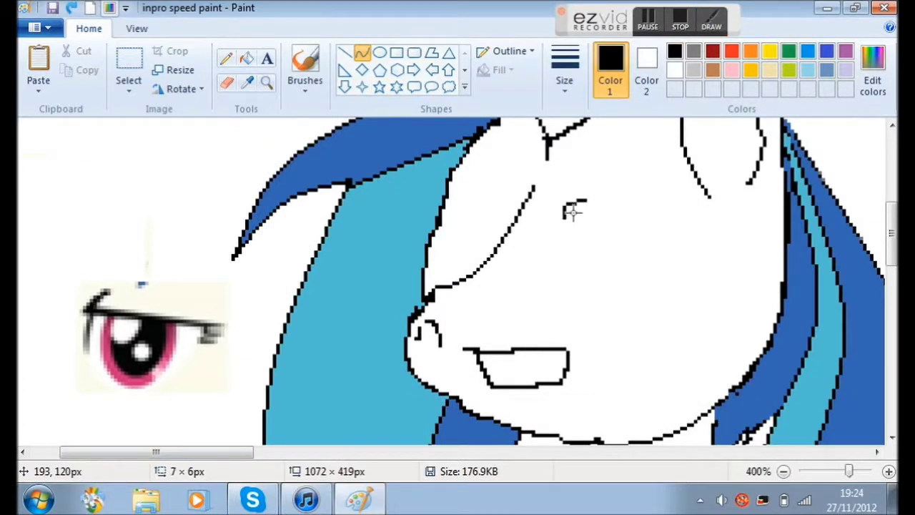
{"action": "left_click_drag", "start_coordinate": [565, 227], "coordinate": [564, 233]}
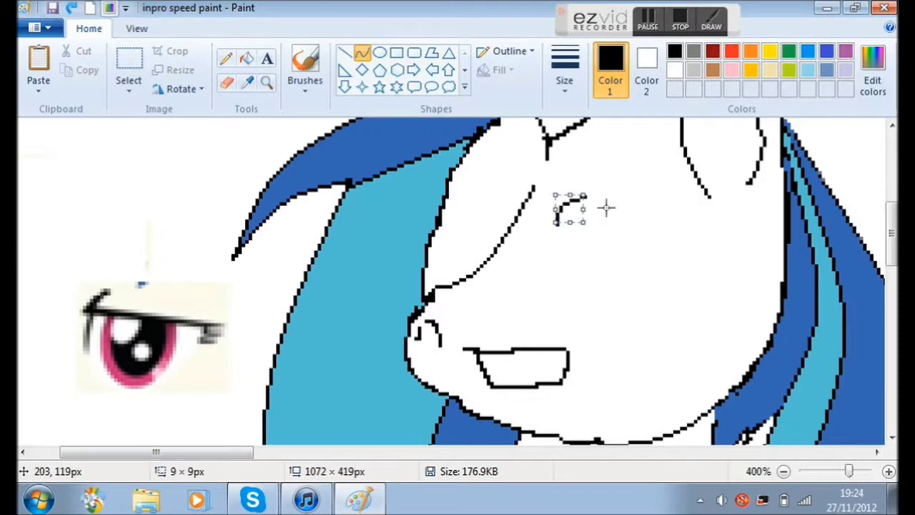
{"action": "key", "text": "ctrl+z"}
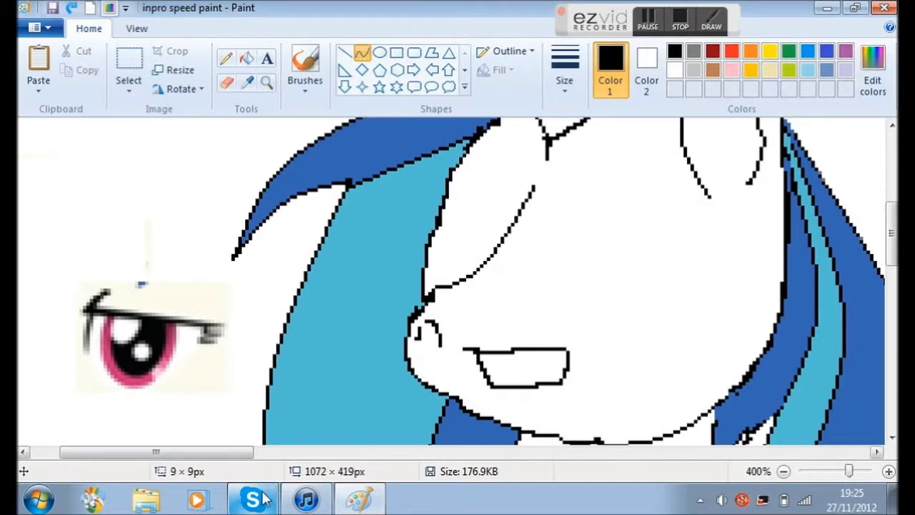
Switch to Skype and send the message "hiay" to a contact
{"action": "left_click", "coordinate": [252, 499]}
{"action": "left_click", "coordinate": [94, 294]}
{"action": "type", "text": "Hey"}
{"action": "key", "text": "Return"}
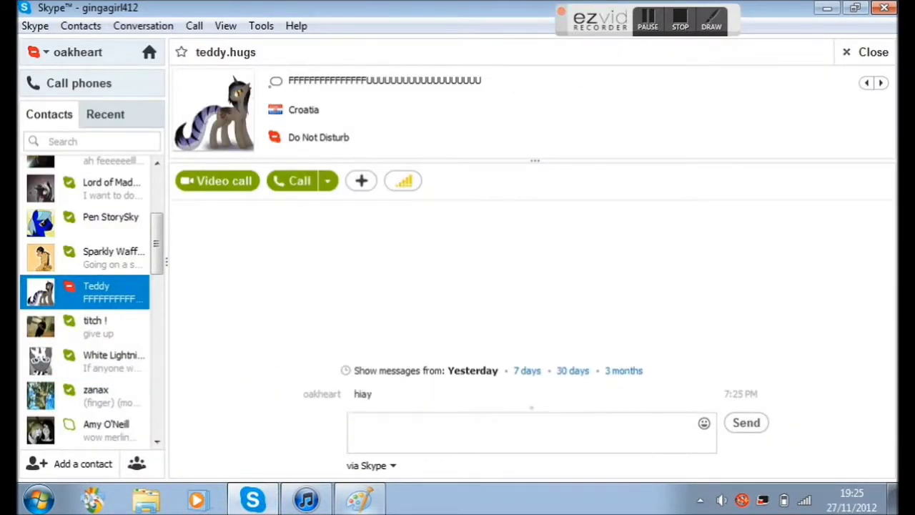
Return to Paint and try short black eyelash strokes on the face with the curve, pencil and line tools
{"action": "left_click", "coordinate": [359, 499]}
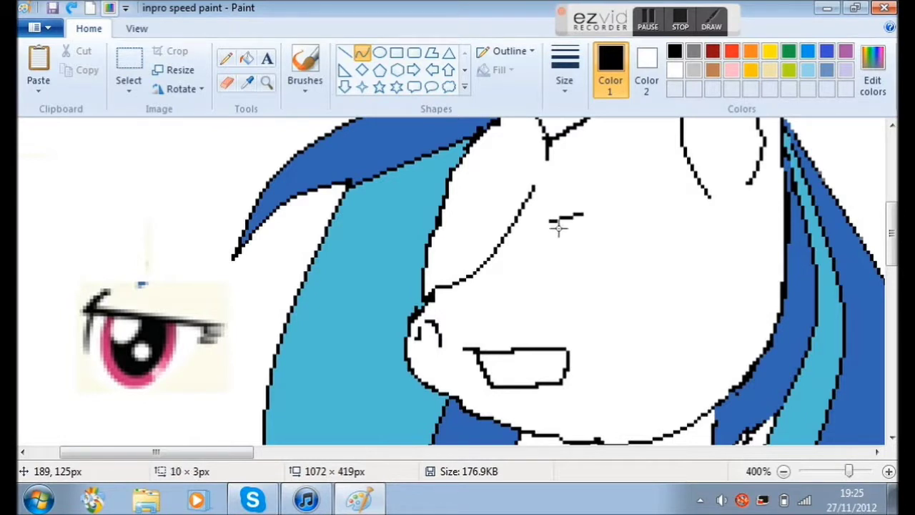
{"action": "left_click", "coordinate": [576, 244]}
{"action": "left_click", "coordinate": [225, 58]}
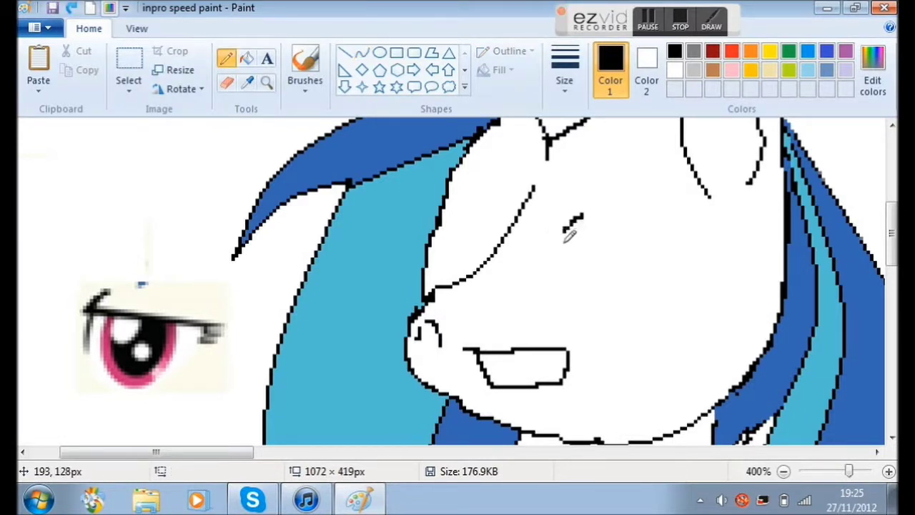
{"action": "left_click", "coordinate": [344, 53]}
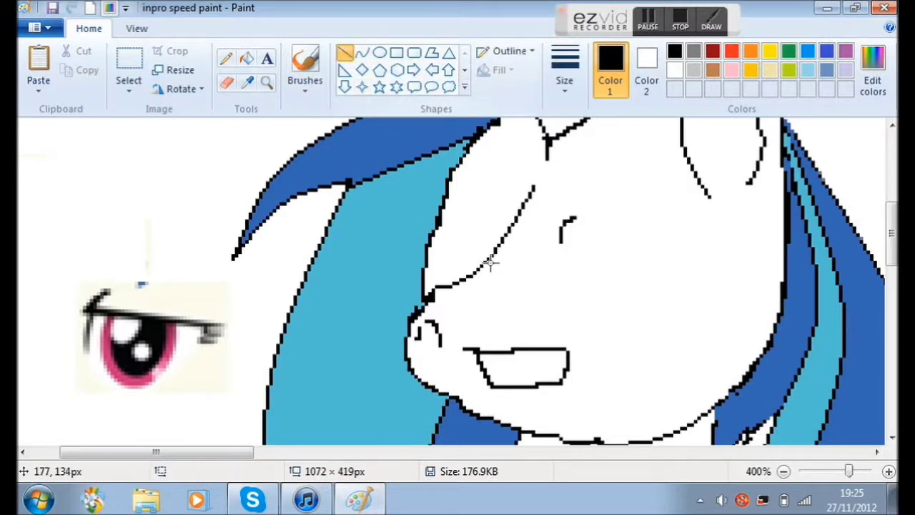
{"action": "left_click", "coordinate": [226, 82]}
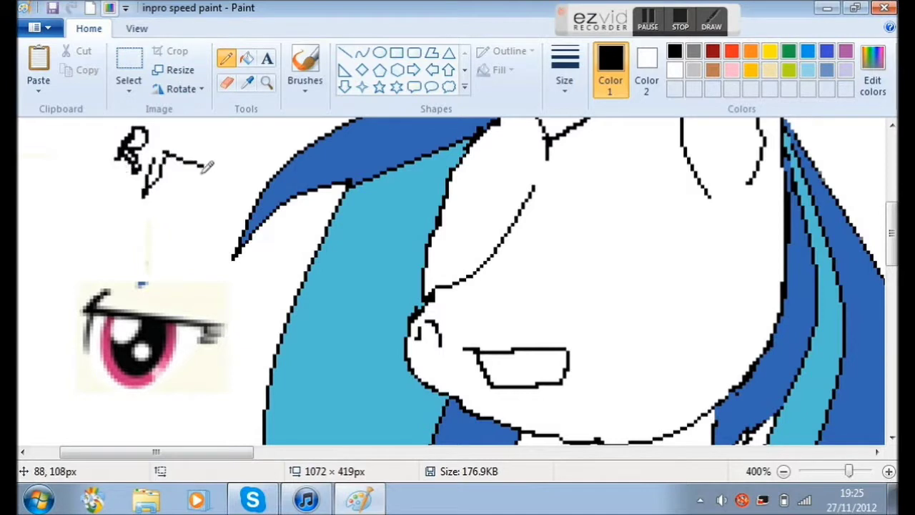
Delete the handwritten "BRB" note above the reference eye, including its leftover marks
{"action": "left_click", "coordinate": [650, 29]}
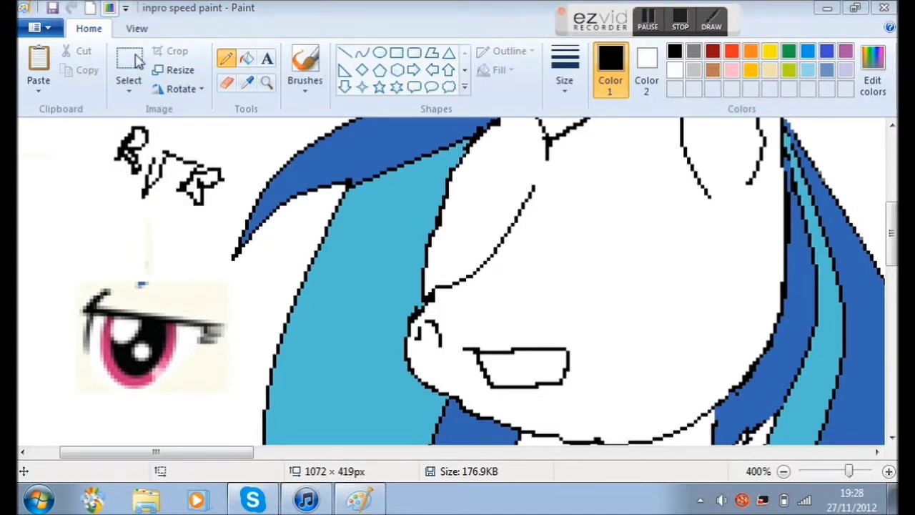
{"action": "left_click", "coordinate": [138, 61]}
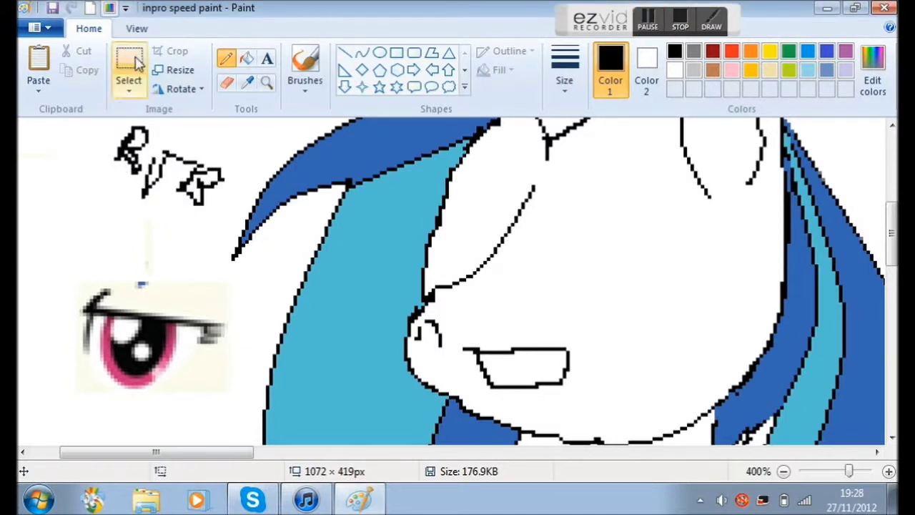
{"action": "mouse_move", "coordinate": [221, 221]}
{"action": "left_mouse_down"}
{"action": "mouse_move", "coordinate": [159, 164]}
{"action": "mouse_move", "coordinate": [81, 119]}
{"action": "left_mouse_up"}
{"action": "key", "text": "Delete"}
{"action": "left_click_drag", "start_coordinate": [205, 162], "coordinate": [236, 204]}
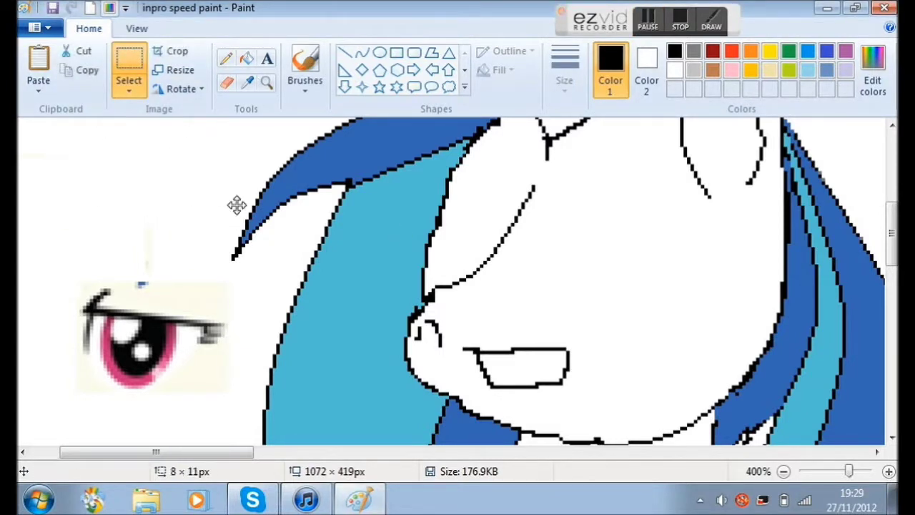
Try moving the upper lid portion of the pasted reference eye onto the pony's face
{"action": "left_click", "coordinate": [226, 58]}
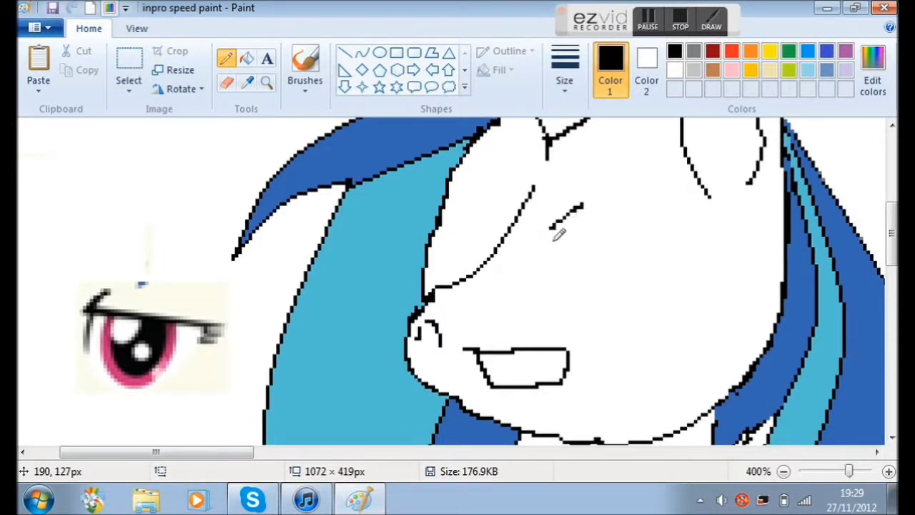
{"action": "left_click", "coordinate": [129, 68]}
{"action": "left_click_drag", "start_coordinate": [77, 276], "coordinate": [233, 326]}
{"action": "mouse_move", "coordinate": [126, 309]}
{"action": "left_mouse_down"}
{"action": "mouse_move", "coordinate": [597, 220]}
{"action": "mouse_move", "coordinate": [607, 260]}
{"action": "mouse_move", "coordinate": [601, 284]}
{"action": "left_mouse_up"}
{"action": "left_click", "coordinate": [225, 58]}
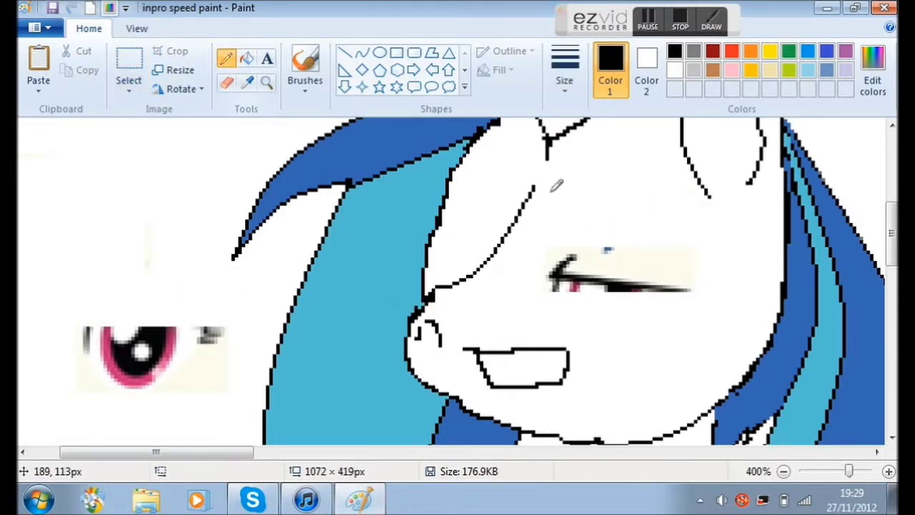
Move the eyelid piece from the face back above the iris and realign it with the reference eye
{"action": "left_click", "coordinate": [128, 68]}
{"action": "mouse_move", "coordinate": [696, 299]}
{"action": "left_mouse_down"}
{"action": "mouse_move", "coordinate": [536, 272]}
{"action": "mouse_move", "coordinate": [541, 246]}
{"action": "left_mouse_up"}
{"action": "mouse_move", "coordinate": [592, 301]}
{"action": "left_mouse_down"}
{"action": "mouse_move", "coordinate": [132, 341]}
{"action": "mouse_move", "coordinate": [129, 311]}
{"action": "left_mouse_up"}
{"action": "left_click", "coordinate": [263, 331]}
{"action": "left_click_drag", "start_coordinate": [229, 304], "coordinate": [53, 252]}
{"action": "left_click_drag", "start_coordinate": [123, 299], "coordinate": [120, 324]}
{"action": "left_click", "coordinate": [156, 221]}
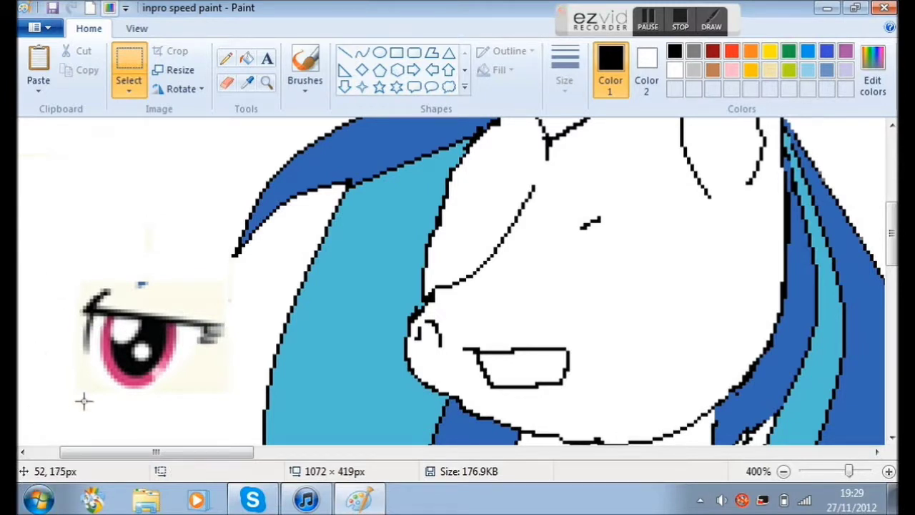
Draw a black oval on the face beneath the short lash stroke as the near eye's outline
{"action": "left_click", "coordinate": [344, 53]}
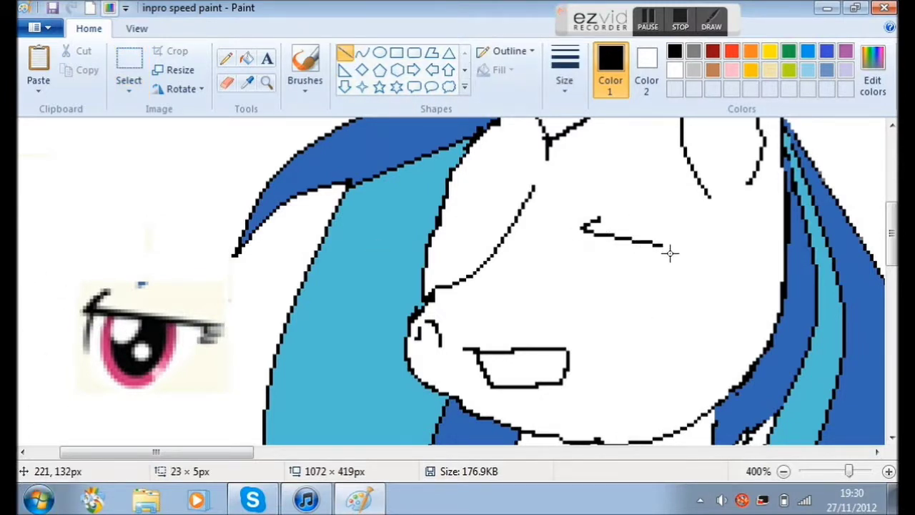
{"action": "key", "text": "ctrl+z"}
{"action": "left_click", "coordinate": [379, 53]}
{"action": "left_click_drag", "start_coordinate": [587, 234], "coordinate": [662, 316]}
{"action": "left_click_drag", "start_coordinate": [619, 305], "coordinate": [605, 294]}
{"action": "left_click", "coordinate": [538, 302]}
Select the near eye's linework and shift it up towards the muzzle side of the face
{"action": "left_click", "coordinate": [130, 55]}
{"action": "left_click_drag", "start_coordinate": [565, 204], "coordinate": [692, 317]}
{"action": "left_click_drag", "start_coordinate": [613, 278], "coordinate": [597, 254]}
{"action": "left_click_drag", "start_coordinate": [674, 295], "coordinate": [676, 296]}
{"action": "key", "text": "ctrl+z"}
{"action": "left_click_drag", "start_coordinate": [730, 318], "coordinate": [562, 222]}
{"action": "left_click_drag", "start_coordinate": [613, 275], "coordinate": [603, 257]}
{"action": "left_click", "coordinate": [557, 192]}
Reselect the near eye's linework, enlarge it and adjust its position on the face
{"action": "left_click_drag", "start_coordinate": [560, 201], "coordinate": [677, 294]}
{"action": "left_click_drag", "start_coordinate": [676, 294], "coordinate": [560, 198]}
{"action": "key", "text": "ctrl+z"}
{"action": "left_click_drag", "start_coordinate": [603, 258], "coordinate": [586, 256]}
{"action": "left_click_drag", "start_coordinate": [667, 302], "coordinate": [702, 339]}
{"action": "mouse_move", "coordinate": [615, 289]}
{"action": "left_mouse_down"}
{"action": "mouse_move", "coordinate": [622, 269]}
{"action": "mouse_move", "coordinate": [614, 277]}
{"action": "left_mouse_up"}
Switch to iTunes, skip ahead to the track "Rejected" and return to Paint
{"action": "left_click", "coordinate": [307, 499]}
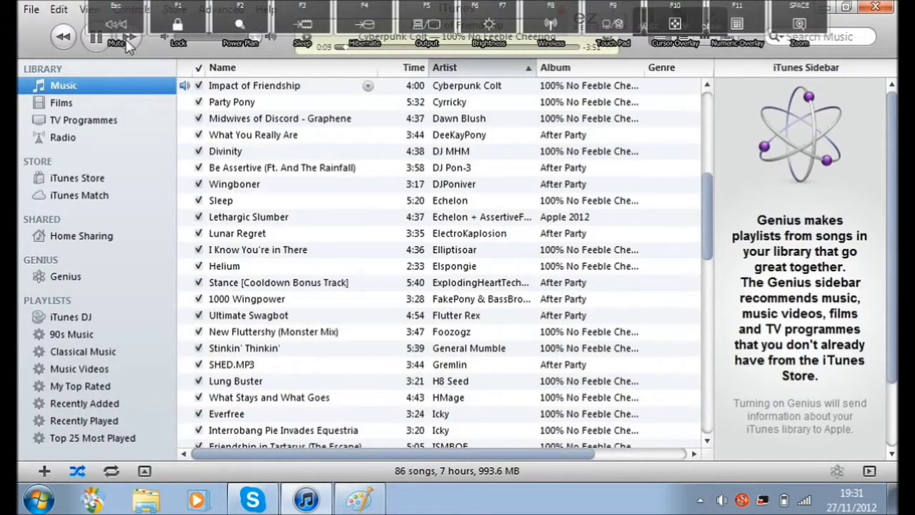
{"action": "left_click", "coordinate": [129, 37]}
{"action": "left_click_drag", "start_coordinate": [583, 18], "coordinate": [656, 18]}
{"action": "left_click", "coordinate": [130, 38]}
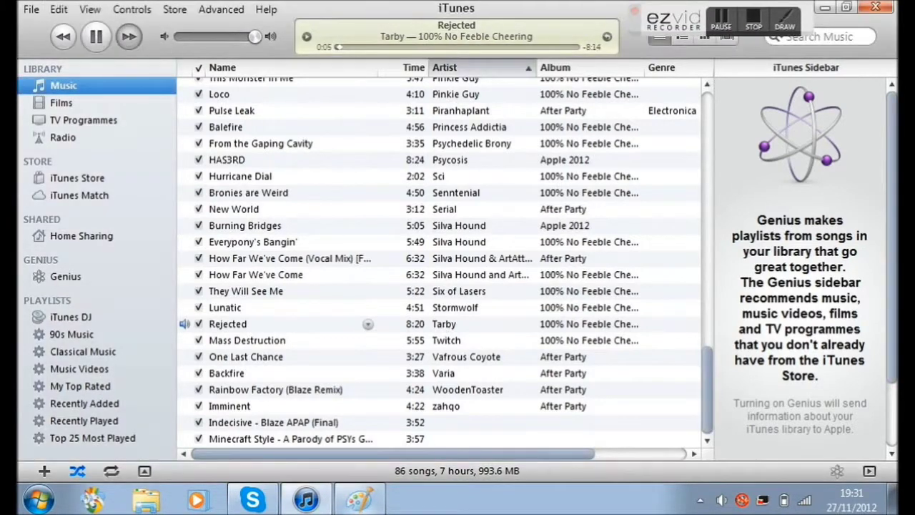
{"action": "left_click", "coordinate": [314, 498]}
Select the near eye with free-form selection, enlarge the selection to about 55 × 65 px and position it on the face
{"action": "left_click_drag", "start_coordinate": [615, 173], "coordinate": [636, 340]}
{"action": "key", "text": "ctrl+z"}
{"action": "left_click", "coordinate": [129, 91]}
{"action": "left_click", "coordinate": [129, 147]}
{"action": "mouse_move", "coordinate": [672, 266]}
{"action": "left_mouse_down"}
{"action": "mouse_move", "coordinate": [674, 210]}
{"action": "mouse_move", "coordinate": [554, 232]}
{"action": "mouse_move", "coordinate": [687, 261]}
{"action": "left_mouse_up"}
{"action": "left_click_drag", "start_coordinate": [616, 261], "coordinate": [613, 237]}
{"action": "left_click_drag", "start_coordinate": [687, 301], "coordinate": [709, 349]}
{"action": "left_click_drag", "start_coordinate": [613, 280], "coordinate": [599, 282]}
{"action": "left_click_drag", "start_coordinate": [691, 349], "coordinate": [716, 375]}
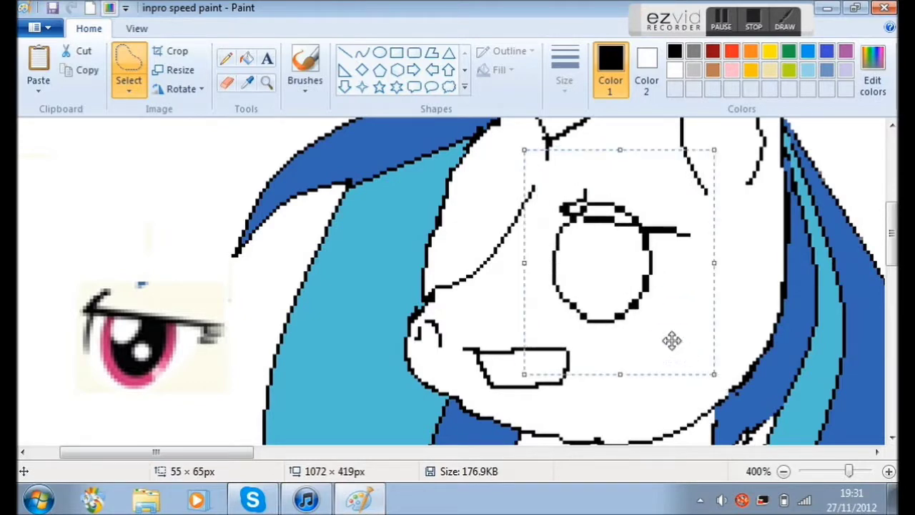
{"action": "left_click_drag", "start_coordinate": [619, 315], "coordinate": [616, 295]}
{"action": "left_click", "coordinate": [660, 396]}
Erase the part of the near eye's oval that extends above the upper eyelid line
{"action": "left_click", "coordinate": [229, 84]}
{"action": "scroll", "coordinate": [638, 196], "scroll_direction": "up", "scroll_amount": 1}
{"action": "scroll", "coordinate": [733, 235], "scroll_direction": "up", "scroll_amount": 1}
{"action": "left_click_drag", "start_coordinate": [181, 452], "coordinate": [262, 452]}
{"action": "left_click_drag", "start_coordinate": [341, 206], "coordinate": [363, 221]}
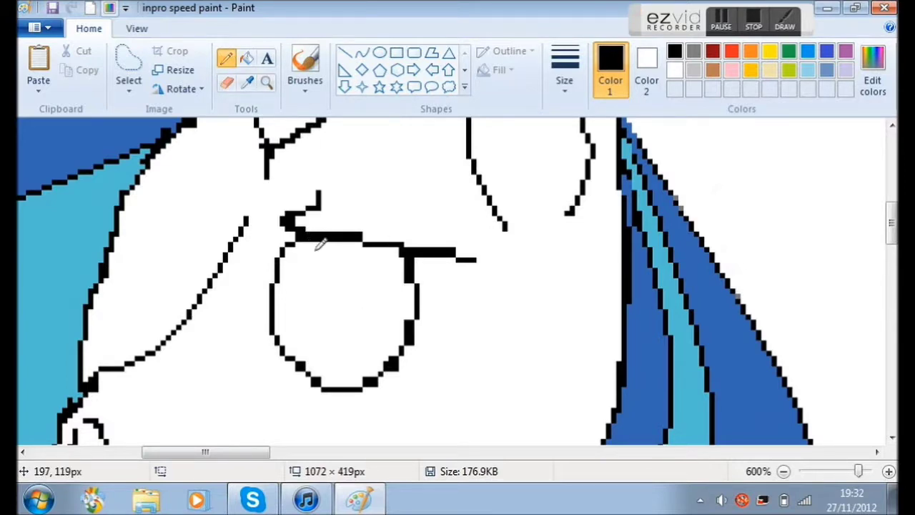
Try erasing along the near eye's upper eyelid line
{"action": "left_click_drag", "start_coordinate": [246, 452], "coordinate": [272, 452]}
{"action": "scroll", "coordinate": [172, 422], "scroll_direction": "down", "scroll_amount": 1}
{"action": "left_click", "coordinate": [226, 82]}
{"action": "mouse_move", "coordinate": [183, 194]}
{"action": "left_mouse_down"}
{"action": "mouse_move", "coordinate": [176, 237]}
{"action": "mouse_move", "coordinate": [304, 258]}
{"action": "left_mouse_up"}
{"action": "key", "text": "ctrl+z"}
Pick out a small piece of the near eye's lash with free-form selection and reposition it above the eyelid
{"action": "left_click_drag", "start_coordinate": [221, 451], "coordinate": [181, 451]}
{"action": "left_click", "coordinate": [128, 72]}
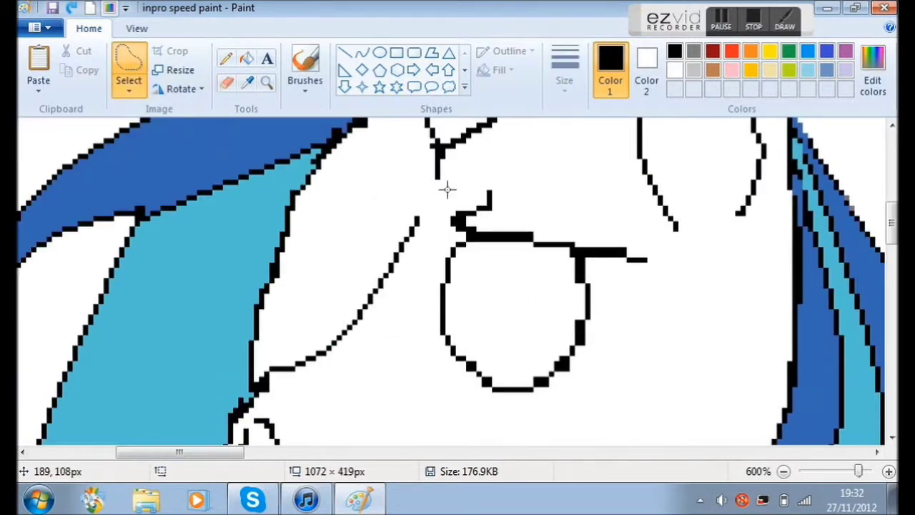
{"action": "left_click", "coordinate": [229, 83]}
{"action": "left_click", "coordinate": [128, 66]}
{"action": "left_click", "coordinate": [522, 163]}
{"action": "mouse_move", "coordinate": [439, 212]}
{"action": "left_mouse_down"}
{"action": "mouse_move", "coordinate": [455, 195]}
{"action": "mouse_move", "coordinate": [490, 192]}
{"action": "left_mouse_up"}
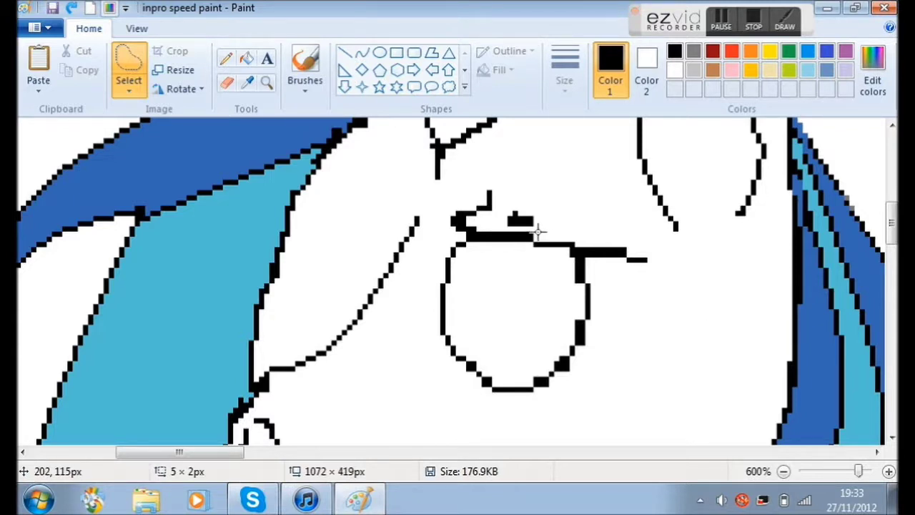
Try further free-form selection changes around the near eye's lid and undo them
{"action": "left_click_drag", "start_coordinate": [537, 231], "coordinate": [705, 237]}
{"action": "key", "text": "ctrl+z"}
{"action": "left_click_drag", "start_coordinate": [654, 322], "coordinate": [685, 249]}
{"action": "key", "text": "ctrl+z"}
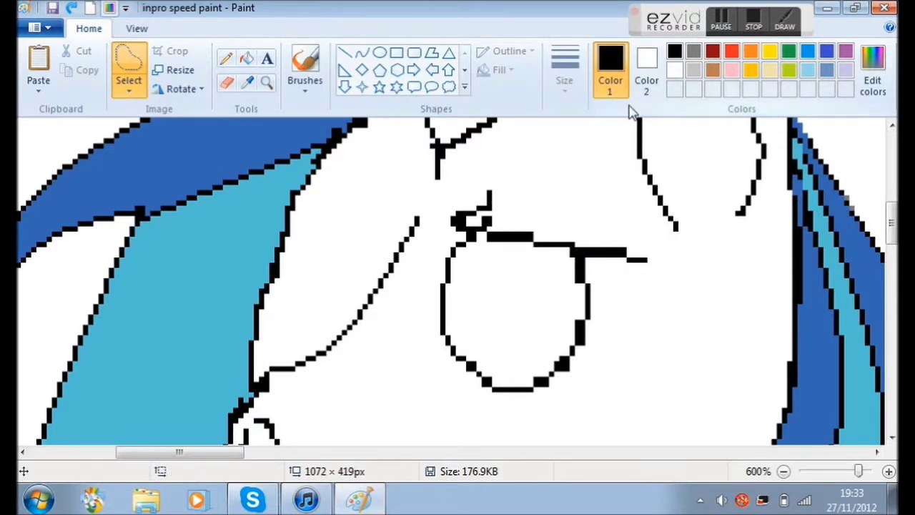
Undo the last change and shift the small free-form lash piece so it joins the near eye's upper eyelid
{"action": "key", "text": "ctrl+z"}
{"action": "mouse_move", "coordinate": [554, 210]}
{"action": "left_mouse_down"}
{"action": "mouse_move", "coordinate": [419, 303]}
{"action": "mouse_move", "coordinate": [664, 261]}
{"action": "mouse_move", "coordinate": [554, 207]}
{"action": "left_mouse_up"}
{"action": "left_click_drag", "start_coordinate": [522, 290], "coordinate": [533, 296]}
Place a copy of the near eye above the reference eye beside the head and flip it horizontally
{"action": "scroll", "coordinate": [518, 306], "scroll_direction": "down", "scroll_amount": 5, "text": "ctrl"}
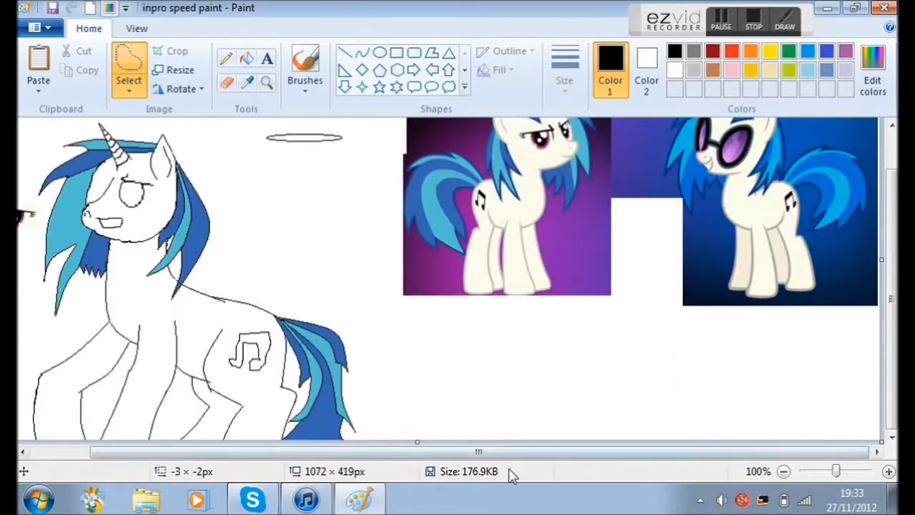
{"action": "scroll", "coordinate": [357, 418], "scroll_direction": "left", "scroll_amount": 2}
{"action": "right_click", "coordinate": [40, 149]}
{"action": "mouse_move", "coordinate": [81, 296]}
{"action": "left_click", "coordinate": [254, 374]}
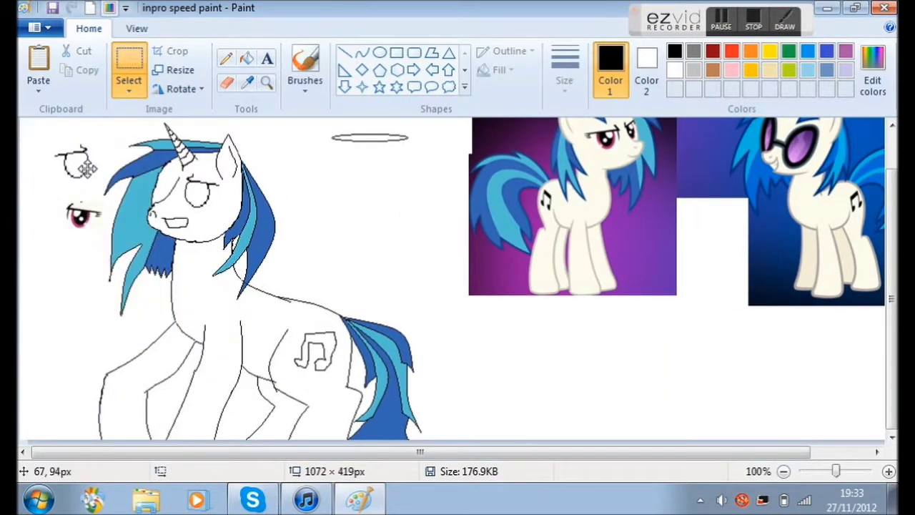
Try adjusting the mirrored eye copy with free-form selections and moving it to the far side of the face
{"action": "scroll", "coordinate": [53, 188], "scroll_direction": "up", "scroll_amount": 3, "text": "ctrl"}
{"action": "left_click", "coordinate": [129, 91]}
{"action": "left_click", "coordinate": [153, 149]}
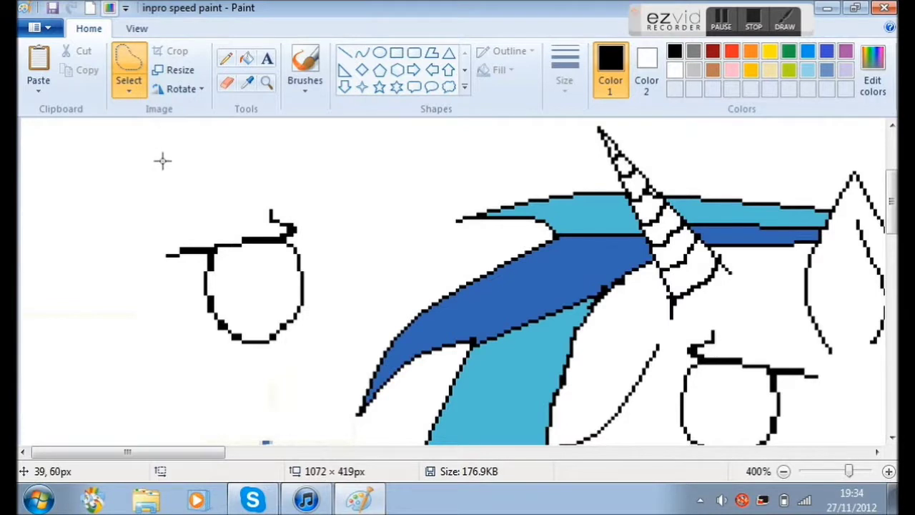
{"action": "mouse_move", "coordinate": [337, 301]}
{"action": "left_mouse_down"}
{"action": "mouse_move", "coordinate": [283, 192]}
{"action": "mouse_move", "coordinate": [265, 378]}
{"action": "mouse_move", "coordinate": [335, 301]}
{"action": "left_mouse_up"}
{"action": "scroll", "coordinate": [276, 238], "scroll_direction": "down", "scroll_amount": 2}
{"action": "mouse_move", "coordinate": [276, 239]}
{"action": "left_mouse_down"}
{"action": "mouse_move", "coordinate": [349, 279]}
{"action": "mouse_move", "coordinate": [257, 243]}
{"action": "left_mouse_up"}
{"action": "mouse_move", "coordinate": [343, 322]}
{"action": "left_mouse_down"}
{"action": "mouse_move", "coordinate": [272, 286]}
{"action": "mouse_move", "coordinate": [318, 190]}
{"action": "mouse_move", "coordinate": [250, 133]}
{"action": "mouse_move", "coordinate": [172, 201]}
{"action": "mouse_move", "coordinate": [335, 249]}
{"action": "left_mouse_up"}
{"action": "key", "text": "ctrl+z"}
{"action": "mouse_move", "coordinate": [279, 225]}
{"action": "left_mouse_down"}
{"action": "mouse_move", "coordinate": [476, 279]}
{"action": "mouse_move", "coordinate": [275, 236]}
{"action": "left_mouse_up"}
{"action": "left_click_drag", "start_coordinate": [341, 327], "coordinate": [233, 255]}
{"action": "left_click_drag", "start_coordinate": [237, 186], "coordinate": [253, 187]}
{"action": "left_click_drag", "start_coordinate": [192, 194], "coordinate": [593, 310]}
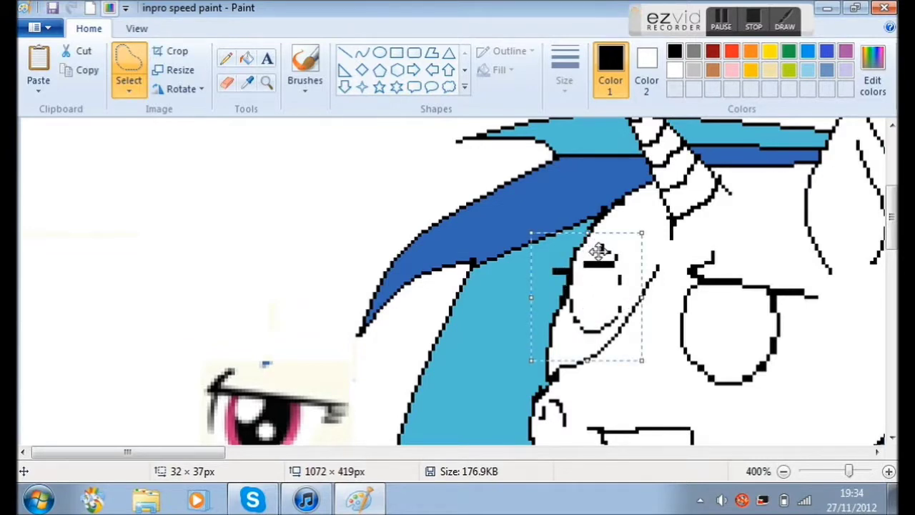
Try repositioning the eye copy's pieces using other selection options, including transparent selection
{"action": "left_click", "coordinate": [130, 91]}
{"action": "left_click", "coordinate": [178, 207]}
{"action": "mouse_move", "coordinate": [613, 276]}
{"action": "left_mouse_down"}
{"action": "mouse_move", "coordinate": [572, 274]}
{"action": "mouse_move", "coordinate": [601, 269]}
{"action": "mouse_move", "coordinate": [615, 283]}
{"action": "mouse_move", "coordinate": [610, 277]}
{"action": "left_mouse_up"}
{"action": "left_click_drag", "start_coordinate": [315, 413], "coordinate": [311, 401]}
{"action": "key", "text": "ctrl+z"}
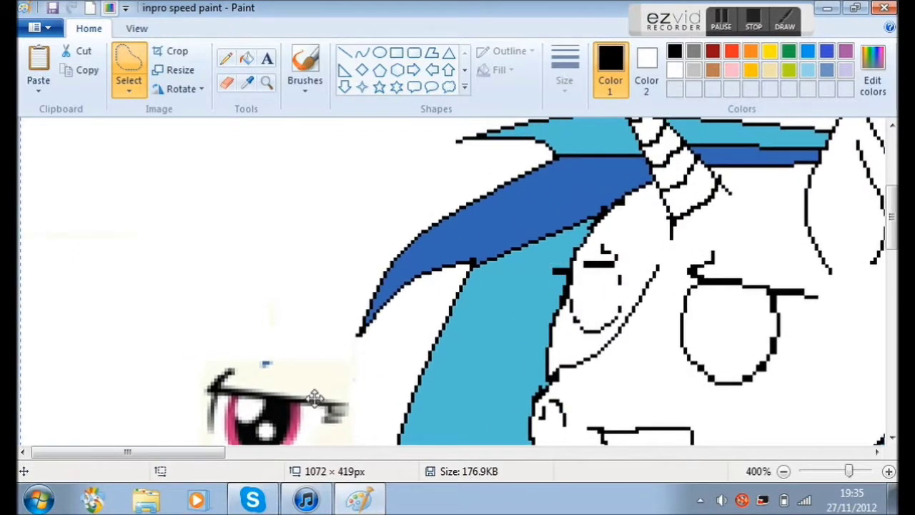
{"action": "left_click", "coordinate": [129, 91]}
{"action": "left_click", "coordinate": [209, 256]}
{"action": "mouse_move", "coordinate": [483, 281]}
{"action": "left_mouse_down"}
{"action": "mouse_move", "coordinate": [491, 286]}
{"action": "mouse_move", "coordinate": [207, 412]}
{"action": "mouse_move", "coordinate": [665, 331]}
{"action": "mouse_move", "coordinate": [787, 329]}
{"action": "mouse_move", "coordinate": [723, 439]}
{"action": "mouse_move", "coordinate": [381, 420]}
{"action": "mouse_move", "coordinate": [236, 311]}
{"action": "left_mouse_up"}
{"action": "scroll", "coordinate": [286, 295], "scroll_direction": "down", "scroll_amount": 3}
{"action": "scroll", "coordinate": [267, 219], "scroll_direction": "up", "scroll_amount": 3}
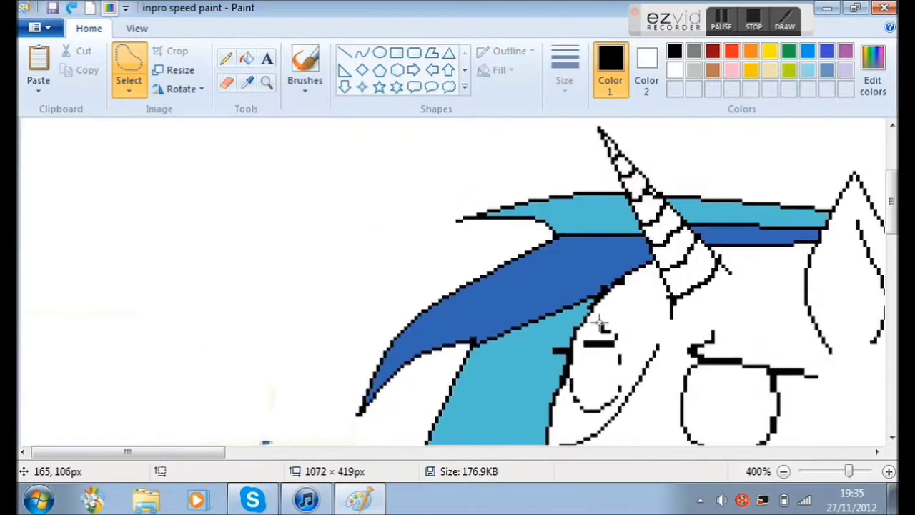
Remove the eye copy from the far side of the face
{"action": "left_click_drag", "start_coordinate": [150, 454], "coordinate": [200, 455]}
{"action": "scroll", "coordinate": [310, 298], "scroll_direction": "up", "scroll_amount": 1}
{"action": "scroll", "coordinate": [310, 298], "scroll_direction": "down", "scroll_amount": 2}
{"action": "left_click_drag", "start_coordinate": [379, 180], "coordinate": [366, 179]}
{"action": "key", "text": "Delete"}
{"action": "left_click_drag", "start_coordinate": [259, 454], "coordinate": [51, 454]}
{"action": "scroll", "coordinate": [388, 362], "scroll_direction": "up", "scroll_amount": 2}
{"action": "left_click_drag", "start_coordinate": [140, 453], "coordinate": [194, 469]}
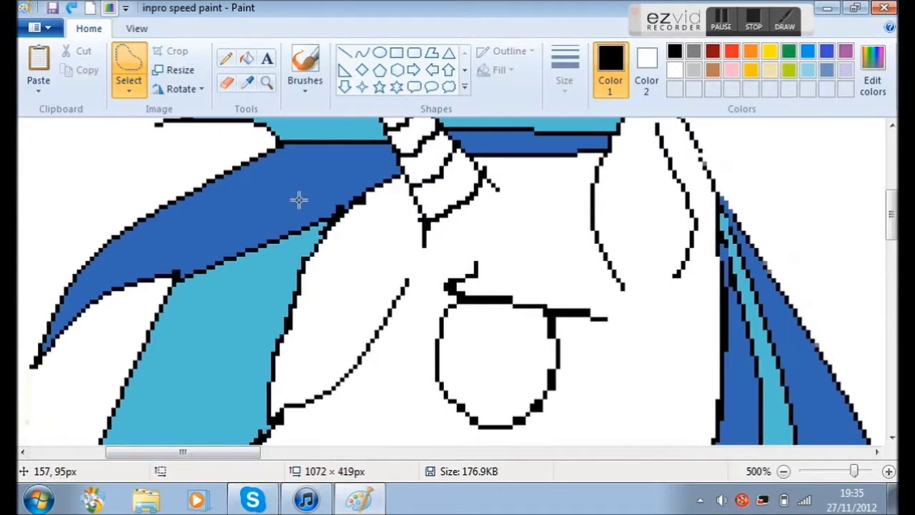
Flip the whole picture horizontally
{"action": "left_click", "coordinate": [227, 58]}
{"action": "scroll", "coordinate": [387, 262], "scroll_direction": "down", "scroll_amount": 1}
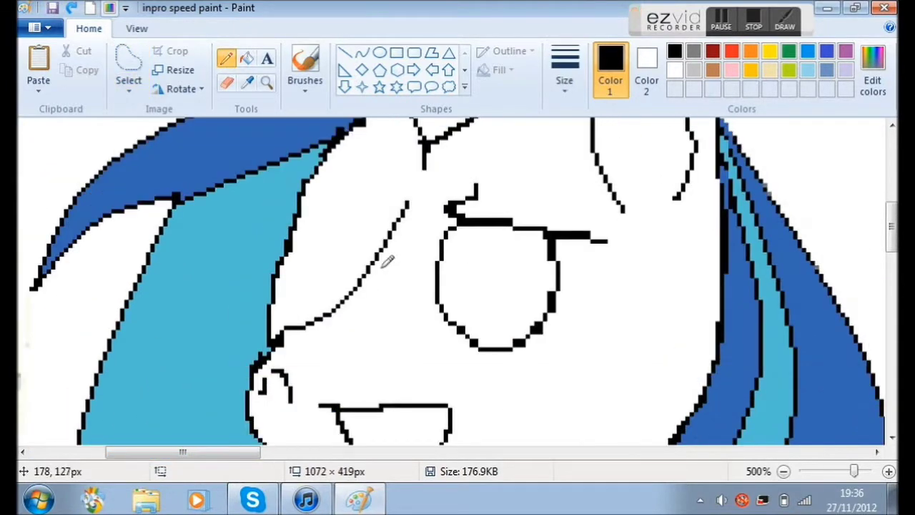
{"action": "left_click", "coordinate": [191, 90]}
{"action": "left_click", "coordinate": [192, 187]}
{"action": "scroll", "coordinate": [505, 259], "scroll_direction": "down", "scroll_amount": 3}
{"action": "key", "text": "ctrl+z"}
{"action": "left_click", "coordinate": [181, 90]}
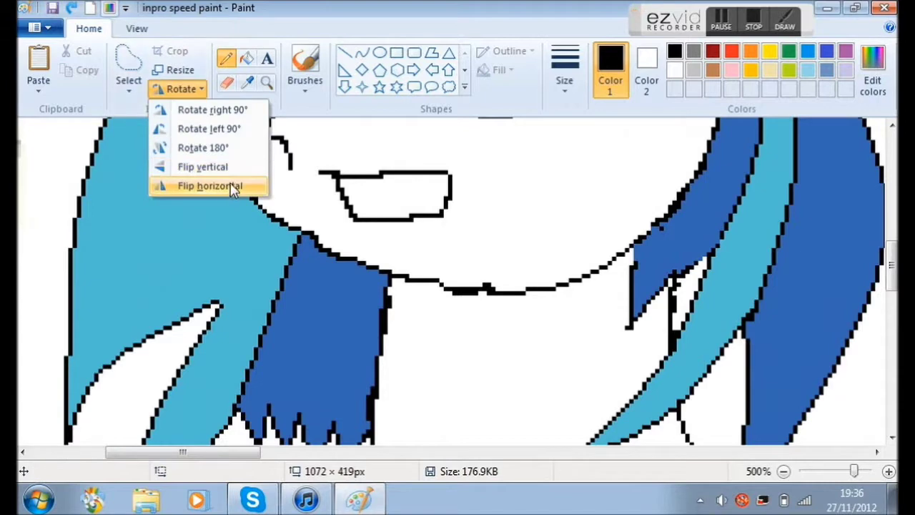
{"action": "left_click", "coordinate": [231, 185]}
Redraw the lash at the near eye's inner corner as a thick solid stroke with the Pencil
{"action": "scroll", "coordinate": [453, 281], "scroll_direction": "up", "scroll_amount": 4}
{"action": "scroll", "coordinate": [490, 321], "scroll_direction": "down", "scroll_amount": 5}
{"action": "scroll", "coordinate": [491, 321], "scroll_direction": "up", "scroll_amount": 3}
{"action": "left_click_drag", "start_coordinate": [120, 453], "coordinate": [673, 486]}
{"action": "scroll", "coordinate": [549, 195], "scroll_direction": "down", "scroll_amount": 3}
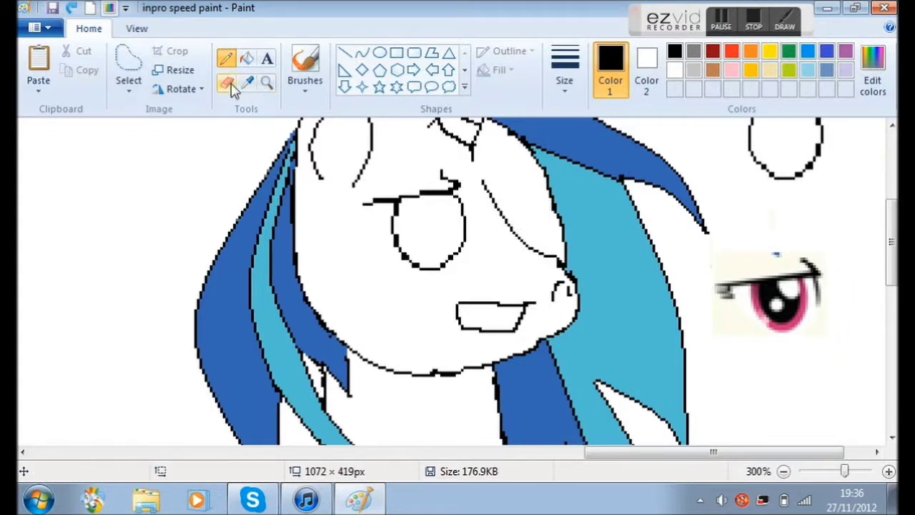
{"action": "left_click", "coordinate": [225, 59]}
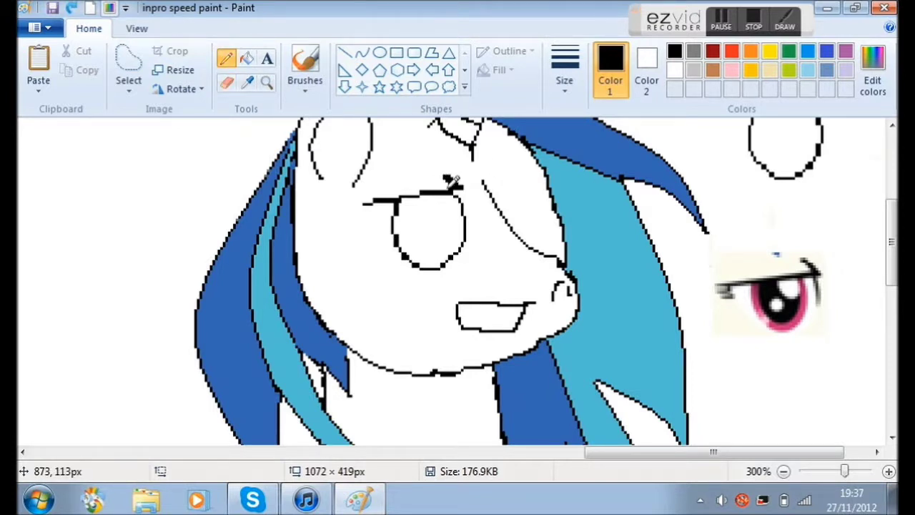
Copy the near eye's upper eyelid with its lash and paste it using transparent selection in an empty area
{"action": "key", "text": "s"}
{"action": "left_click_drag", "start_coordinate": [378, 211], "coordinate": [465, 206]}
{"action": "key", "text": "ctrl+c"}
{"action": "key", "text": "ctrl+v"}
{"action": "left_click_drag", "start_coordinate": [105, 155], "coordinate": [114, 177]}
{"action": "left_click", "coordinate": [128, 88]}
{"action": "left_click", "coordinate": [160, 247]}
{"action": "left_click", "coordinate": [129, 87]}
{"action": "left_click", "coordinate": [165, 250]}
{"action": "key", "text": "ctrl+v"}
{"action": "left_click", "coordinate": [129, 89]}
{"action": "left_click", "coordinate": [164, 246]}
{"action": "left_click_drag", "start_coordinate": [106, 138], "coordinate": [195, 170]}
Flip the pasted eyelid horizontally, shrink it and position it on the far side of the face
{"action": "right_click", "coordinate": [522, 191]}
{"action": "mouse_move", "coordinate": [572, 338]}
{"action": "left_click", "coordinate": [697, 416]}
{"action": "left_click_drag", "start_coordinate": [154, 163], "coordinate": [151, 154]}
{"action": "left_click_drag", "start_coordinate": [208, 176], "coordinate": [179, 165]}
{"action": "left_click", "coordinate": [308, 500]}
{"action": "left_click", "coordinate": [308, 502]}
{"action": "mouse_move", "coordinate": [119, 177]}
{"action": "left_mouse_down"}
{"action": "mouse_move", "coordinate": [303, 222]}
{"action": "mouse_move", "coordinate": [538, 196]}
{"action": "mouse_move", "coordinate": [492, 180]}
{"action": "left_mouse_up"}
{"action": "mouse_move", "coordinate": [580, 181]}
{"action": "left_mouse_down"}
{"action": "mouse_move", "coordinate": [550, 182]}
{"action": "mouse_move", "coordinate": [538, 218]}
{"action": "mouse_move", "coordinate": [529, 204]}
{"action": "mouse_move", "coordinate": [560, 246]}
{"action": "mouse_move", "coordinate": [537, 234]}
{"action": "mouse_move", "coordinate": [535, 216]}
{"action": "left_mouse_up"}
Draw a small oval under the far eyelid and erase the part that extends above the lid line
{"action": "left_click", "coordinate": [379, 52]}
{"action": "left_click", "coordinate": [525, 169]}
{"action": "left_click", "coordinate": [227, 83]}
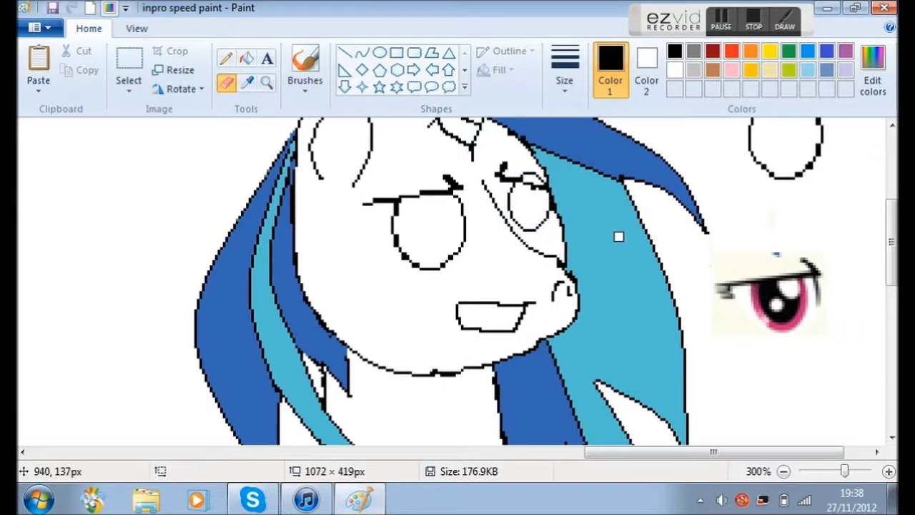
{"action": "scroll", "coordinate": [529, 175], "scroll_direction": "up", "scroll_amount": 2}
{"action": "mouse_move", "coordinate": [712, 454]}
{"action": "left_mouse_down"}
{"action": "mouse_move", "coordinate": [671, 469]}
{"action": "mouse_move", "coordinate": [774, 465]}
{"action": "left_mouse_up"}
{"action": "scroll", "coordinate": [616, 221], "scroll_direction": "up", "scroll_amount": 1}
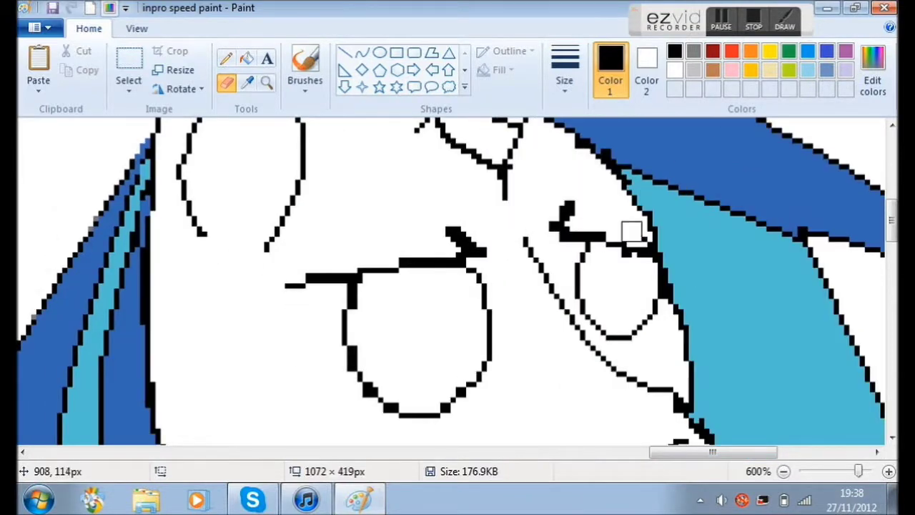
{"action": "key", "text": "ctrl+Page_Up"}
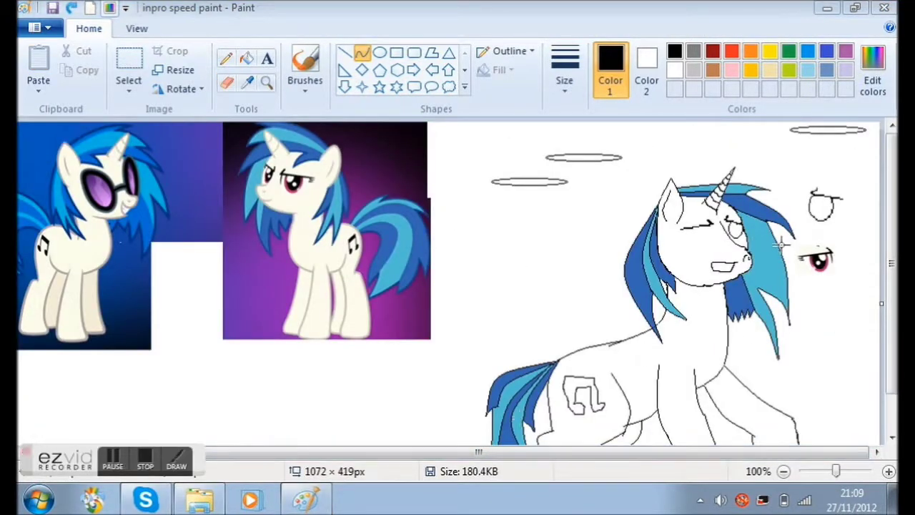
Try drawing the near eye's inner side and lower edge beneath the eyelid with the Curve tool
{"action": "scroll", "coordinate": [715, 288], "scroll_direction": "up", "scroll_amount": 4}
{"action": "left_click_drag", "start_coordinate": [214, 453], "coordinate": [740, 429]}
{"action": "left_click_drag", "start_coordinate": [891, 157], "coordinate": [891, 223]}
{"action": "mouse_move", "coordinate": [75, 471]}
{"action": "left_mouse_down"}
{"action": "mouse_move", "coordinate": [653, 39]}
{"action": "mouse_move", "coordinate": [675, 41]}
{"action": "left_mouse_up"}
{"action": "left_click_drag", "start_coordinate": [636, 247], "coordinate": [522, 277]}
{"action": "left_click_drag", "start_coordinate": [585, 273], "coordinate": [512, 404]}
{"action": "left_click_drag", "start_coordinate": [629, 331], "coordinate": [620, 378]}
{"action": "key", "text": "ctrl+z"}
{"action": "mouse_move", "coordinate": [665, 254]}
{"action": "left_mouse_down"}
{"action": "mouse_move", "coordinate": [498, 283]}
{"action": "mouse_move", "coordinate": [566, 354]}
{"action": "left_mouse_up"}
{"action": "mouse_move", "coordinate": [617, 301]}
{"action": "left_mouse_down"}
{"action": "mouse_move", "coordinate": [662, 357]}
{"action": "mouse_move", "coordinate": [649, 374]}
{"action": "mouse_move", "coordinate": [631, 372]}
{"action": "left_mouse_up"}
{"action": "left_click_drag", "start_coordinate": [562, 379], "coordinate": [497, 386]}
{"action": "left_click_drag", "start_coordinate": [509, 243], "coordinate": [513, 266]}
{"action": "left_click_drag", "start_coordinate": [593, 361], "coordinate": [597, 357]}
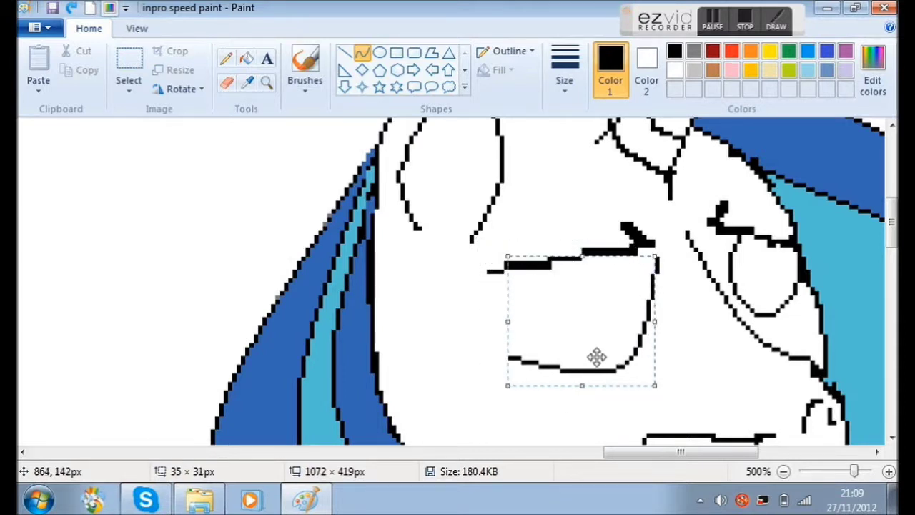
Try adding the near eye's outer side with a curve and erasing the excess at its lower corner
{"action": "left_click_drag", "start_coordinate": [657, 260], "coordinate": [654, 248]}
{"action": "left_click_drag", "start_coordinate": [507, 358], "coordinate": [490, 272]}
{"action": "left_click_drag", "start_coordinate": [500, 329], "coordinate": [492, 333]}
{"action": "left_click", "coordinate": [486, 326]}
{"action": "left_click", "coordinate": [487, 384]}
{"action": "left_click", "coordinate": [227, 83]}
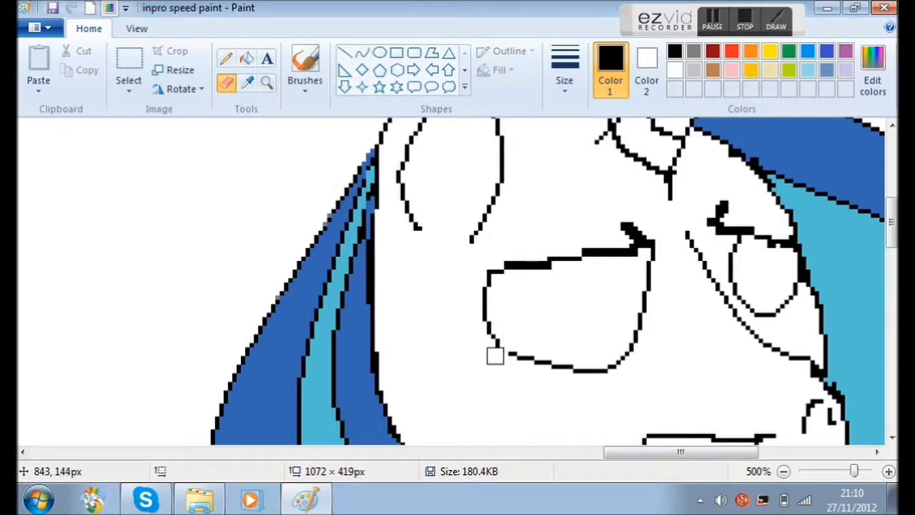
Undo the near eye's curved outline and try one more curve starting from the inner corner
{"action": "left_click", "coordinate": [227, 59]}
{"action": "left_click_drag", "start_coordinate": [683, 452], "coordinate": [741, 451]}
{"action": "left_click", "coordinate": [784, 471]}
{"action": "scroll", "coordinate": [572, 408], "scroll_direction": "up", "scroll_amount": 2}
{"action": "key", "text": "ctrl+z"}
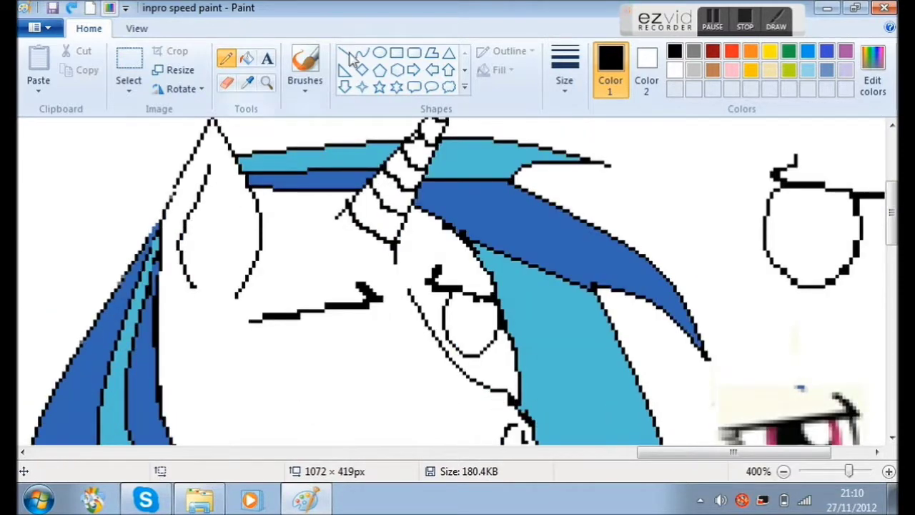
{"action": "left_click", "coordinate": [362, 52]}
{"action": "mouse_move", "coordinate": [389, 303]}
{"action": "left_mouse_down"}
{"action": "mouse_move", "coordinate": [258, 326]}
{"action": "mouse_move", "coordinate": [316, 378]}
{"action": "mouse_move", "coordinate": [261, 424]}
{"action": "mouse_move", "coordinate": [336, 411]}
{"action": "mouse_move", "coordinate": [354, 395]}
{"action": "mouse_move", "coordinate": [291, 441]}
{"action": "mouse_move", "coordinate": [351, 376]}
{"action": "mouse_move", "coordinate": [298, 406]}
{"action": "mouse_move", "coordinate": [236, 363]}
{"action": "left_mouse_up"}
{"action": "key", "text": "ctrl+z"}
Draw the near eye's rounded outline freehand with the Pencil, closing it against the upper eyelid
{"action": "left_click", "coordinate": [226, 58]}
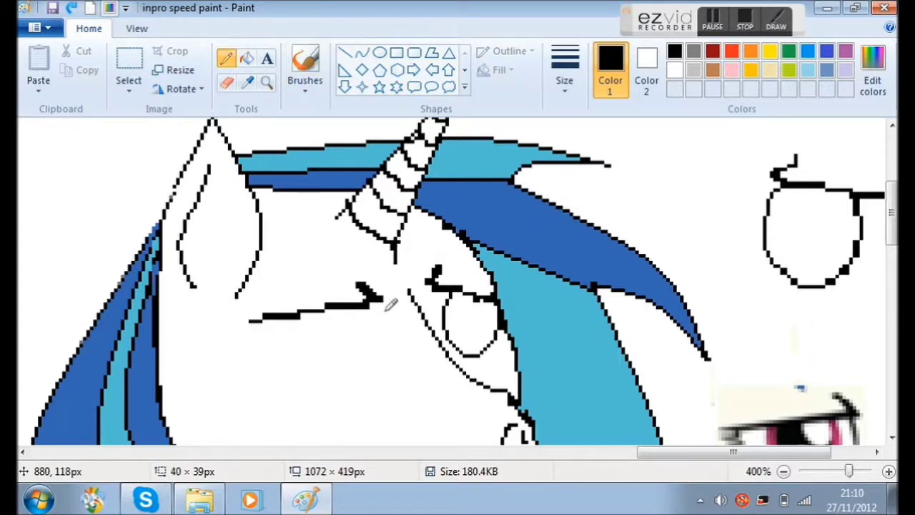
{"action": "left_click_drag", "start_coordinate": [379, 299], "coordinate": [384, 333]}
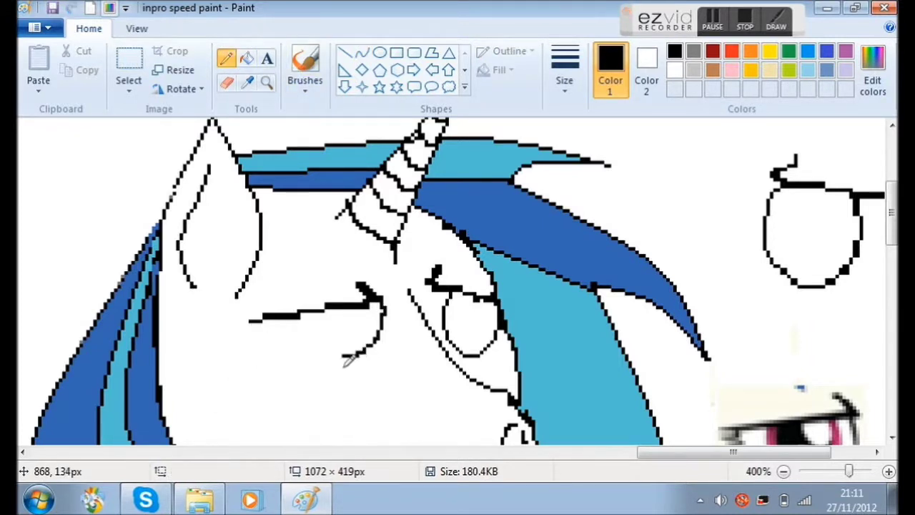
{"action": "left_click_drag", "start_coordinate": [250, 336], "coordinate": [397, 322]}
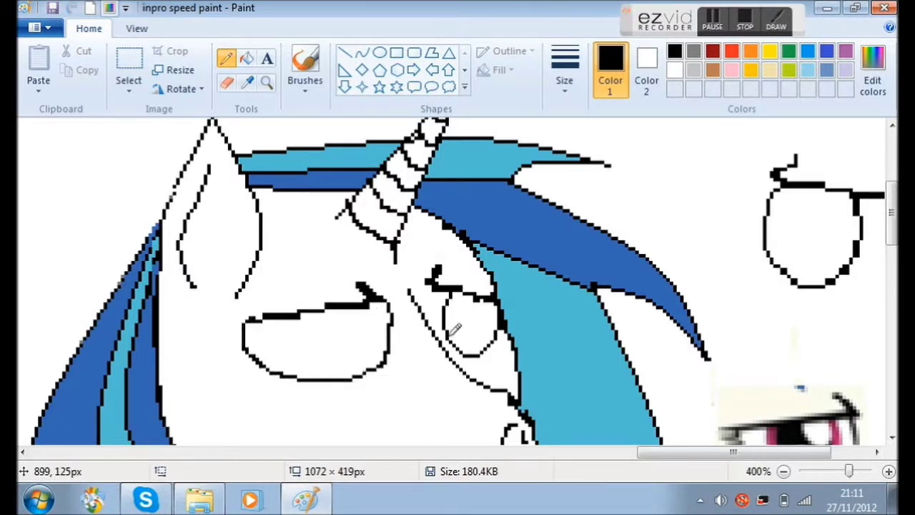
Erase the far eye's oval and draw an angular outline from the lash to the edge of the face
{"action": "left_click", "coordinate": [226, 83]}
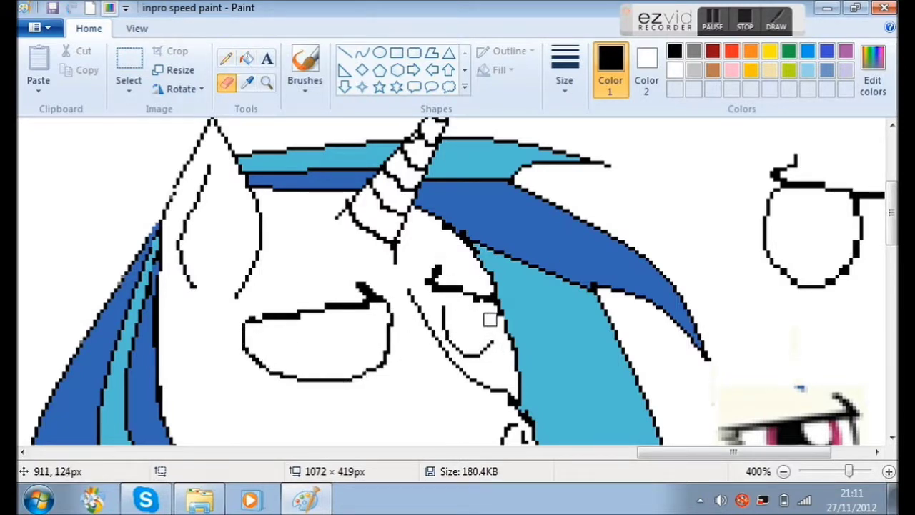
{"action": "left_click", "coordinate": [226, 58]}
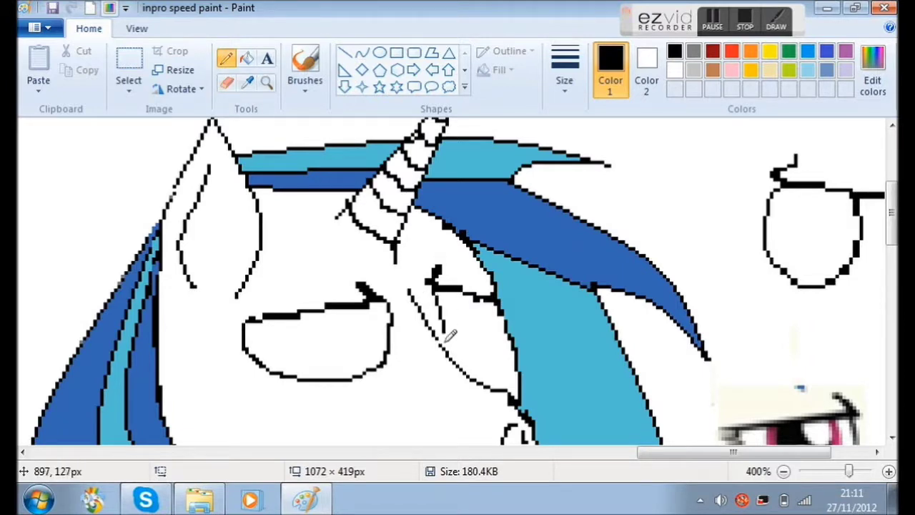
{"action": "scroll", "coordinate": [480, 321], "scroll_direction": "down", "scroll_amount": 3}
{"action": "scroll", "coordinate": [472, 319], "scroll_direction": "down", "scroll_amount": 3}
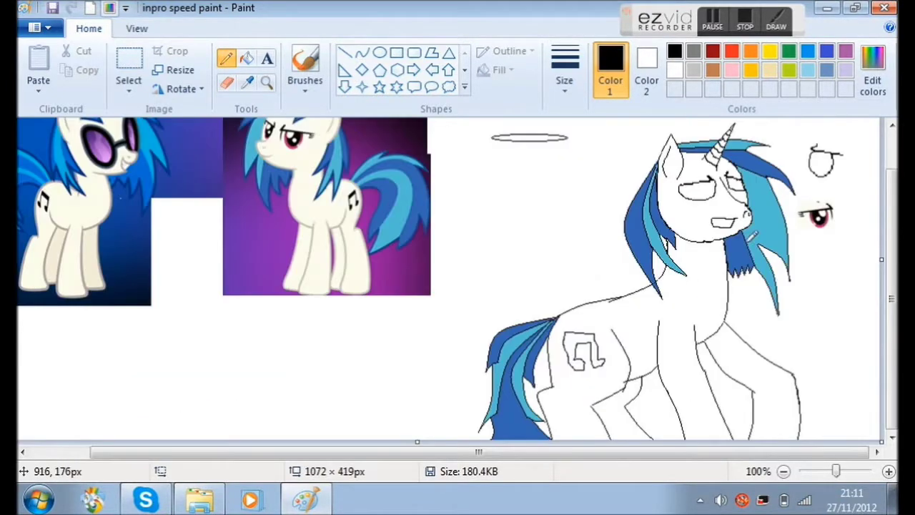
Draw a 20 × 31 px ellipse as the near eye's iris and erase the part above the eyelid
{"action": "scroll", "coordinate": [458, 262], "scroll_direction": "up", "scroll_amount": 3}
{"action": "left_click_drag", "start_coordinate": [316, 451], "coordinate": [715, 455]}
{"action": "scroll", "coordinate": [597, 303], "scroll_direction": "down", "scroll_amount": 2}
{"action": "left_click_drag", "start_coordinate": [645, 452], "coordinate": [680, 450]}
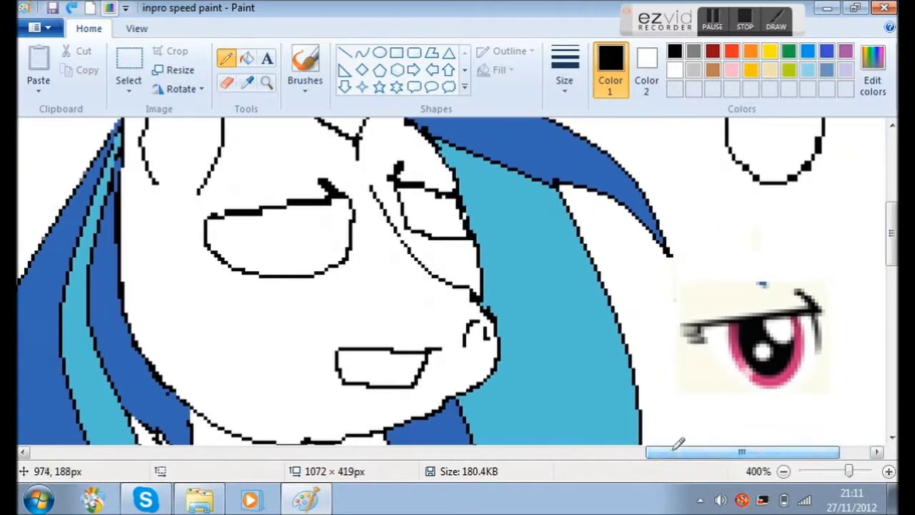
{"action": "left_click", "coordinate": [380, 53]}
{"action": "mouse_move", "coordinate": [261, 216]}
{"action": "left_mouse_down"}
{"action": "mouse_move", "coordinate": [292, 227]}
{"action": "mouse_move", "coordinate": [337, 284]}
{"action": "mouse_move", "coordinate": [293, 250]}
{"action": "left_mouse_up"}
{"action": "mouse_move", "coordinate": [333, 274]}
{"action": "left_mouse_down"}
{"action": "mouse_move", "coordinate": [337, 289]}
{"action": "mouse_move", "coordinate": [311, 254]}
{"action": "mouse_move", "coordinate": [314, 237]}
{"action": "mouse_move", "coordinate": [333, 288]}
{"action": "left_mouse_up"}
{"action": "left_click_drag", "start_coordinate": [290, 255], "coordinate": [300, 249]}
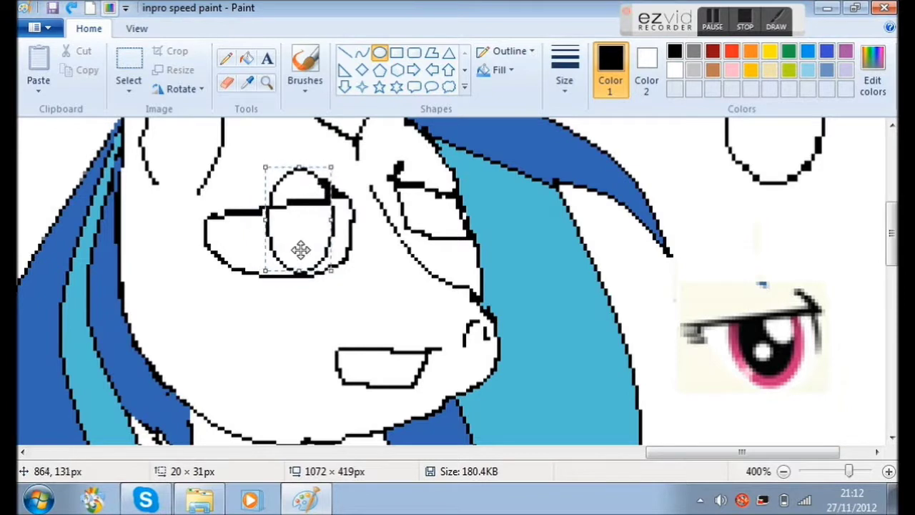
{"action": "left_click", "coordinate": [227, 82]}
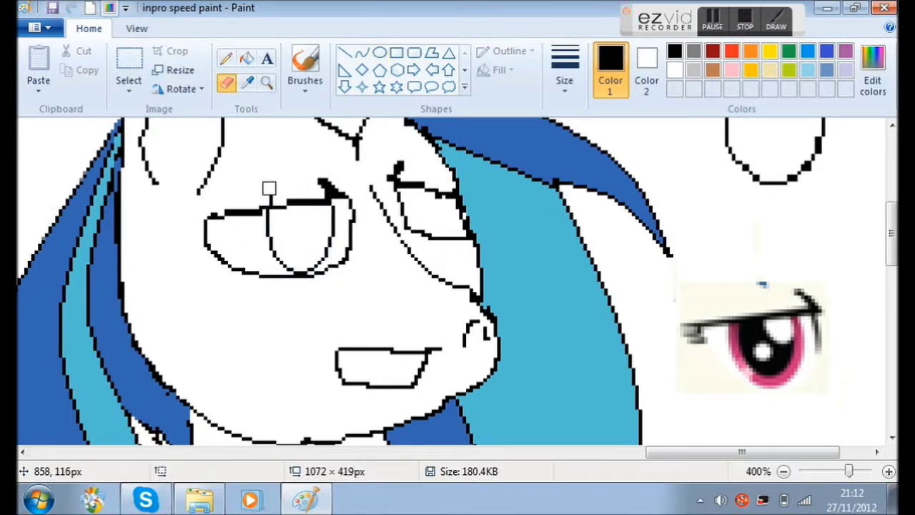
Draw a smaller ellipse inside the near eye's iris for the pupil and erase the part above the eyelid
{"action": "left_click", "coordinate": [379, 52]}
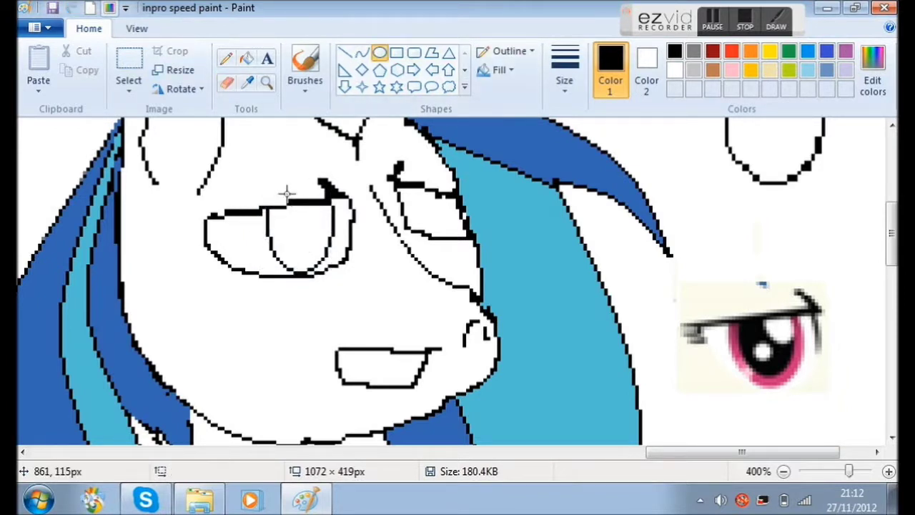
{"action": "mouse_move", "coordinate": [280, 185]}
{"action": "left_mouse_down"}
{"action": "mouse_move", "coordinate": [317, 256]}
{"action": "mouse_move", "coordinate": [300, 242]}
{"action": "left_mouse_up"}
{"action": "mouse_move", "coordinate": [319, 225]}
{"action": "left_mouse_down"}
{"action": "mouse_move", "coordinate": [337, 230]}
{"action": "mouse_move", "coordinate": [315, 237]}
{"action": "left_mouse_up"}
{"action": "left_click", "coordinate": [226, 82]}
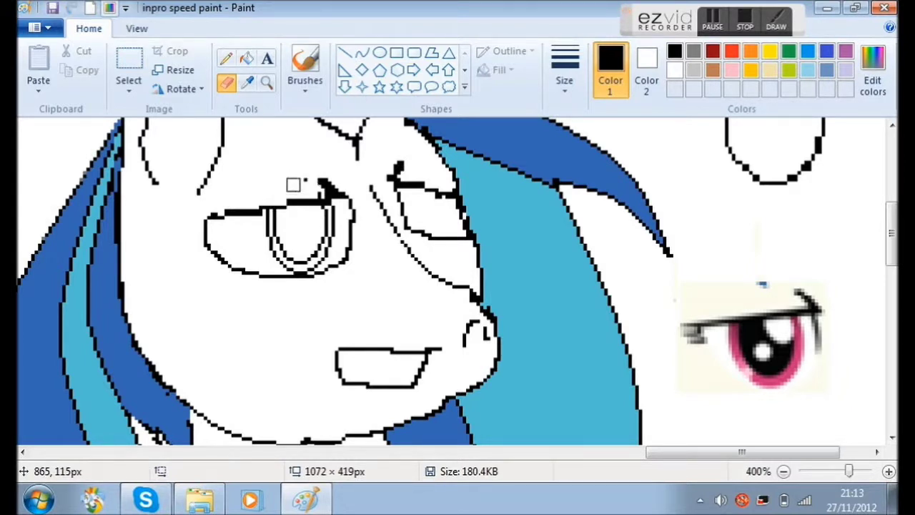
{"action": "left_click", "coordinate": [567, 77]}
{"action": "left_click", "coordinate": [583, 116]}
{"action": "left_click", "coordinate": [226, 59]}
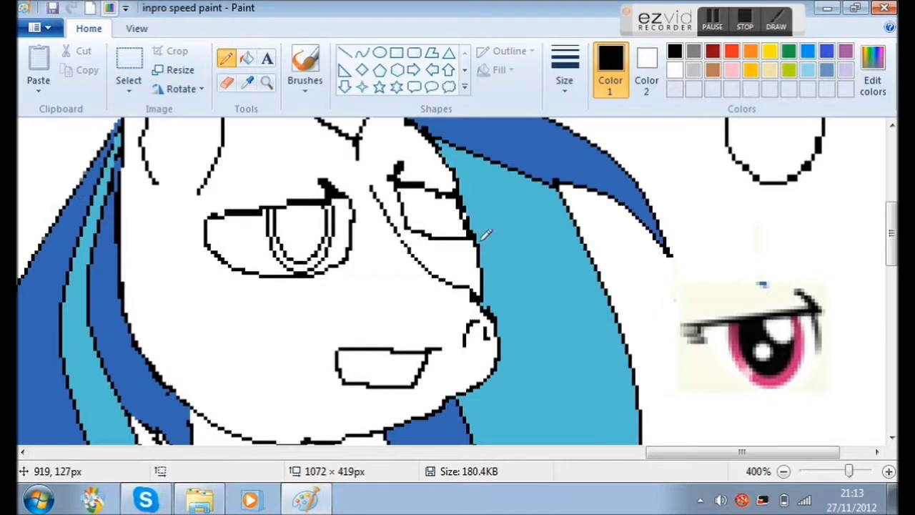
Sample the pink from the reference eye and fill the near eye's iris ring with it
{"action": "left_click", "coordinate": [247, 81]}
{"action": "left_click", "coordinate": [760, 386]}
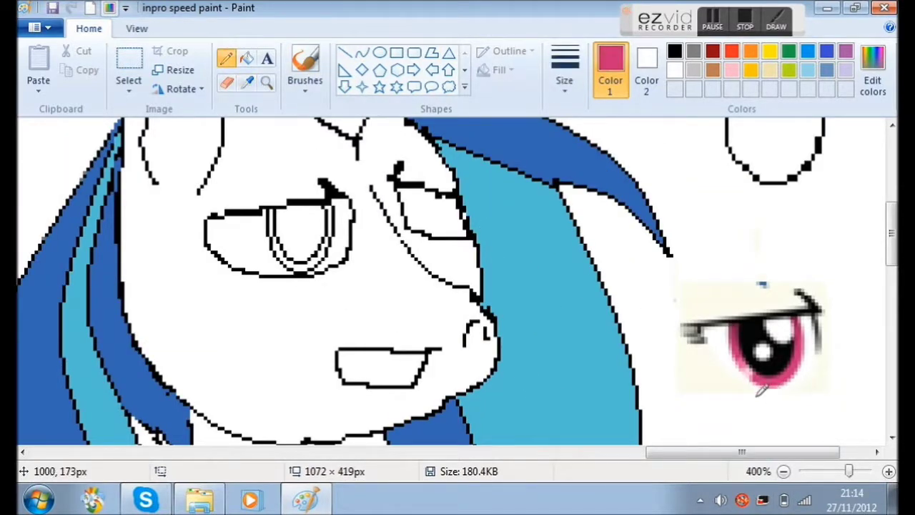
{"action": "left_click", "coordinate": [247, 59]}
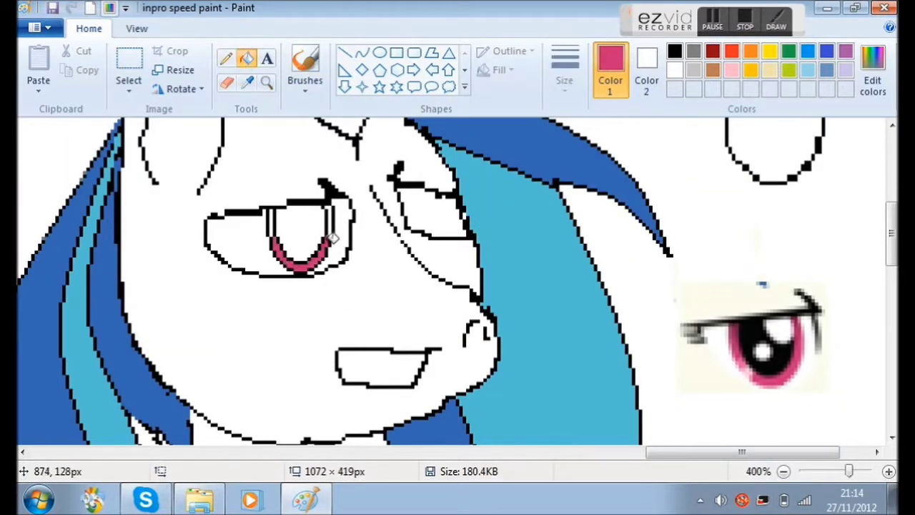
{"action": "scroll", "coordinate": [336, 239], "scroll_direction": "up", "scroll_amount": 3}
{"action": "mouse_move", "coordinate": [752, 450]}
{"action": "left_mouse_down"}
{"action": "mouse_move", "coordinate": [810, 465]}
{"action": "mouse_move", "coordinate": [763, 459]}
{"action": "left_mouse_up"}
Set the secondary color to black and fill the near eye's pupil with it
{"action": "left_click", "coordinate": [656, 65]}
{"action": "left_click", "coordinate": [675, 51]}
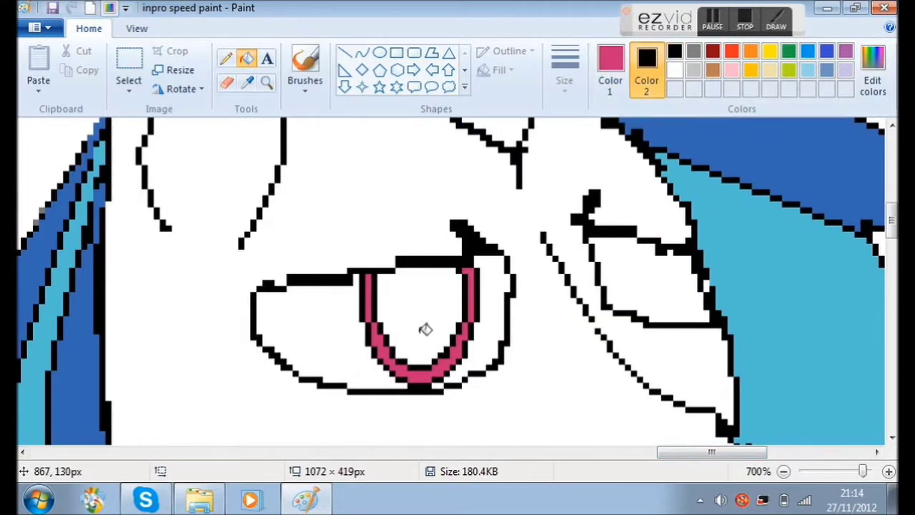
{"action": "left_click", "coordinate": [423, 327]}
Sample the dark pink from the reference eye and shade both upper ends of the near eye's iris ring with it
{"action": "scroll", "coordinate": [578, 444], "scroll_direction": "right", "scroll_amount": 5}
{"action": "left_click", "coordinate": [604, 86]}
{"action": "left_click", "coordinate": [247, 82]}
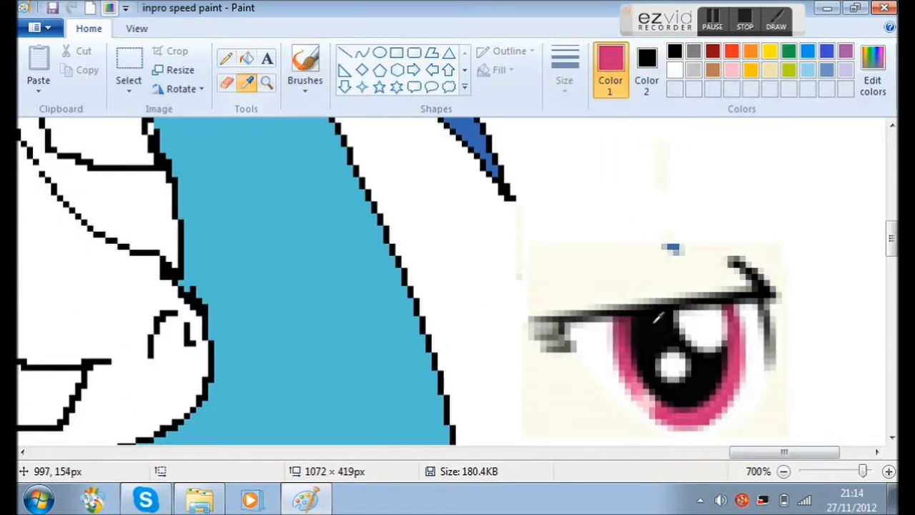
{"action": "left_click", "coordinate": [624, 331]}
{"action": "mouse_move", "coordinate": [833, 453]}
{"action": "left_mouse_down"}
{"action": "mouse_move", "coordinate": [730, 455]}
{"action": "mouse_move", "coordinate": [753, 456]}
{"action": "left_mouse_up"}
{"action": "scroll", "coordinate": [608, 322], "scroll_direction": "up", "scroll_amount": 3}
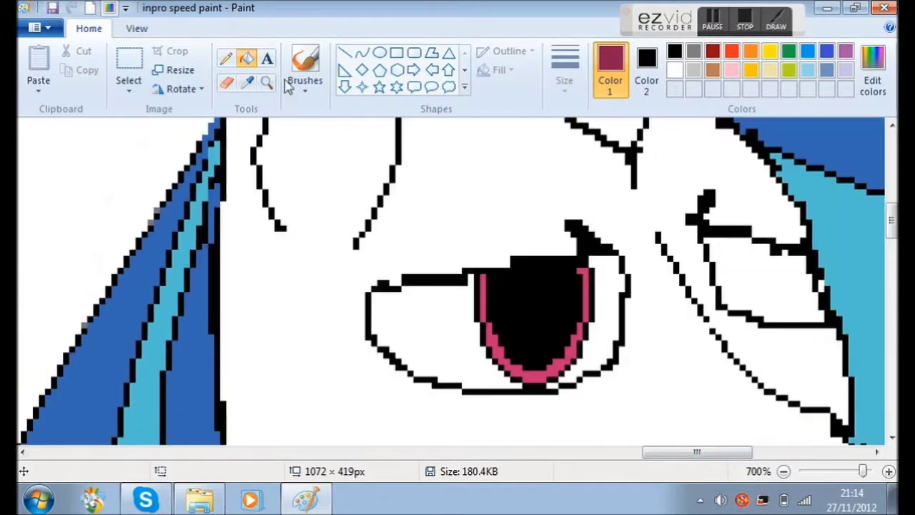
{"action": "left_click", "coordinate": [226, 59]}
{"action": "left_click_drag", "start_coordinate": [483, 319], "coordinate": [483, 300]}
{"action": "mouse_move", "coordinate": [726, 453]}
{"action": "left_mouse_down"}
{"action": "mouse_move", "coordinate": [829, 460]}
{"action": "mouse_move", "coordinate": [684, 457]}
{"action": "left_mouse_up"}
{"action": "scroll", "coordinate": [544, 258], "scroll_direction": "down", "scroll_amount": 3}
{"action": "scroll", "coordinate": [551, 279], "scroll_direction": "up", "scroll_amount": 3}
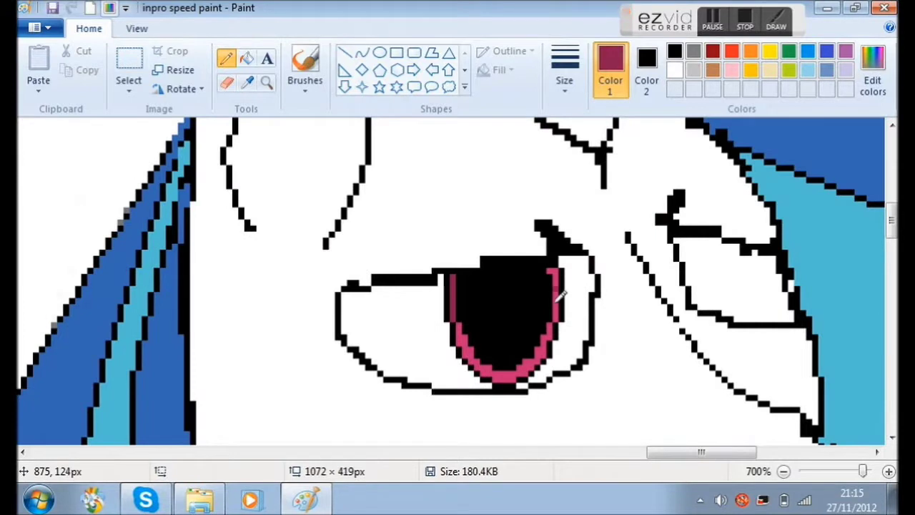
Set the secondary color to white and try to draw a highlight ellipse in the near eye's pupil
{"action": "left_click", "coordinate": [379, 53]}
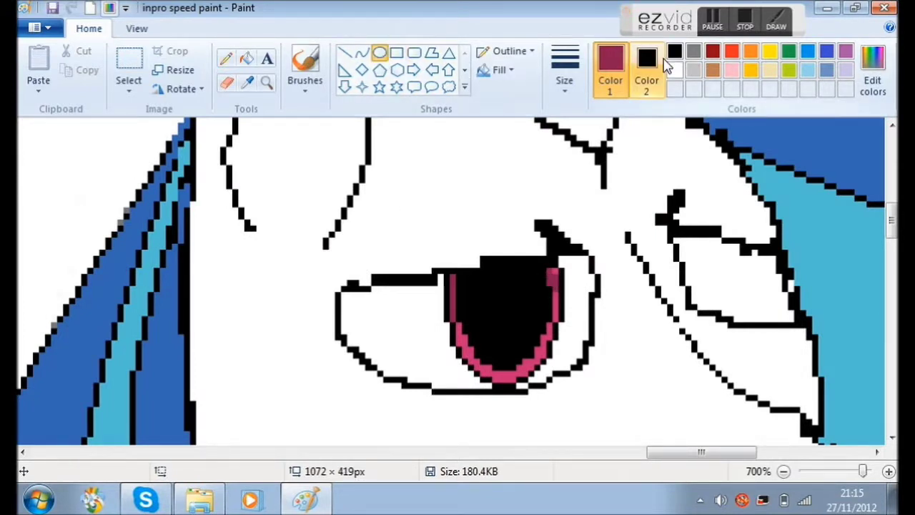
{"action": "left_click", "coordinate": [647, 71]}
{"action": "left_click", "coordinate": [675, 70]}
{"action": "mouse_move", "coordinate": [505, 264]}
{"action": "left_mouse_down"}
{"action": "mouse_move", "coordinate": [537, 295]}
{"action": "mouse_move", "coordinate": [537, 284]}
{"action": "mouse_move", "coordinate": [566, 303]}
{"action": "mouse_move", "coordinate": [519, 288]}
{"action": "left_mouse_up"}
{"action": "key", "text": "ctrl+z"}
Draw a 9 × 9 px white circle in the upper inner part of the near eye's pupil and fill it with white
{"action": "left_click_drag", "start_coordinate": [541, 300], "coordinate": [536, 294]}
{"action": "scroll", "coordinate": [595, 368], "scroll_direction": "down", "scroll_amount": 1}
{"action": "left_click", "coordinate": [594, 367]}
{"action": "left_click_drag", "start_coordinate": [674, 453], "coordinate": [734, 455]}
{"action": "scroll", "coordinate": [678, 403], "scroll_direction": "down", "scroll_amount": 1}
{"action": "scroll", "coordinate": [512, 341], "scroll_direction": "up", "scroll_amount": 1, "text": "ctrl"}
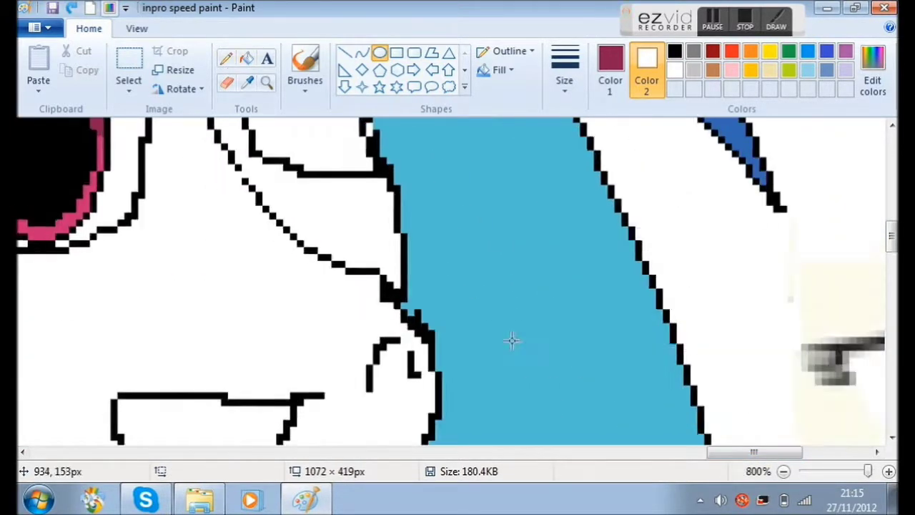
{"action": "scroll", "coordinate": [664, 325], "scroll_direction": "down", "scroll_amount": 4, "text": "ctrl"}
{"action": "scroll", "coordinate": [662, 326], "scroll_direction": "down", "scroll_amount": 2, "text": "ctrl"}
{"action": "scroll", "coordinate": [701, 268], "scroll_direction": "up", "scroll_amount": 1, "text": "ctrl"}
{"action": "left_click_drag", "start_coordinate": [704, 452], "coordinate": [817, 469]}
{"action": "scroll", "coordinate": [476, 209], "scroll_direction": "up", "scroll_amount": 1}
{"action": "left_click", "coordinate": [612, 66]}
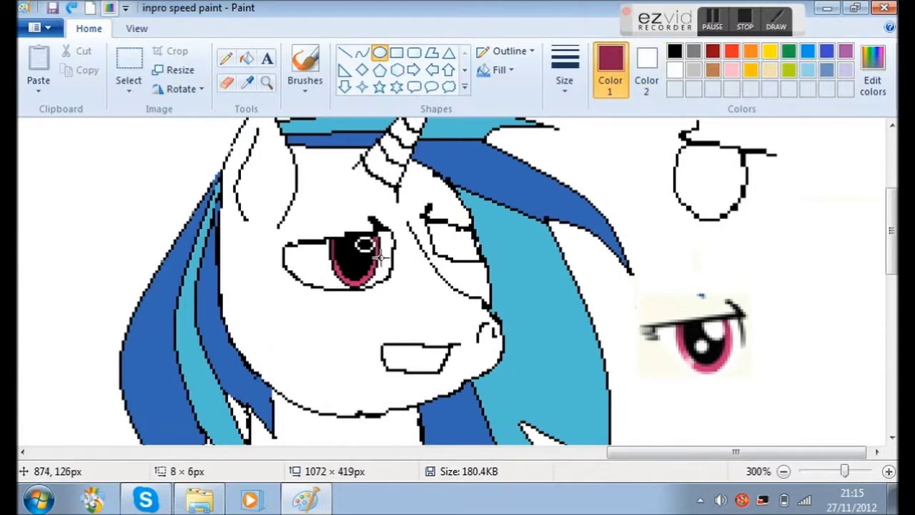
{"action": "left_click_drag", "start_coordinate": [355, 260], "coordinate": [368, 264]}
{"action": "scroll", "coordinate": [376, 263], "scroll_direction": "up", "scroll_amount": 2, "text": "ctrl"}
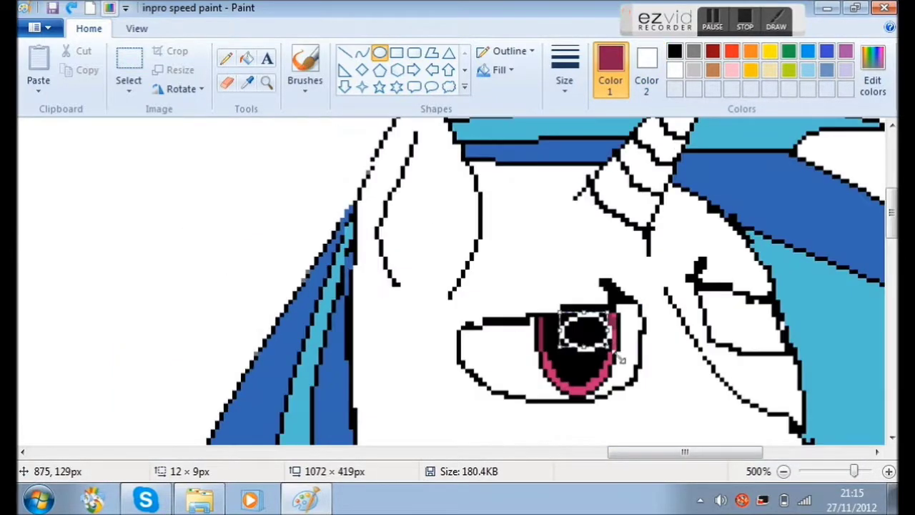
{"action": "left_click_drag", "start_coordinate": [595, 338], "coordinate": [597, 334]}
{"action": "left_click_drag", "start_coordinate": [614, 347], "coordinate": [597, 331]}
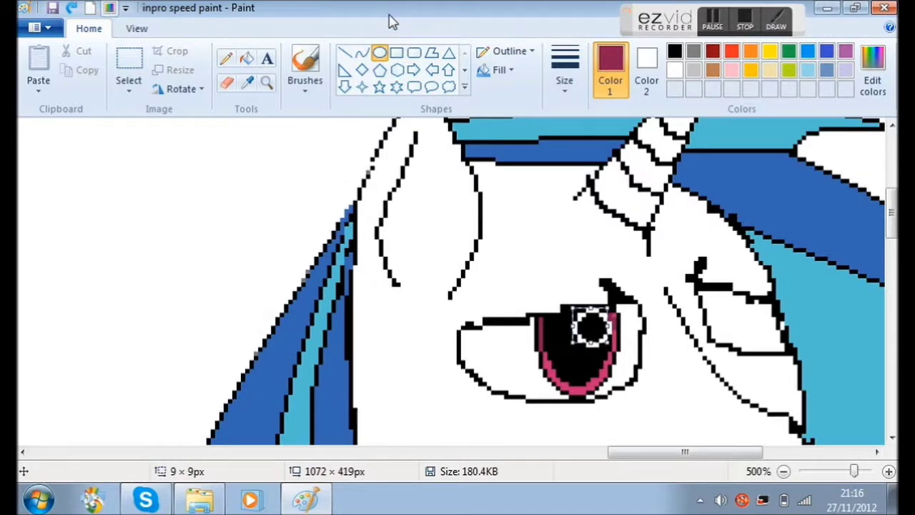
{"action": "left_click", "coordinate": [246, 57]}
{"action": "mouse_move", "coordinate": [704, 452]}
{"action": "left_mouse_down"}
{"action": "mouse_move", "coordinate": [778, 457]}
{"action": "mouse_move", "coordinate": [700, 456]}
{"action": "left_mouse_up"}
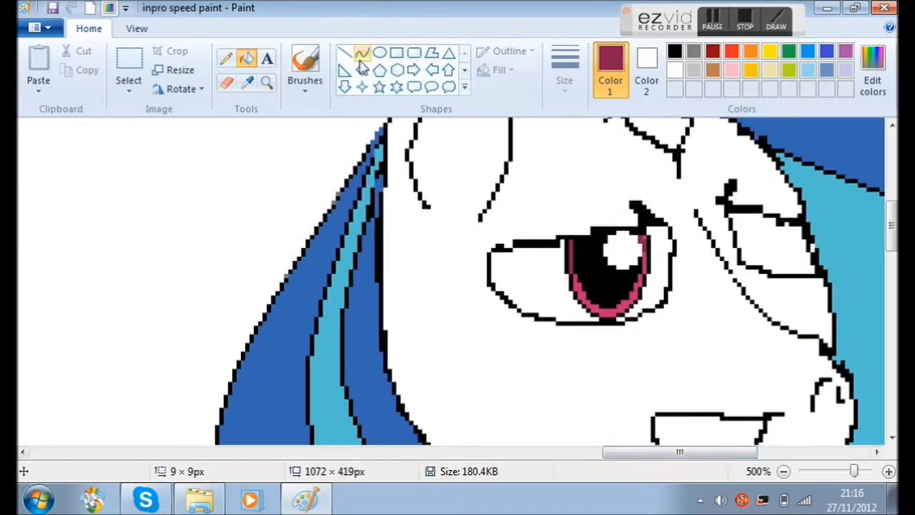
Draw a second highlight of about 4 × 4 px lower in the near eye's pupil and fill it with white
{"action": "left_click", "coordinate": [379, 52]}
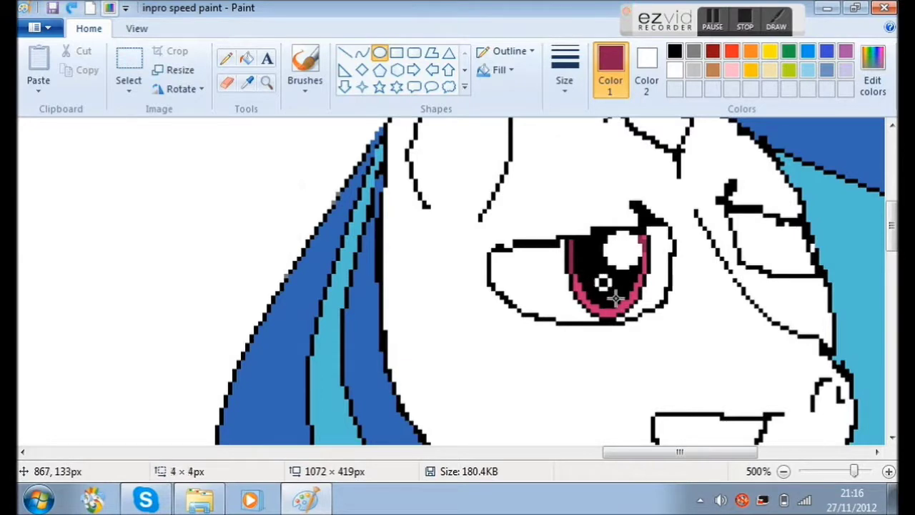
{"action": "left_click", "coordinate": [246, 58]}
{"action": "right_click", "coordinate": [601, 284]}
{"action": "scroll", "coordinate": [624, 302], "scroll_direction": "down", "scroll_amount": 1}
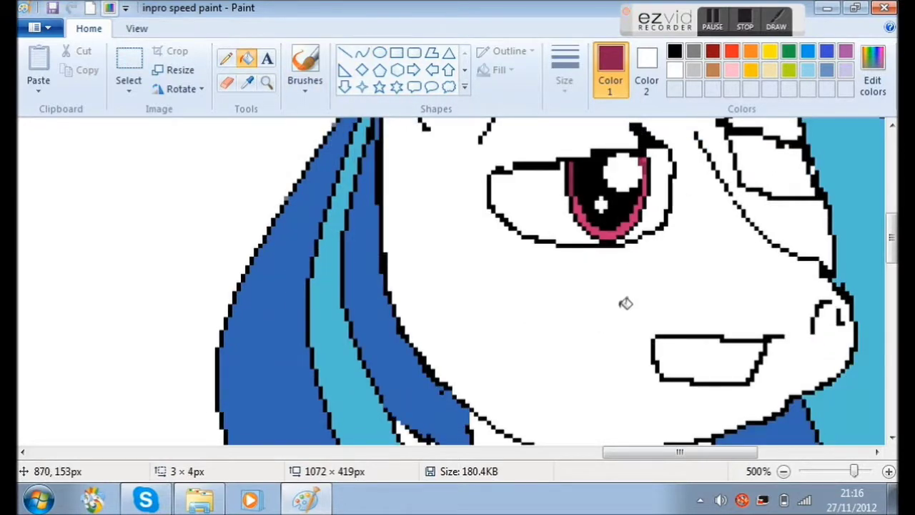
Sample the light pink from the reference eye as the secondary color and pencil a small spot on the iris ring's lower edge
{"action": "left_click_drag", "start_coordinate": [683, 455], "coordinate": [759, 456]}
{"action": "left_click", "coordinate": [248, 83]}
{"action": "right_click", "coordinate": [745, 379]}
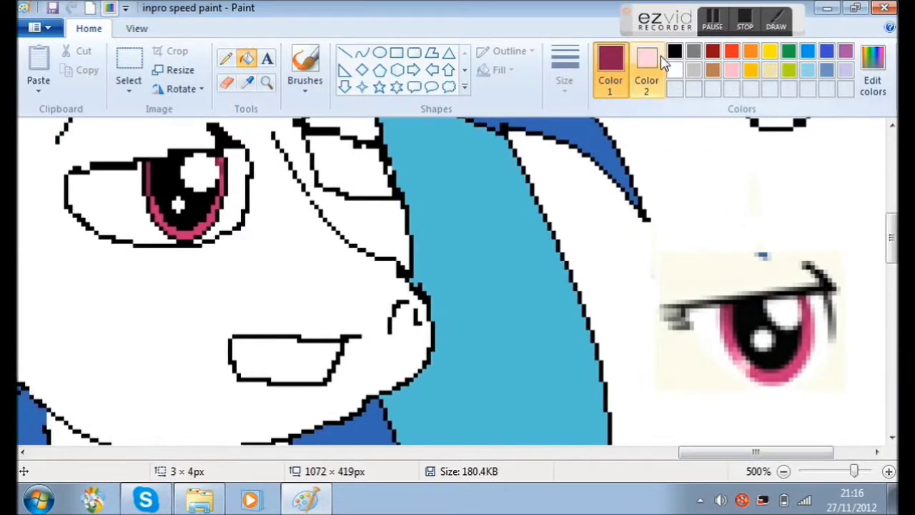
{"action": "left_click", "coordinate": [659, 63]}
{"action": "left_click_drag", "start_coordinate": [754, 453], "coordinate": [686, 452]}
{"action": "left_click", "coordinate": [226, 59]}
{"action": "scroll", "coordinate": [584, 258], "scroll_direction": "up", "scroll_amount": 2}
{"action": "scroll", "coordinate": [588, 252], "scroll_direction": "up", "scroll_amount": 1}
{"action": "scroll", "coordinate": [756, 469], "scroll_direction": "down", "scroll_amount": 2}
{"action": "scroll", "coordinate": [714, 312], "scroll_direction": "up", "scroll_amount": 2}
{"action": "scroll", "coordinate": [715, 307], "scroll_direction": "down", "scroll_amount": 5}
{"action": "scroll", "coordinate": [708, 307], "scroll_direction": "up", "scroll_amount": 3}
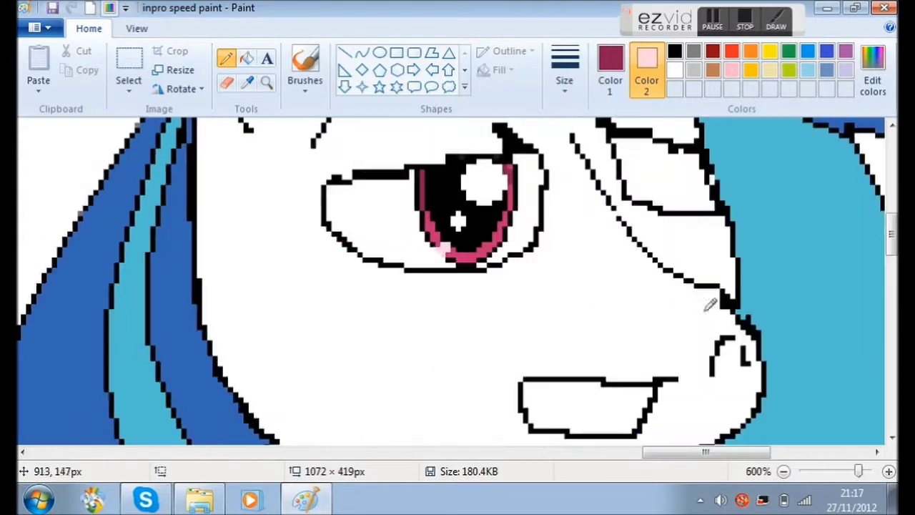
Add the light pink secondary color (252, 207, 224) to the custom colors
{"action": "left_click", "coordinate": [873, 82]}
{"action": "left_click", "coordinate": [553, 364]}
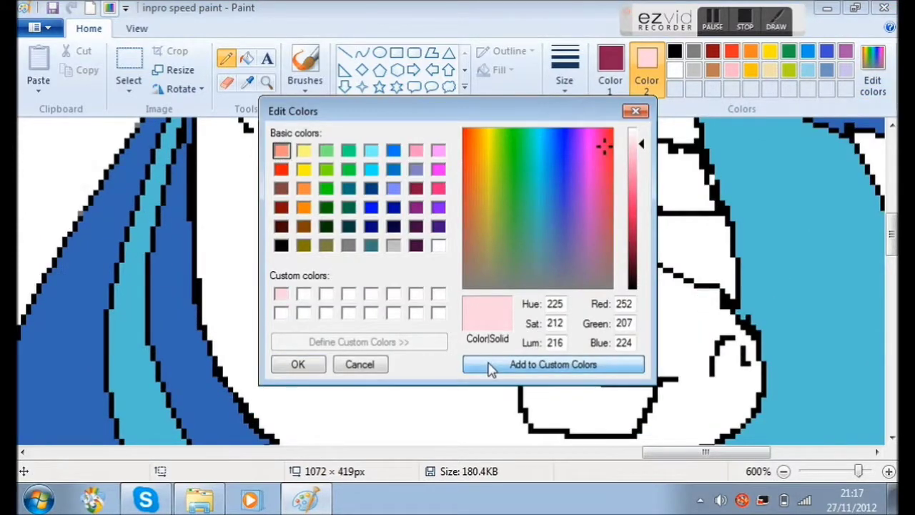
{"action": "left_click", "coordinate": [298, 364]}
Add the dark pink primary color (130, 13, 79) as the second custom color
{"action": "left_click", "coordinate": [610, 68]}
{"action": "left_click", "coordinate": [872, 82]}
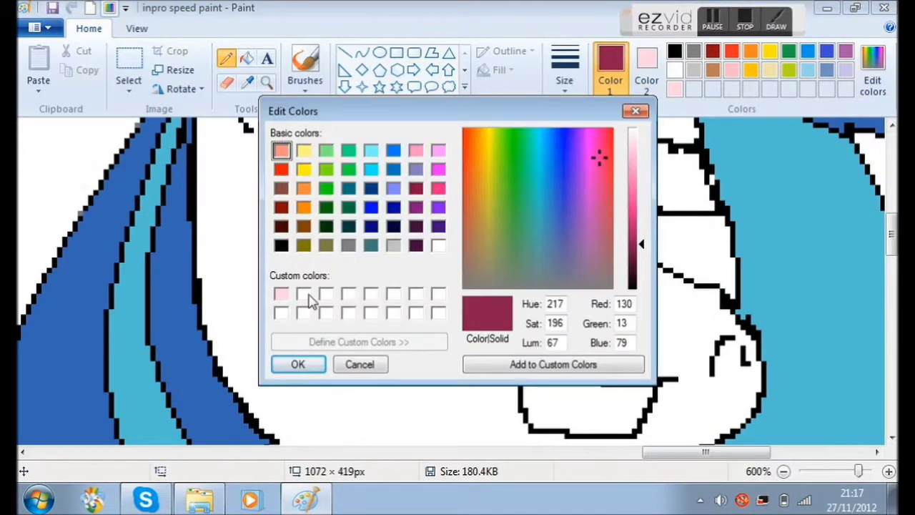
{"action": "left_click", "coordinate": [304, 294]}
{"action": "left_click", "coordinate": [354, 366]}
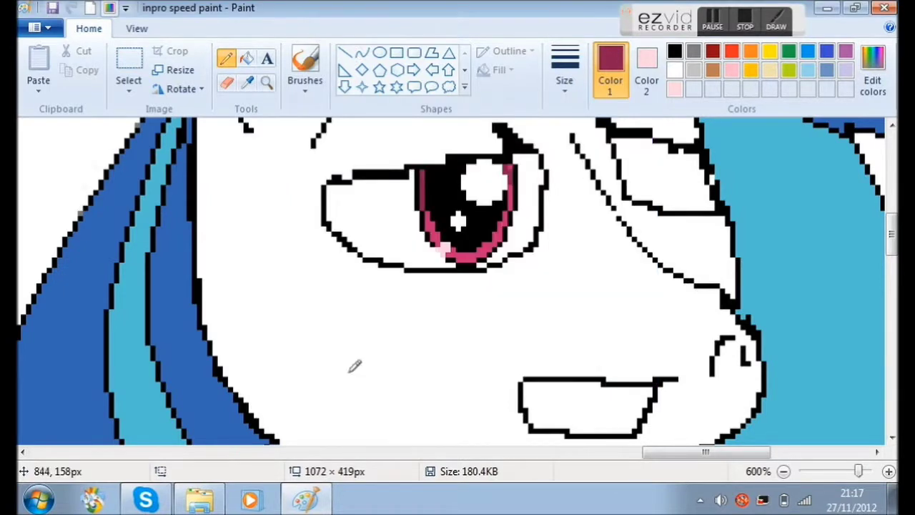
{"action": "left_click", "coordinate": [872, 57]}
{"action": "left_click", "coordinate": [293, 363]}
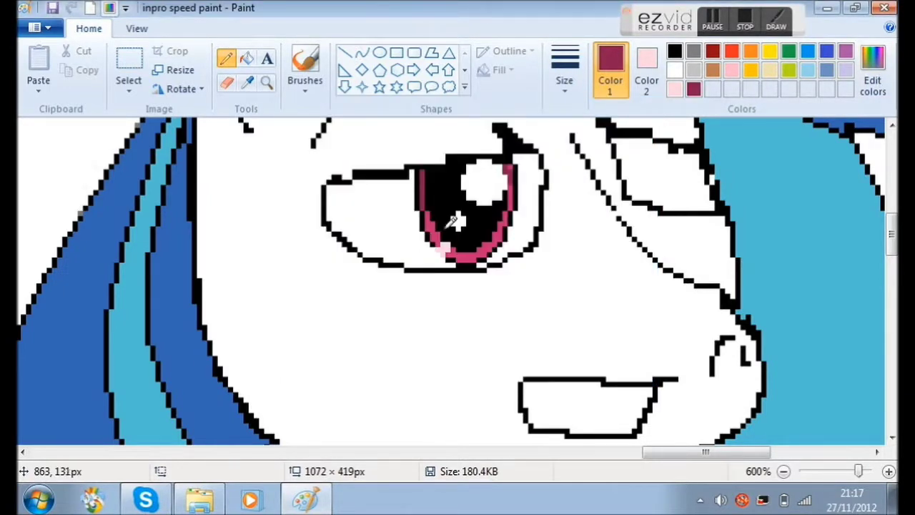
Sample the bright pink from the near eye's iris ring and add it as the third custom color
{"action": "left_click", "coordinate": [433, 236]}
{"action": "left_click", "coordinate": [872, 58]}
{"action": "left_click", "coordinate": [523, 364]}
{"action": "left_click", "coordinate": [293, 363]}
Examine the whole pony drawing and compare the near eye with the reference eye
{"action": "scroll", "coordinate": [578, 247], "scroll_direction": "down", "scroll_amount": 3}
{"action": "scroll", "coordinate": [570, 248], "scroll_direction": "down", "scroll_amount": 4}
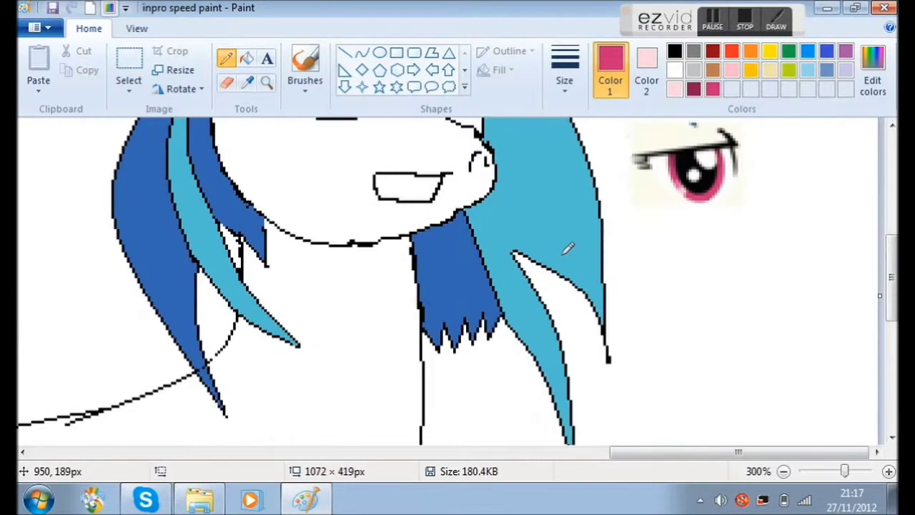
{"action": "scroll", "coordinate": [570, 248], "scroll_direction": "up", "scroll_amount": 2}
{"action": "scroll", "coordinate": [652, 264], "scroll_direction": "down", "scroll_amount": 3}
{"action": "scroll", "coordinate": [680, 283], "scroll_direction": "up", "scroll_amount": 3}
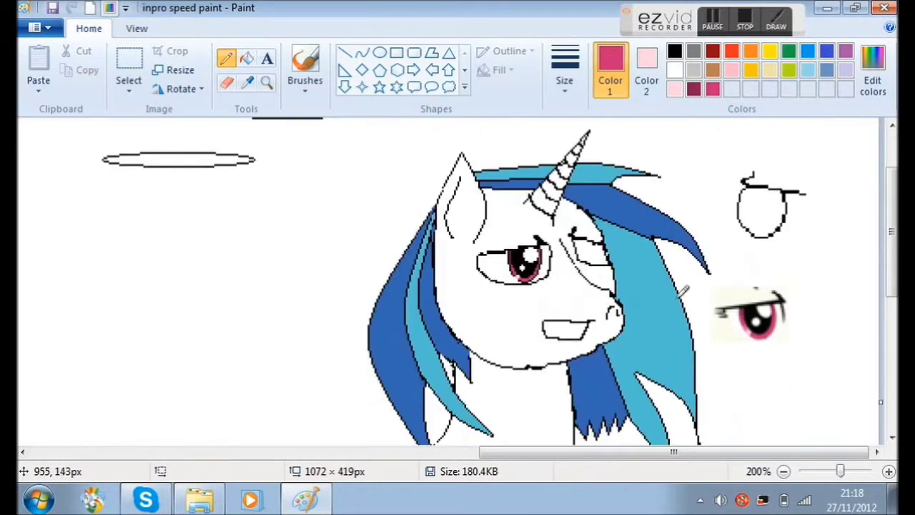
{"action": "scroll", "coordinate": [710, 343], "scroll_direction": "up", "scroll_amount": 2}
{"action": "left_click_drag", "start_coordinate": [585, 453], "coordinate": [701, 454]}
{"action": "scroll", "coordinate": [645, 363], "scroll_direction": "down", "scroll_amount": 3}
{"action": "scroll", "coordinate": [645, 364], "scroll_direction": "up", "scroll_amount": 1}
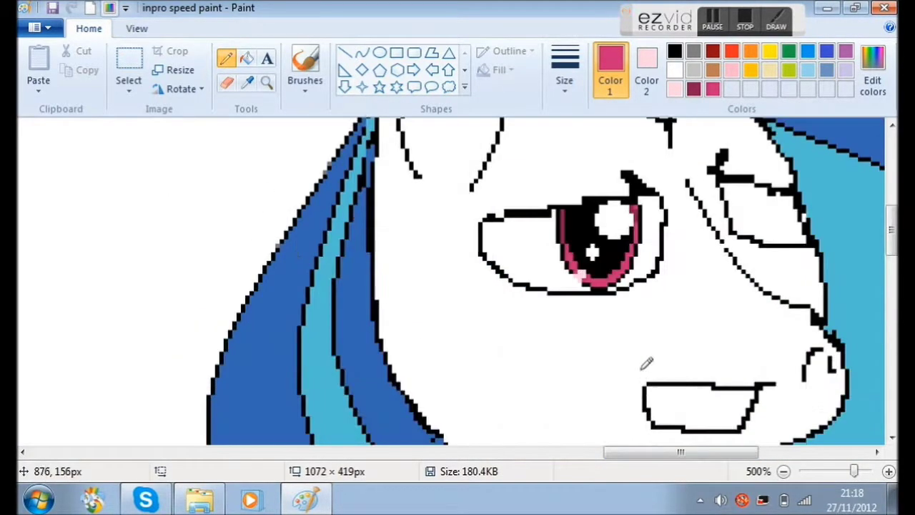
{"action": "left_click", "coordinate": [229, 84]}
{"action": "mouse_move", "coordinate": [495, 265]}
{"action": "left_mouse_down"}
{"action": "mouse_move", "coordinate": [521, 300]}
{"action": "mouse_move", "coordinate": [542, 303]}
{"action": "mouse_move", "coordinate": [525, 296]}
{"action": "mouse_move", "coordinate": [530, 274]}
{"action": "mouse_move", "coordinate": [496, 282]}
{"action": "left_mouse_up"}
{"action": "left_click", "coordinate": [676, 70]}
{"action": "key", "text": "ctrl+z"}
{"action": "key", "text": "ctrl+z"}
{"action": "key", "text": "ctrl+z"}
Set the secondary color to white and the primary color to black, and erase the near eye's outline below the eyelid
{"action": "left_click", "coordinate": [642, 82]}
{"action": "left_click", "coordinate": [676, 70]}
{"action": "left_click", "coordinate": [609, 87]}
{"action": "left_click", "coordinate": [675, 52]}
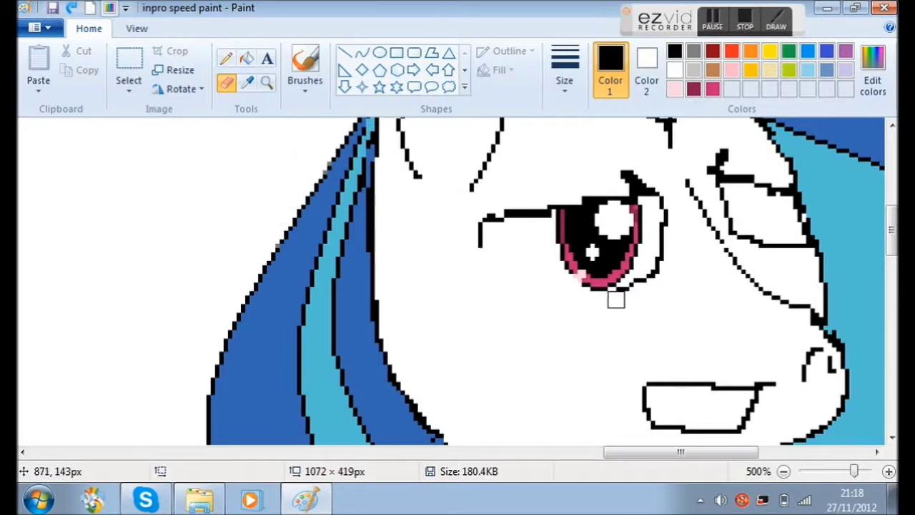
{"action": "scroll", "coordinate": [650, 278], "scroll_direction": "up", "scroll_amount": 1}
{"action": "scroll", "coordinate": [666, 276], "scroll_direction": "down", "scroll_amount": 2}
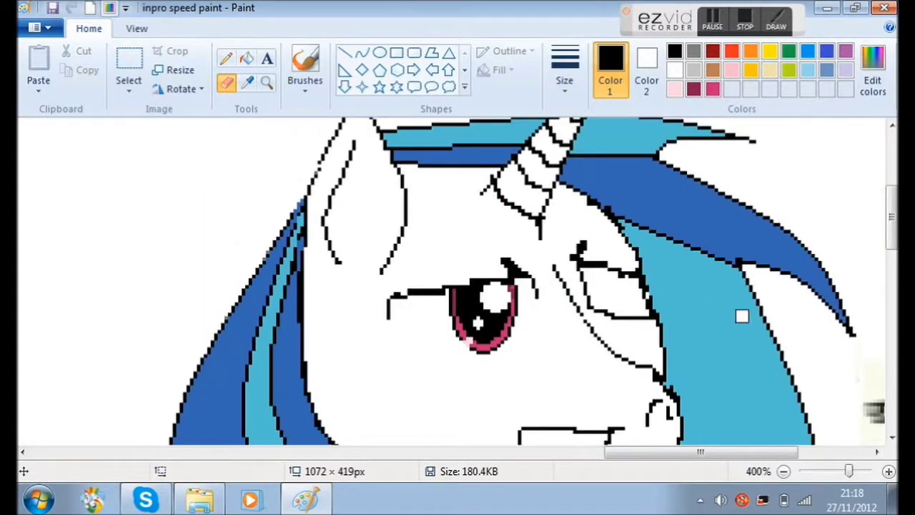
{"action": "scroll", "coordinate": [666, 276], "scroll_direction": "up", "scroll_amount": 1}
{"action": "left_click_drag", "start_coordinate": [763, 452], "coordinate": [812, 452]}
{"action": "scroll", "coordinate": [609, 291], "scroll_direction": "up", "scroll_amount": 2}
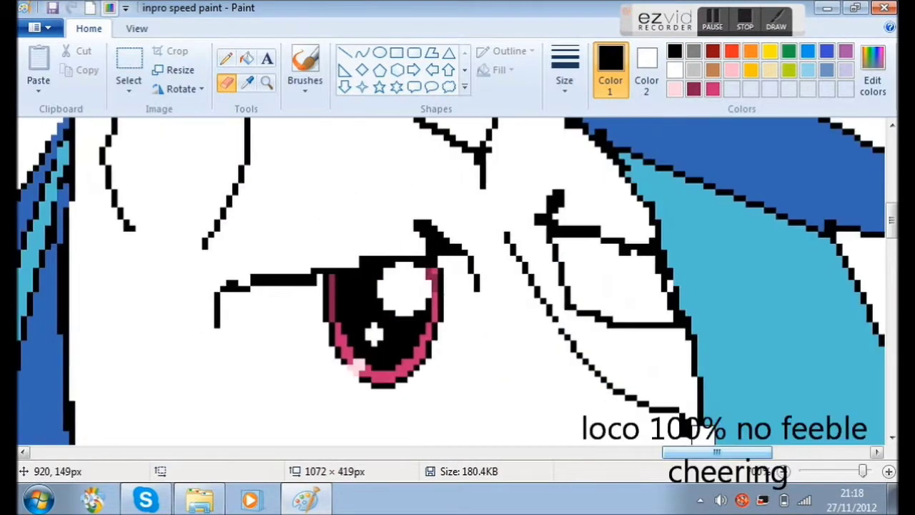
{"action": "scroll", "coordinate": [455, 278], "scroll_direction": "down", "scroll_amount": 6}
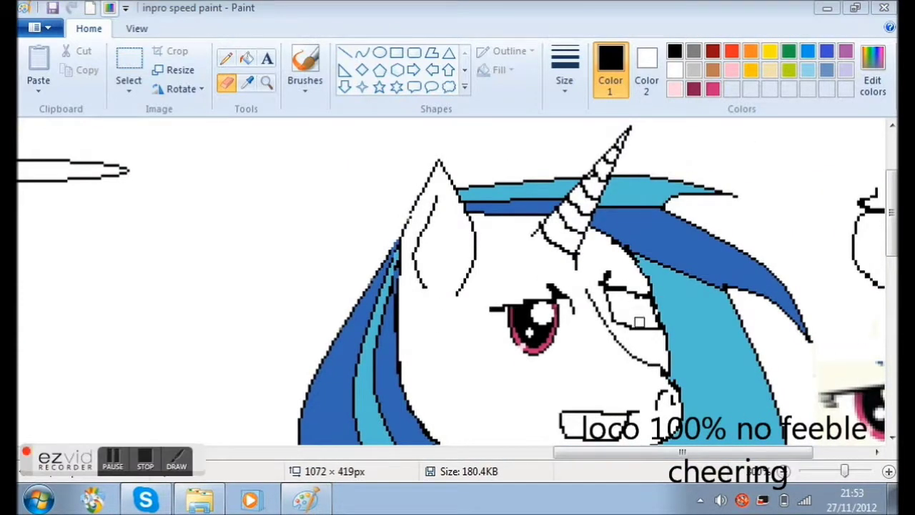
Erase the far eye's outline below its eyelid
{"action": "left_click_drag", "start_coordinate": [684, 453], "coordinate": [740, 453]}
{"action": "scroll", "coordinate": [453, 325], "scroll_direction": "up", "scroll_amount": 3}
{"action": "left_click_drag", "start_coordinate": [668, 453], "coordinate": [752, 453]}
{"action": "scroll", "coordinate": [398, 283], "scroll_direction": "down", "scroll_amount": 2}
{"action": "left_click_drag", "start_coordinate": [306, 323], "coordinate": [321, 345]}
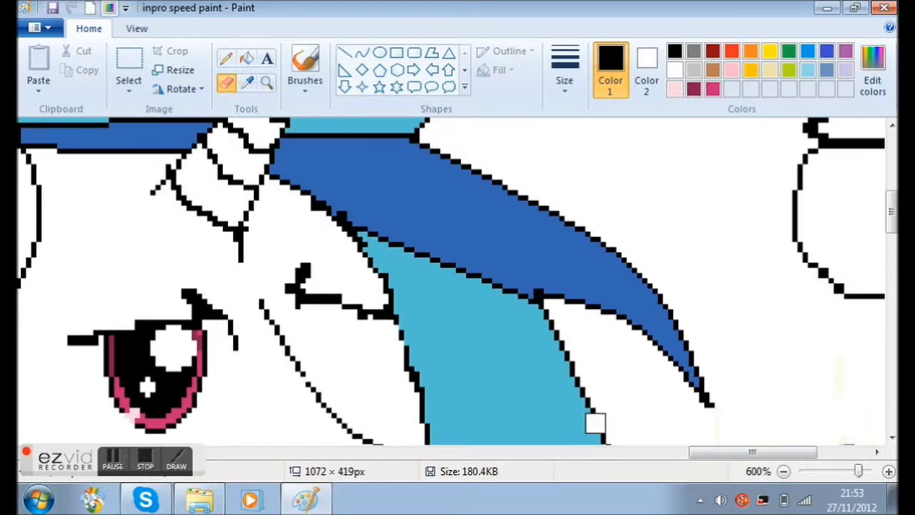
{"action": "left_click_drag", "start_coordinate": [753, 452], "coordinate": [715, 452]}
{"action": "left_click", "coordinate": [379, 53]}
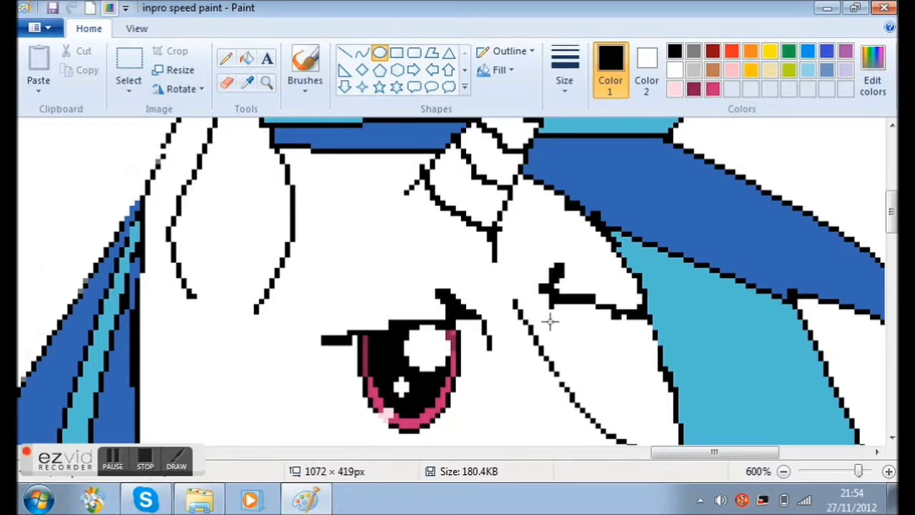
{"action": "left_click", "coordinate": [228, 60]}
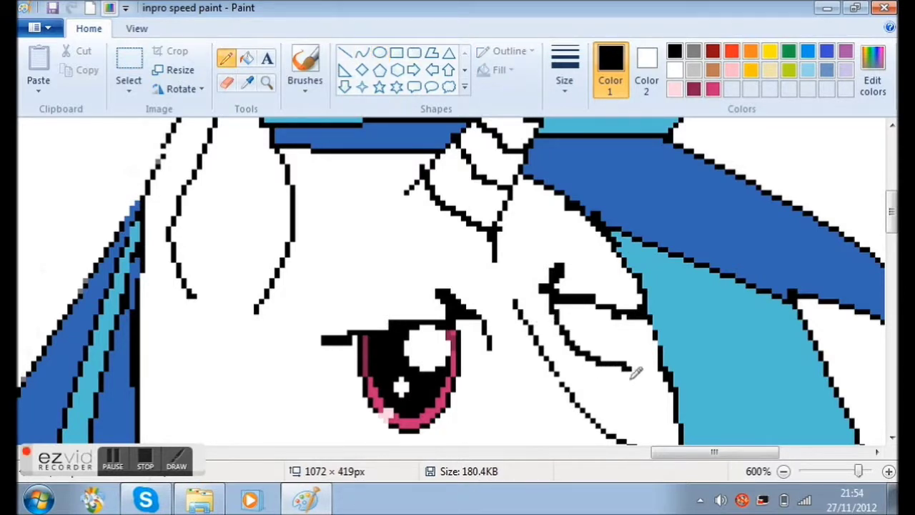
{"action": "key", "text": "ctrl+z"}
Draw a black ellipse sized from the near iris, fit it under the far eyelid as the iris, and erase the part above the lid
{"action": "left_click", "coordinate": [380, 54]}
{"action": "left_click_drag", "start_coordinate": [364, 340], "coordinate": [451, 428]}
{"action": "left_click_drag", "start_coordinate": [410, 341], "coordinate": [410, 324]}
{"action": "left_click_drag", "start_coordinate": [415, 374], "coordinate": [611, 331]}
{"action": "left_click_drag", "start_coordinate": [555, 390], "coordinate": [567, 384]}
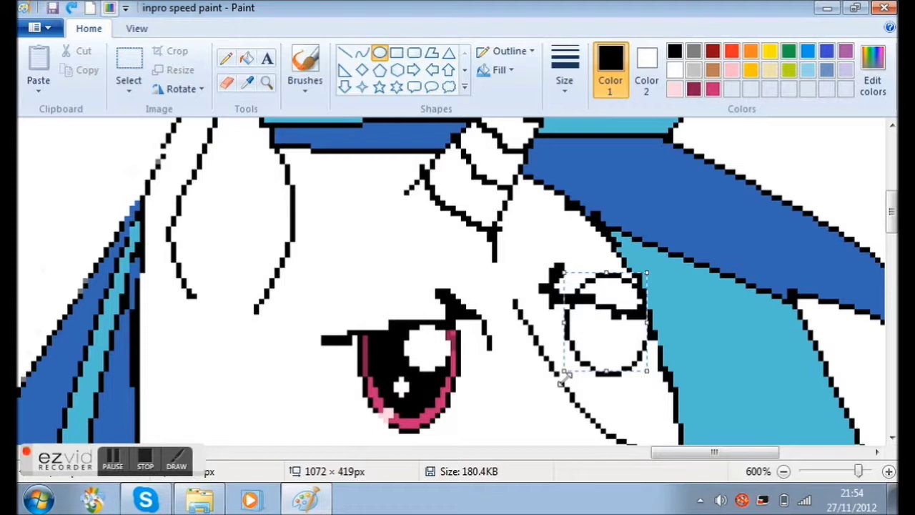
{"action": "left_click_drag", "start_coordinate": [632, 357], "coordinate": [627, 353]}
{"action": "left_click", "coordinate": [527, 311]}
{"action": "left_click", "coordinate": [226, 83]}
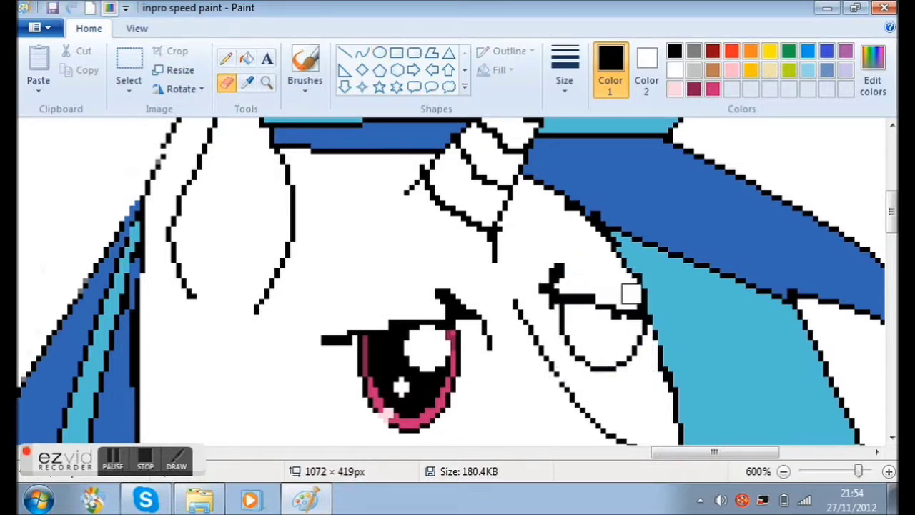
Draw a smaller ellipse inside the far eye's iris for the pupil and erase the part above the eyelid
{"action": "left_click", "coordinate": [380, 53]}
{"action": "mouse_move", "coordinate": [576, 273]}
{"action": "left_mouse_down"}
{"action": "mouse_move", "coordinate": [631, 371]}
{"action": "mouse_move", "coordinate": [605, 341]}
{"action": "left_mouse_up"}
{"action": "left_click", "coordinate": [227, 83]}
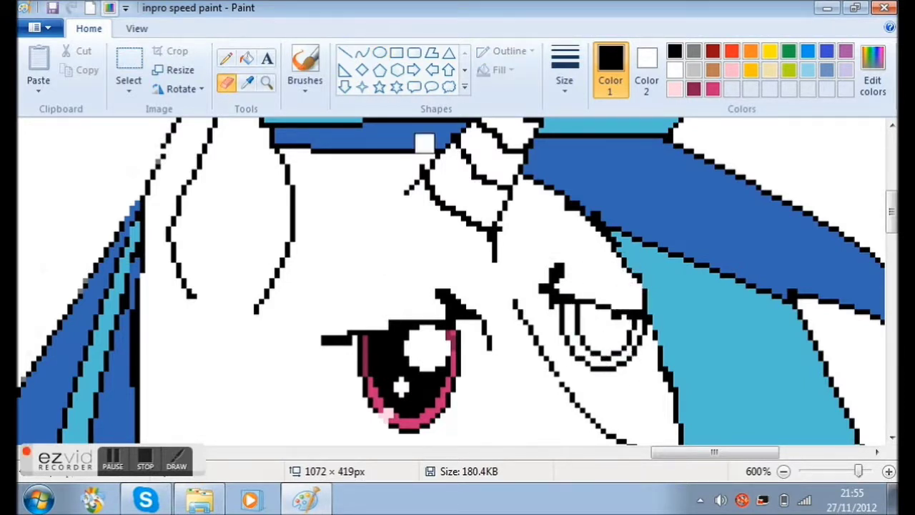
Fill the far eye's iris ring with the bright pink custom color
{"action": "left_click", "coordinate": [246, 58]}
{"action": "left_click", "coordinate": [713, 89]}
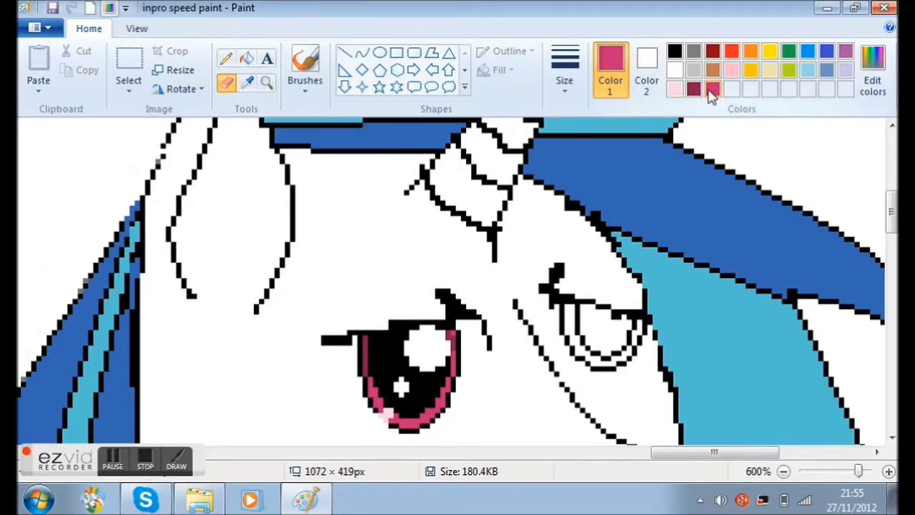
{"action": "left_click", "coordinate": [601, 368]}
{"action": "left_click", "coordinate": [639, 339]}
{"action": "scroll", "coordinate": [604, 339], "scroll_direction": "down", "scroll_amount": 1}
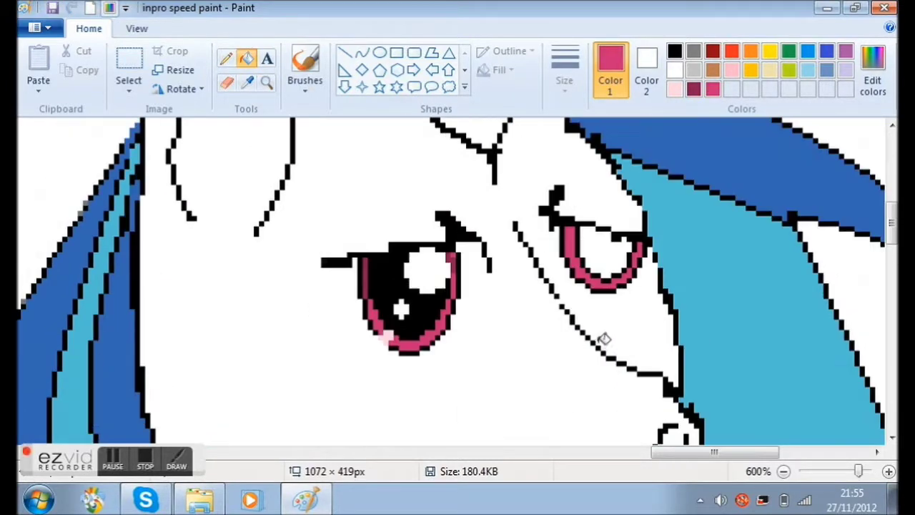
Set the primary color to black and fill the far eye's pupil with it
{"action": "scroll", "coordinate": [594, 330], "scroll_direction": "down", "scroll_amount": 3}
{"action": "scroll", "coordinate": [588, 327], "scroll_direction": "up", "scroll_amount": 3}
{"action": "left_click_drag", "start_coordinate": [673, 452], "coordinate": [718, 454]}
{"action": "scroll", "coordinate": [690, 375], "scroll_direction": "up", "scroll_amount": 1}
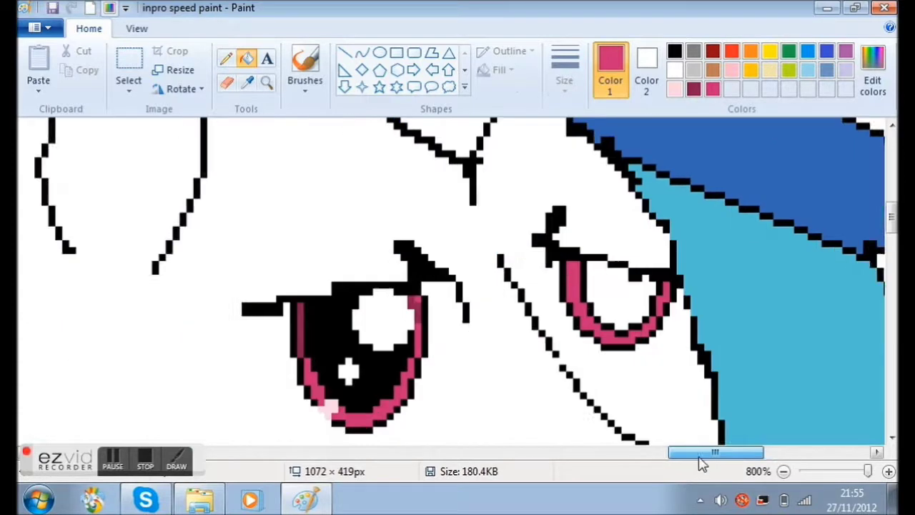
{"action": "left_click", "coordinate": [769, 301]}
{"action": "key", "text": "ctrl+z"}
{"action": "mouse_move", "coordinate": [734, 451]}
{"action": "left_mouse_down"}
{"action": "mouse_move", "coordinate": [739, 460]}
{"action": "mouse_move", "coordinate": [725, 466]}
{"action": "left_mouse_up"}
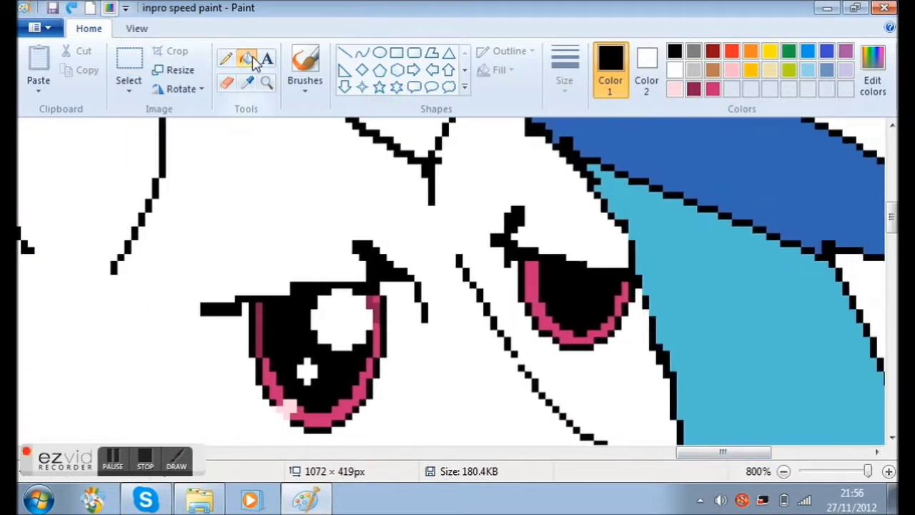
Shade the upper ends of the far eye's iris ring and the adjoining outline with the dark maroon custom color
{"action": "left_click", "coordinate": [693, 89]}
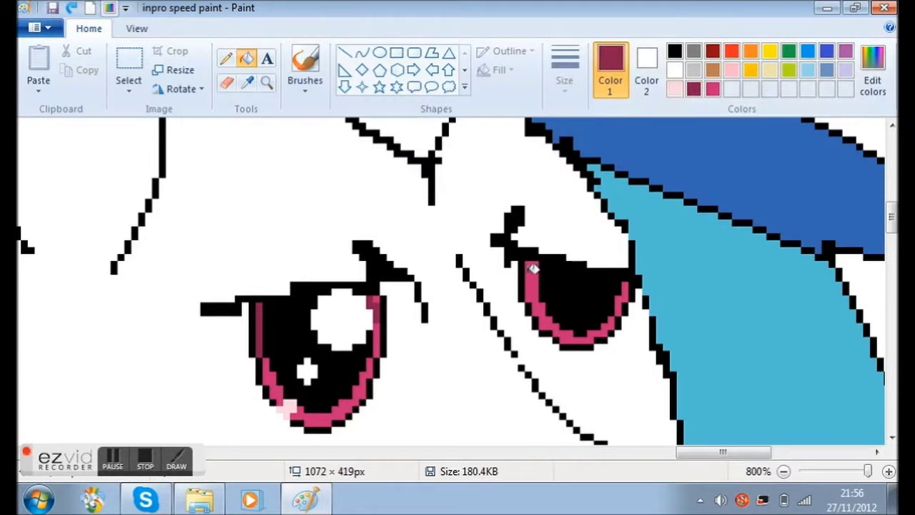
{"action": "left_click", "coordinate": [227, 60]}
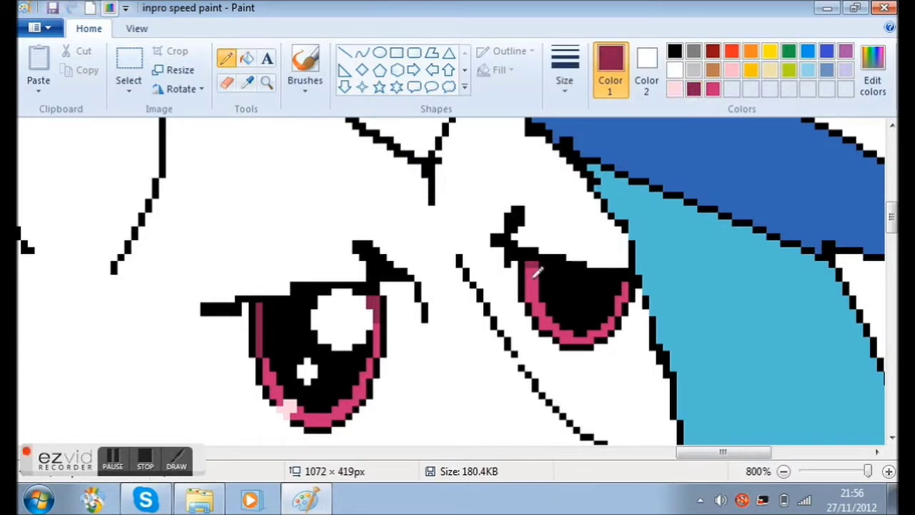
{"action": "left_click", "coordinate": [248, 60]}
{"action": "left_click", "coordinate": [525, 281]}
{"action": "key", "text": "ctrl+z"}
{"action": "left_click", "coordinate": [227, 60]}
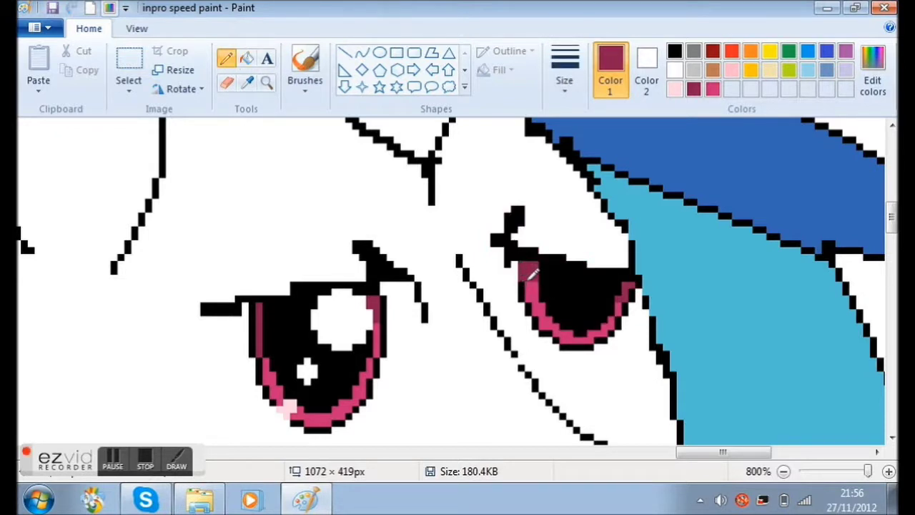
{"action": "left_click", "coordinate": [627, 316]}
Recolor the black lower outline of the far eye's iris with the bright pink custom color
{"action": "left_click", "coordinate": [246, 60]}
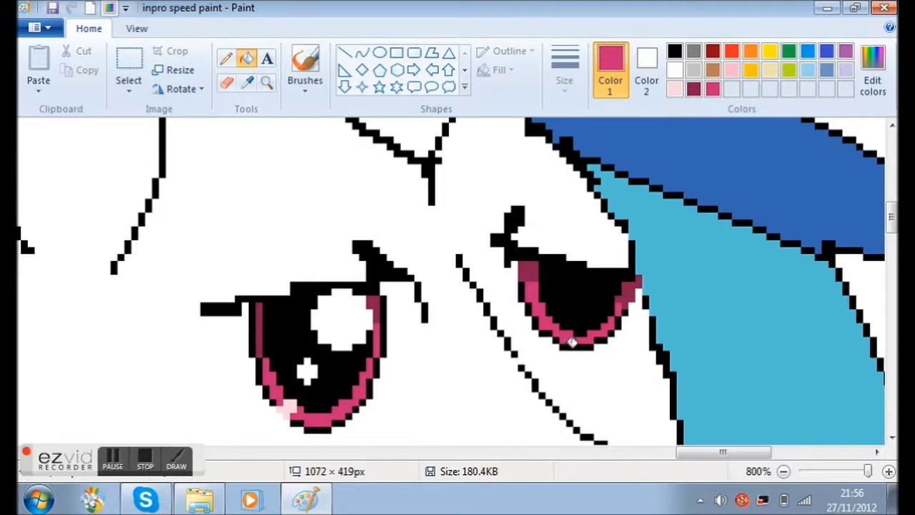
{"action": "left_click", "coordinate": [550, 338]}
{"action": "key", "text": "ctrl+z"}
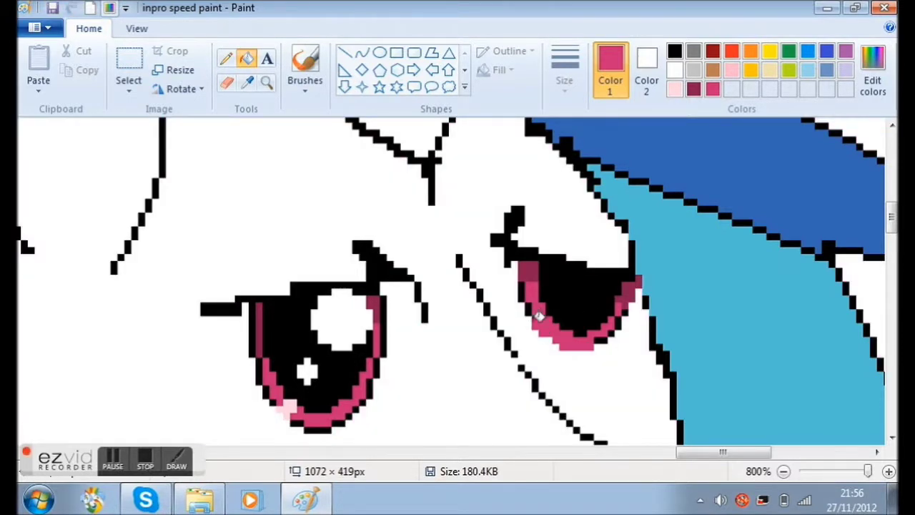
{"action": "left_click", "coordinate": [607, 342]}
{"action": "key", "text": "ctrl+z"}
{"action": "left_click", "coordinate": [619, 336]}
{"action": "key", "text": "ctrl+z"}
Recolor the upper side outlines of the near eye's iris with the dark maroon custom color
{"action": "left_click", "coordinate": [378, 426]}
{"action": "key", "text": "ctrl+z"}
{"action": "left_click", "coordinate": [227, 62]}
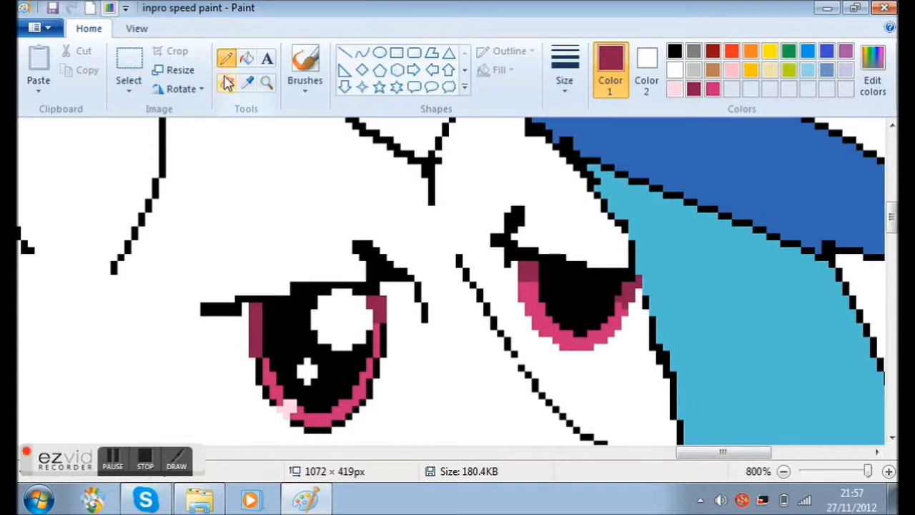
{"action": "left_click", "coordinate": [246, 58]}
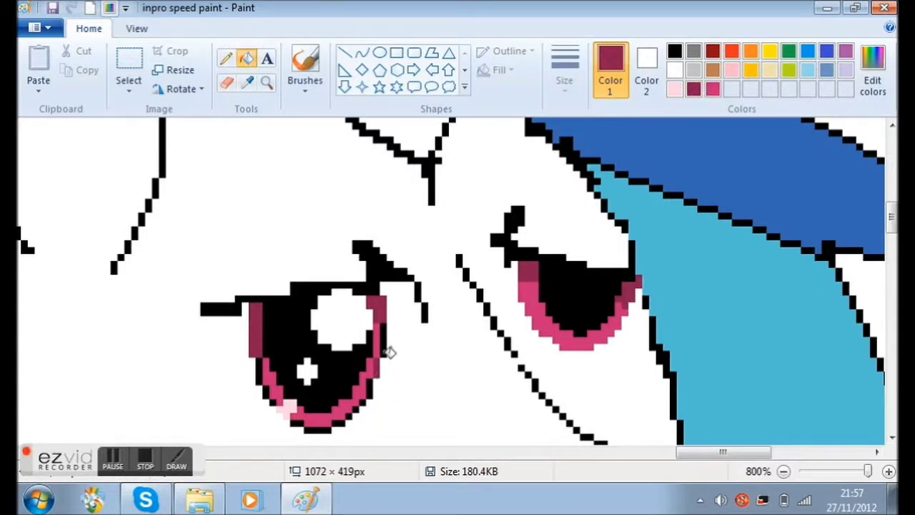
Recolor the black lower outline of the near eye's iris bright pink, undoing any fill that spills outside it
{"action": "left_click", "coordinate": [713, 89]}
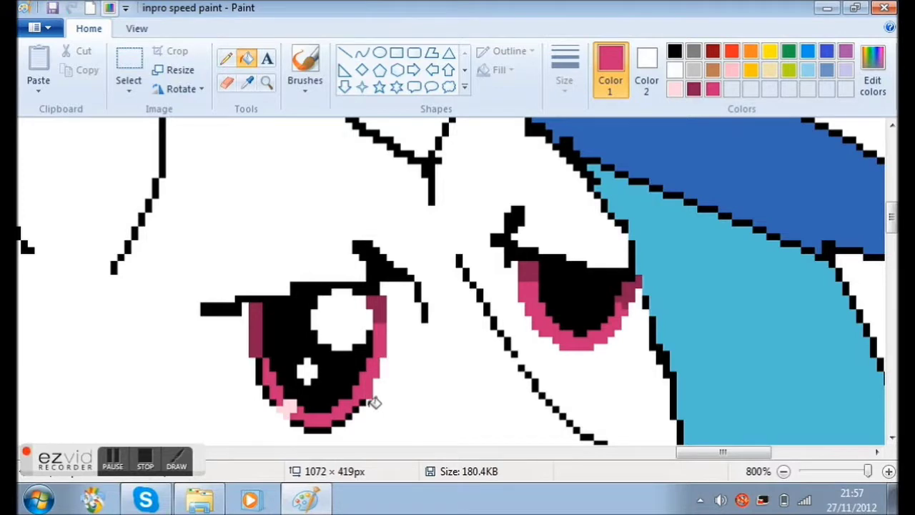
{"action": "left_click", "coordinate": [371, 405]}
{"action": "key", "text": "ctrl+z"}
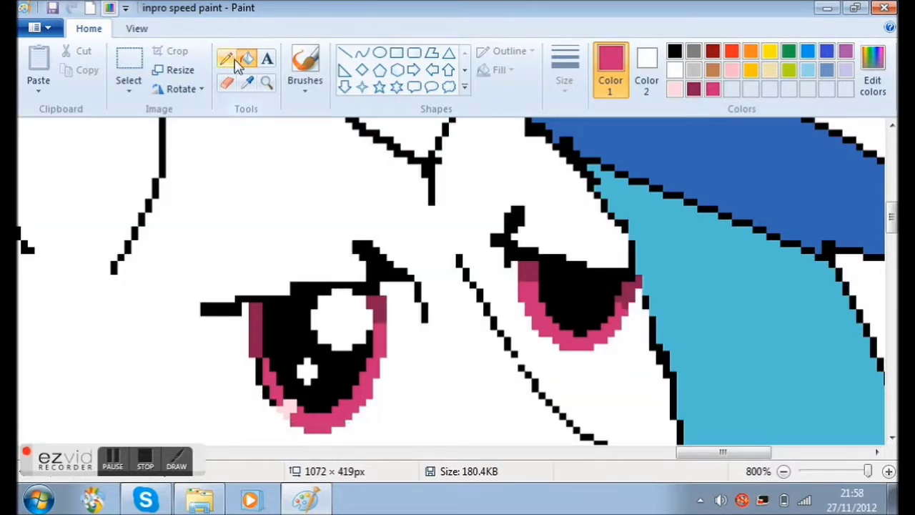
{"action": "left_click", "coordinate": [276, 406]}
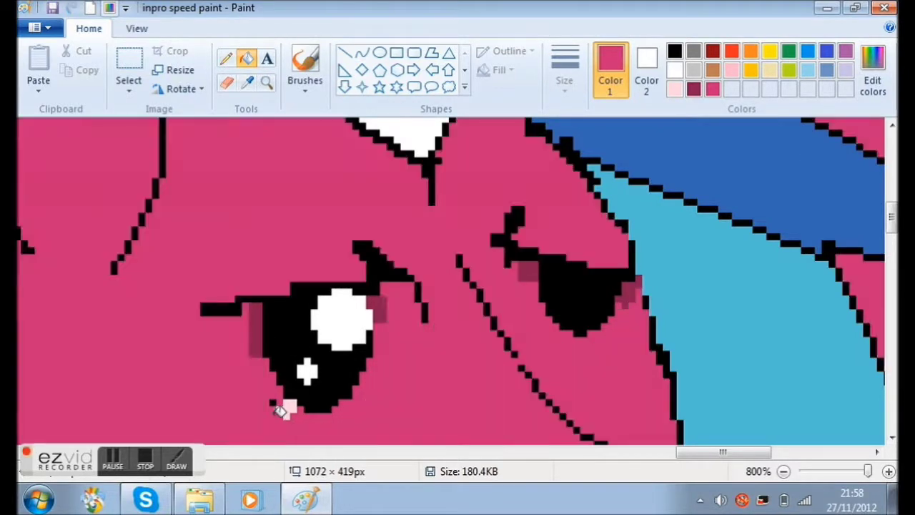
{"action": "key", "text": "ctrl+z"}
{"action": "scroll", "coordinate": [279, 408], "scroll_direction": "down", "scroll_amount": 3}
{"action": "left_click", "coordinate": [276, 337]}
{"action": "key", "text": "ctrl+z"}
{"action": "left_click", "coordinate": [227, 59]}
Add a pale pink highlight to the lower edge of the far eye's iris ring, near the muzzle side
{"action": "mouse_move", "coordinate": [711, 452]}
{"action": "left_mouse_down"}
{"action": "mouse_move", "coordinate": [683, 461]}
{"action": "mouse_move", "coordinate": [723, 459]}
{"action": "mouse_move", "coordinate": [704, 456]}
{"action": "left_mouse_up"}
{"action": "scroll", "coordinate": [737, 408], "scroll_direction": "up", "scroll_amount": 1}
{"action": "left_click", "coordinate": [784, 471]}
{"action": "left_click", "coordinate": [783, 471]}
{"action": "left_click", "coordinate": [783, 471]}
{"action": "mouse_move", "coordinate": [776, 453]}
{"action": "left_mouse_down"}
{"action": "mouse_move", "coordinate": [611, 502]}
{"action": "mouse_move", "coordinate": [411, 480]}
{"action": "left_mouse_up"}
{"action": "mouse_move", "coordinate": [366, 455]}
{"action": "left_mouse_down"}
{"action": "mouse_move", "coordinate": [816, 386]}
{"action": "mouse_move", "coordinate": [805, 394]}
{"action": "left_mouse_up"}
{"action": "scroll", "coordinate": [804, 394], "scroll_direction": "down", "scroll_amount": 3}
{"action": "left_click_drag", "start_coordinate": [793, 460], "coordinate": [761, 463]}
{"action": "scroll", "coordinate": [593, 341], "scroll_direction": "up", "scroll_amount": 4}
{"action": "scroll", "coordinate": [593, 341], "scroll_direction": "down", "scroll_amount": 2}
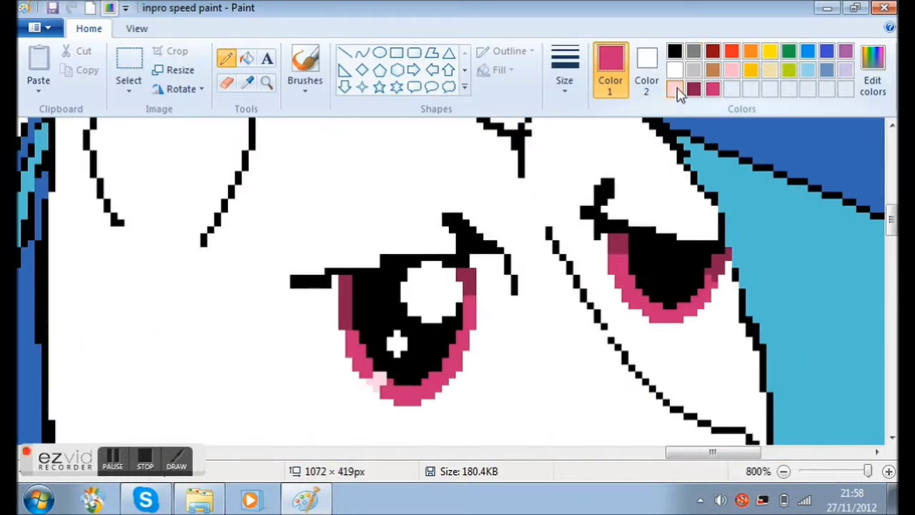
{"action": "left_click", "coordinate": [675, 90]}
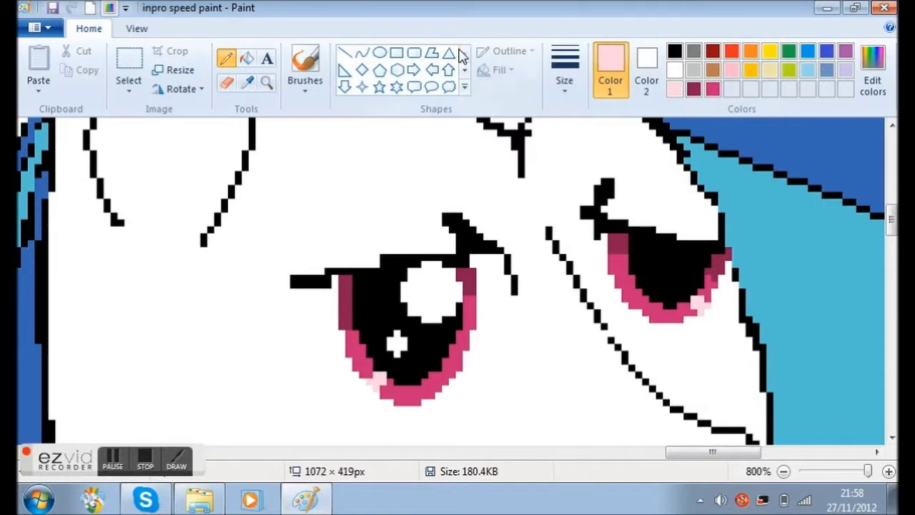
Try to draw a white ellipse highlight for the far eye, sized from the near eye's highlight
{"action": "left_click", "coordinate": [379, 52]}
{"action": "left_click", "coordinate": [675, 70]}
{"action": "left_click_drag", "start_coordinate": [706, 279], "coordinate": [707, 286]}
{"action": "key", "text": "ctrl+z"}
{"action": "left_click_drag", "start_coordinate": [423, 310], "coordinate": [396, 318]}
{"action": "left_click_drag", "start_coordinate": [431, 294], "coordinate": [711, 290]}
{"action": "key", "text": "ctrl+z"}
Draw a white ellipse highlight in the far eye's pupil, fill it white, and add a smaller white highlight below it
{"action": "scroll", "coordinate": [505, 299], "scroll_direction": "down", "scroll_amount": 5}
{"action": "mouse_move", "coordinate": [735, 453]}
{"action": "left_mouse_down"}
{"action": "mouse_move", "coordinate": [387, 453]}
{"action": "mouse_move", "coordinate": [737, 453]}
{"action": "left_mouse_up"}
{"action": "scroll", "coordinate": [398, 362], "scroll_direction": "up", "scroll_amount": 4}
{"action": "scroll", "coordinate": [578, 368], "scroll_direction": "up", "scroll_amount": 3}
{"action": "left_click_drag", "start_coordinate": [616, 453], "coordinate": [719, 454]}
{"action": "scroll", "coordinate": [558, 371], "scroll_direction": "down", "scroll_amount": 4}
{"action": "scroll", "coordinate": [529, 370], "scroll_direction": "up", "scroll_amount": 1}
{"action": "left_click_drag", "start_coordinate": [510, 365], "coordinate": [477, 392]}
{"action": "key", "text": "ctrl+z"}
{"action": "left_click_drag", "start_coordinate": [551, 373], "coordinate": [551, 373]}
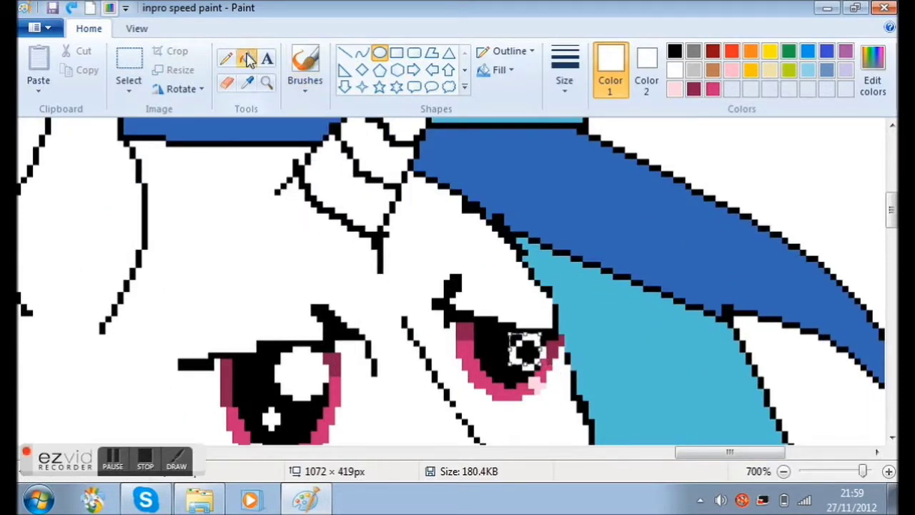
{"action": "left_click", "coordinate": [248, 60]}
{"action": "left_click", "coordinate": [527, 353]}
{"action": "left_click", "coordinate": [379, 53]}
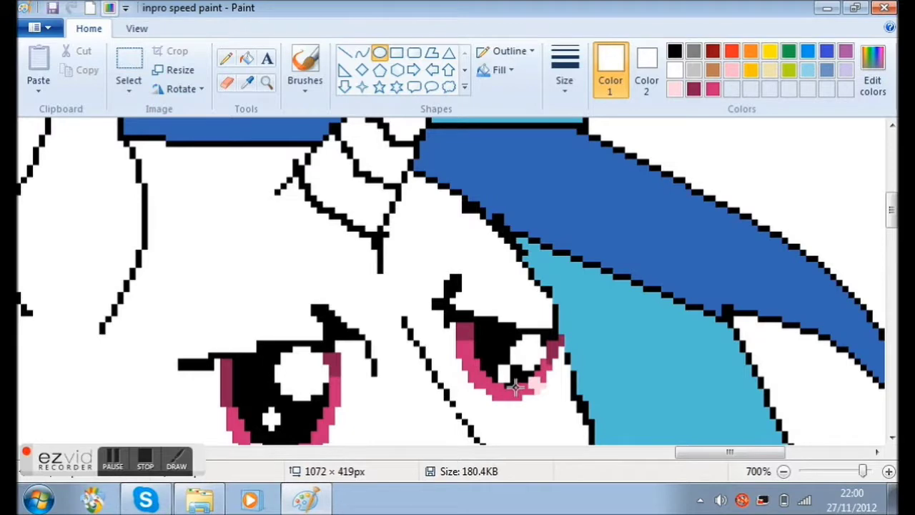
{"action": "left_click", "coordinate": [246, 58]}
Delete the two practice eye sketches beside the pony's head
{"action": "scroll", "coordinate": [465, 425], "scroll_direction": "down", "scroll_amount": 4}
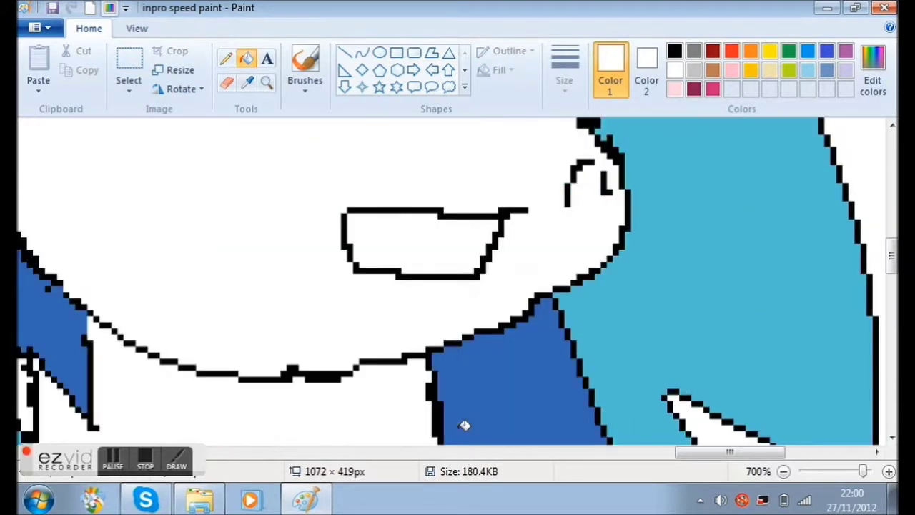
{"action": "scroll", "coordinate": [469, 379], "scroll_direction": "down", "scroll_amount": 7}
{"action": "scroll", "coordinate": [470, 339], "scroll_direction": "up", "scroll_amount": 1}
{"action": "left_click_drag", "start_coordinate": [611, 453], "coordinate": [666, 452]}
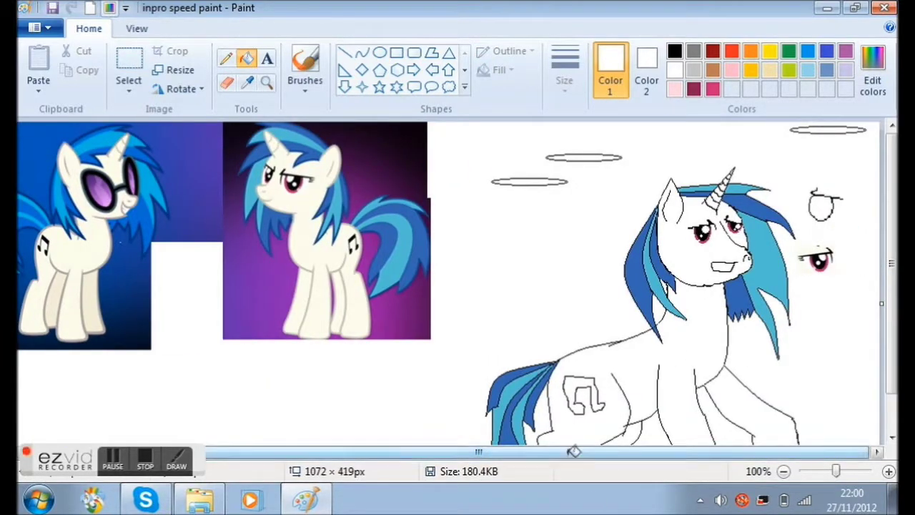
{"action": "scroll", "coordinate": [556, 386], "scroll_direction": "down", "scroll_amount": 2}
{"action": "left_click_drag", "start_coordinate": [603, 458], "coordinate": [715, 454]}
{"action": "scroll", "coordinate": [715, 273], "scroll_direction": "up", "scroll_amount": 1}
{"action": "scroll", "coordinate": [701, 286], "scroll_direction": "down", "scroll_amount": 2}
{"action": "scroll", "coordinate": [648, 329], "scroll_direction": "up", "scroll_amount": 1}
{"action": "left_click", "coordinate": [129, 63]}
{"action": "key", "text": "Delete"}
{"action": "left_click_drag", "start_coordinate": [860, 252], "coordinate": [834, 267]}
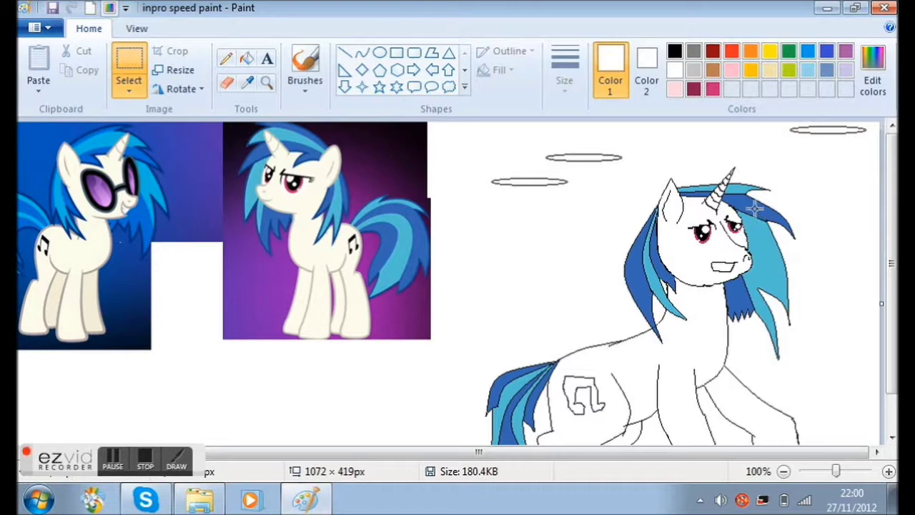
Switch to Skype and send the message "my eye flim" in the open chat
{"action": "left_click", "coordinate": [152, 499]}
{"action": "type", "text": "my eye flim"}
{"action": "key", "text": "Return"}
Send the video file 13 from the Documents folder ezvid > projects > vynil to the chat contact
{"action": "left_click", "coordinate": [363, 181]}
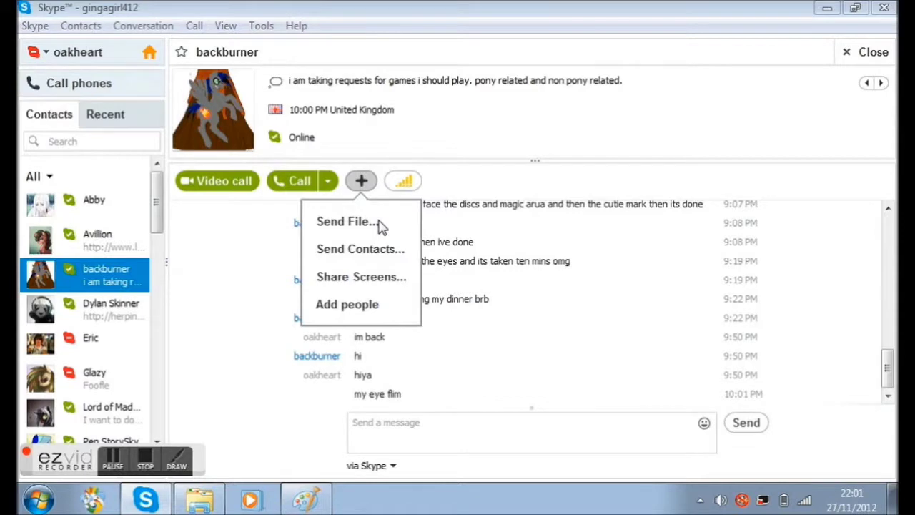
{"action": "left_click", "coordinate": [379, 223]}
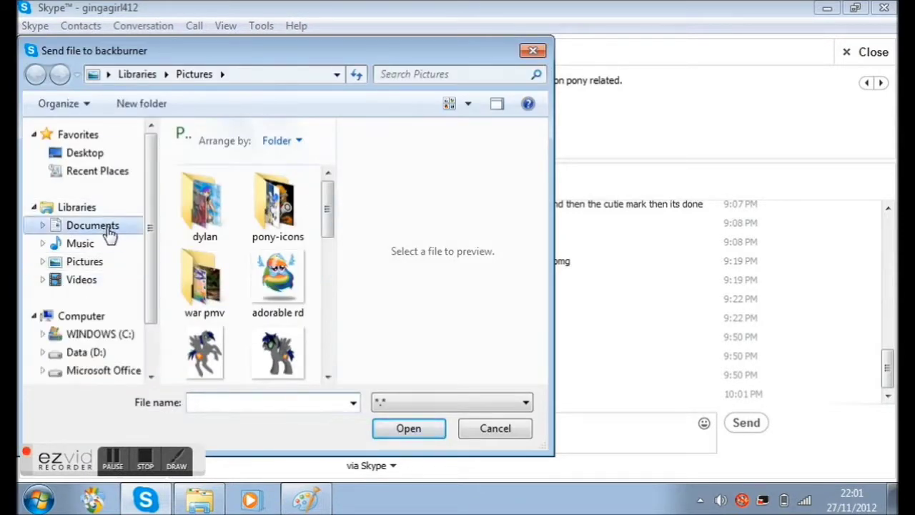
{"action": "double_click", "coordinate": [246, 335]}
{"action": "double_click", "coordinate": [243, 331]}
{"action": "scroll", "coordinate": [244, 328], "scroll_direction": "down", "scroll_amount": 2}
{"action": "left_click", "coordinate": [254, 331]}
{"action": "double_click", "coordinate": [254, 331]}
{"action": "left_click_drag", "start_coordinate": [554, 433], "coordinate": [896, 445]}
{"action": "left_click_drag", "start_coordinate": [478, 246], "coordinate": [478, 336]}
{"action": "left_click", "coordinate": [204, 350]}
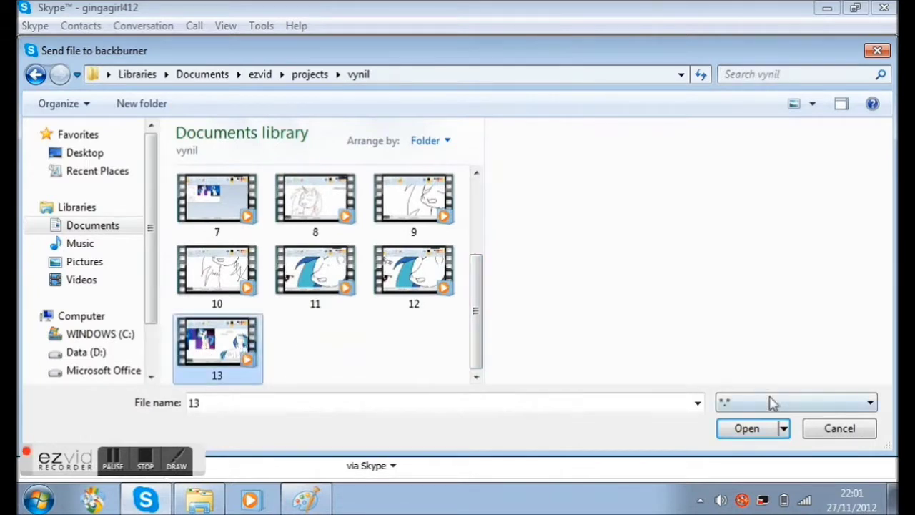
{"action": "left_click", "coordinate": [768, 433]}
Switch back to Paint and flip the whole picture horizontally
{"action": "left_click", "coordinate": [306, 499]}
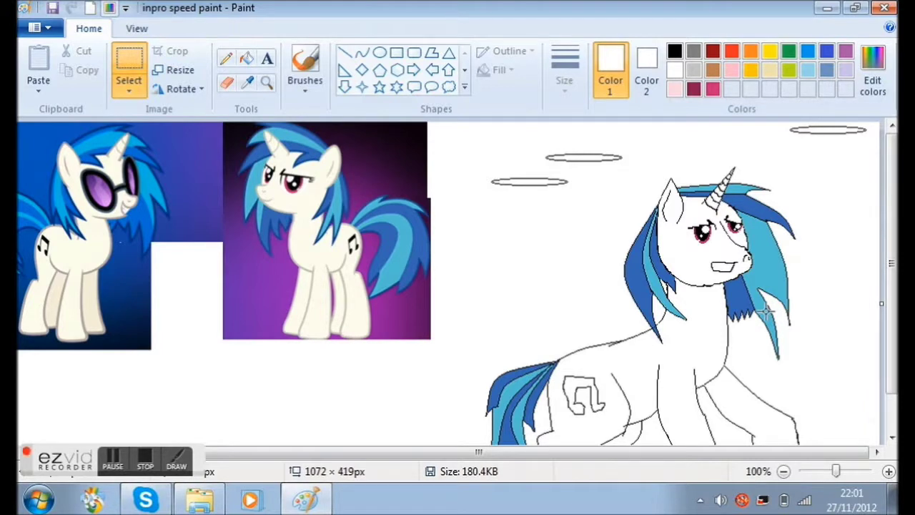
{"action": "scroll", "coordinate": [485, 264], "scroll_direction": "down", "scroll_amount": 2}
{"action": "scroll", "coordinate": [484, 264], "scroll_direction": "up", "scroll_amount": 2}
{"action": "left_click_drag", "start_coordinate": [527, 452], "coordinate": [516, 441]}
{"action": "left_click_drag", "start_coordinate": [520, 441], "coordinate": [718, 441]}
{"action": "left_click", "coordinate": [182, 88]}
{"action": "left_click", "coordinate": [209, 186]}
Delete the three thin ellipse outlines above the pony
{"action": "left_click_drag", "start_coordinate": [514, 451], "coordinate": [457, 451]}
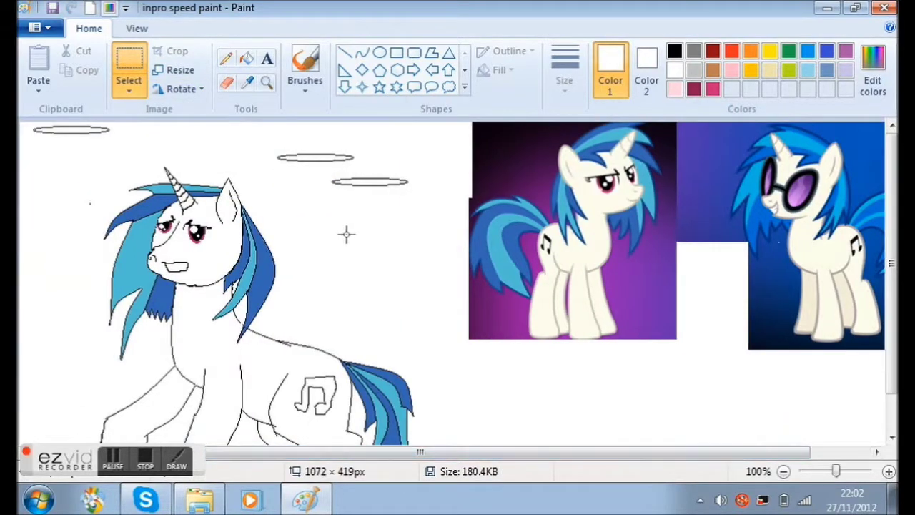
{"action": "scroll", "coordinate": [346, 233], "scroll_direction": "down", "scroll_amount": 1}
{"action": "scroll", "coordinate": [323, 243], "scroll_direction": "up", "scroll_amount": 1}
{"action": "scroll", "coordinate": [317, 243], "scroll_direction": "down", "scroll_amount": 1}
{"action": "scroll", "coordinate": [313, 245], "scroll_direction": "up", "scroll_amount": 1}
{"action": "left_click_drag", "start_coordinate": [452, 208], "coordinate": [448, 209]}
{"action": "key", "text": "Delete"}
{"action": "left_click_drag", "start_coordinate": [24, 123], "coordinate": [131, 145]}
{"action": "key", "text": "Delete"}
Draw a wide, flat black ellipse in the empty space above the pony's back as a record disc
{"action": "left_click", "coordinate": [380, 54]}
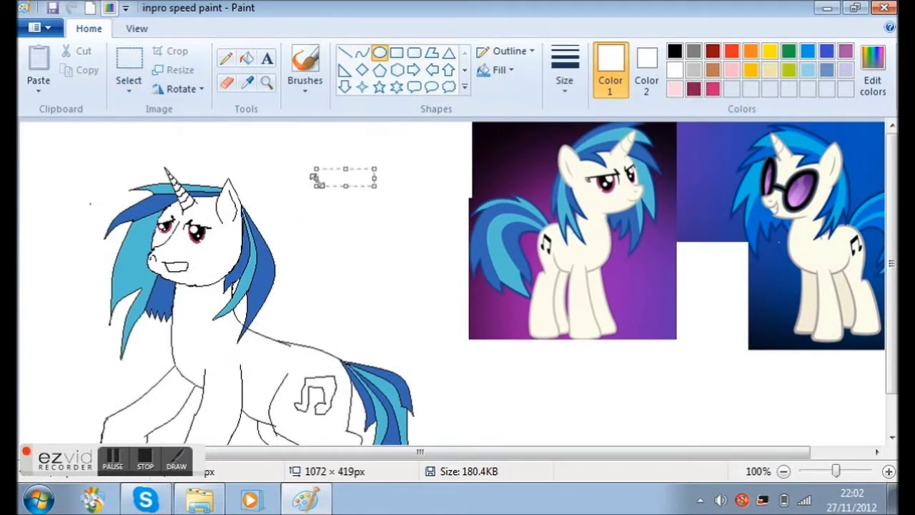
{"action": "left_click", "coordinate": [674, 51]}
{"action": "mouse_move", "coordinate": [281, 167]}
{"action": "left_mouse_down"}
{"action": "mouse_move", "coordinate": [417, 190]}
{"action": "mouse_move", "coordinate": [403, 198]}
{"action": "mouse_move", "coordinate": [393, 166]}
{"action": "left_mouse_up"}
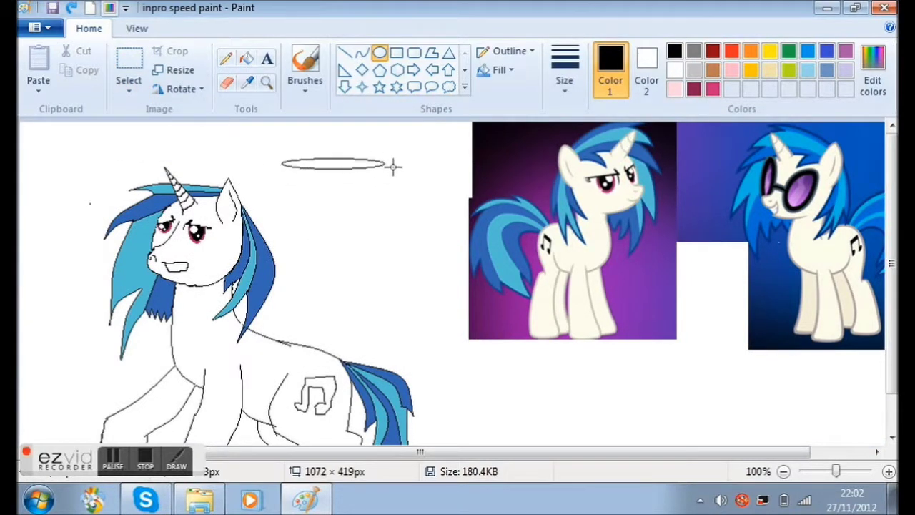
{"action": "left_click", "coordinate": [341, 195]}
Draw a smaller red ellipse in the middle of the disc and fill it with red as the label
{"action": "scroll", "coordinate": [422, 173], "scroll_direction": "up", "scroll_amount": 4}
{"action": "left_click", "coordinate": [877, 453]}
{"action": "left_click", "coordinate": [516, 436]}
{"action": "key", "text": "ctrl+z"}
{"action": "left_click_drag", "start_coordinate": [512, 454], "coordinate": [308, 457]}
{"action": "left_click_drag", "start_coordinate": [454, 337], "coordinate": [621, 321]}
{"action": "left_click", "coordinate": [750, 52]}
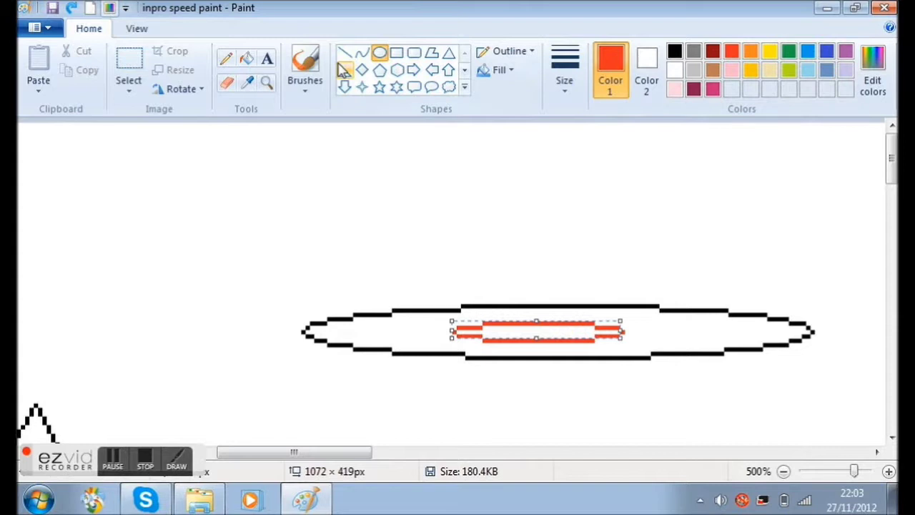
{"action": "left_click", "coordinate": [246, 58]}
{"action": "left_click", "coordinate": [548, 333]}
Draw a small black ellipse in the centre of the red label and fill the disc around the label black
{"action": "left_click", "coordinate": [674, 51]}
{"action": "left_click", "coordinate": [379, 54]}
{"action": "left_click_drag", "start_coordinate": [516, 329], "coordinate": [564, 339]}
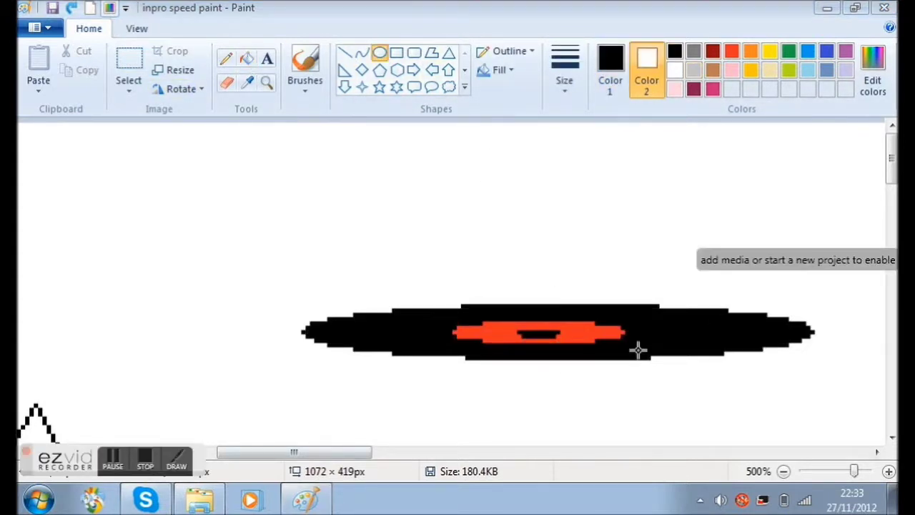
Draw a white elliptical ring around the record's red label, undoing the larger outer rings tried around it
{"action": "left_click", "coordinate": [71, 7]}
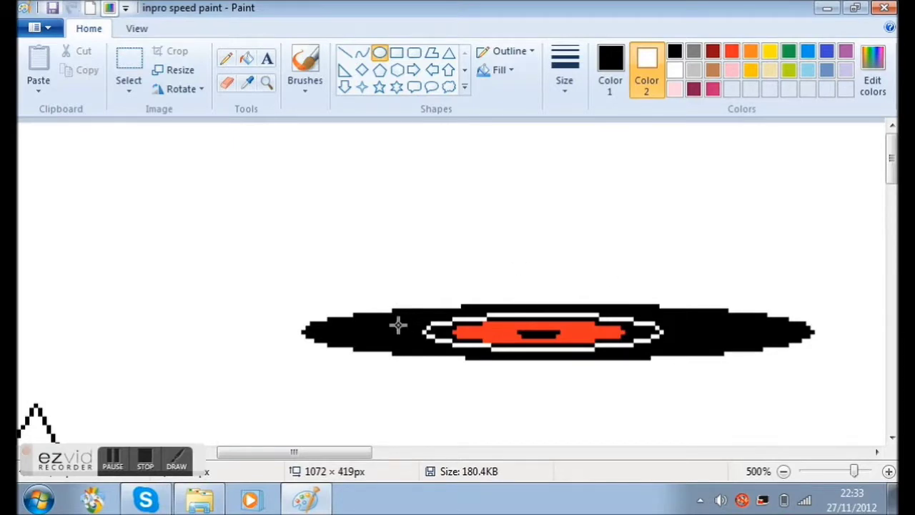
{"action": "left_click_drag", "start_coordinate": [529, 315], "coordinate": [470, 241]}
{"action": "key", "text": "ctrl+z"}
{"action": "left_click_drag", "start_coordinate": [393, 311], "coordinate": [697, 363]}
{"action": "key", "text": "ctrl+z"}
Draw a second, larger white elliptical ring around the first and adjust it to 81 × 13 px
{"action": "scroll", "coordinate": [679, 329], "scroll_direction": "down", "scroll_amount": 5}
{"action": "scroll", "coordinate": [308, 168], "scroll_direction": "up", "scroll_amount": 5}
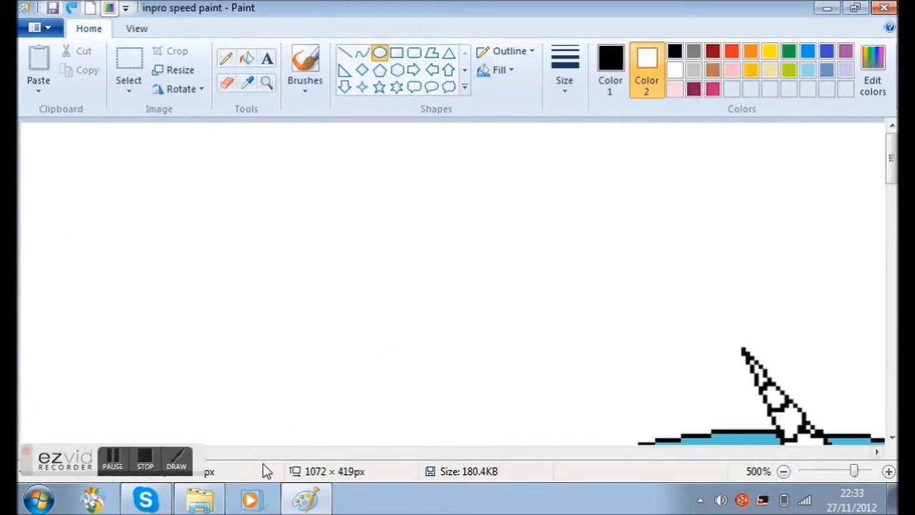
{"action": "left_click_drag", "start_coordinate": [131, 453], "coordinate": [331, 454]}
{"action": "left_click_drag", "start_coordinate": [284, 317], "coordinate": [487, 296]}
{"action": "key", "text": "ctrl+z"}
{"action": "mouse_move", "coordinate": [296, 321]}
{"action": "left_mouse_down"}
{"action": "mouse_move", "coordinate": [643, 364]}
{"action": "mouse_move", "coordinate": [608, 361]}
{"action": "left_mouse_up"}
{"action": "left_click_drag", "start_coordinate": [452, 315], "coordinate": [645, 362]}
{"action": "left_click_drag", "start_coordinate": [451, 337], "coordinate": [301, 340]}
{"action": "mouse_move", "coordinate": [478, 345]}
{"action": "left_mouse_down"}
{"action": "mouse_move", "coordinate": [459, 343]}
{"action": "mouse_move", "coordinate": [473, 351]}
{"action": "left_mouse_up"}
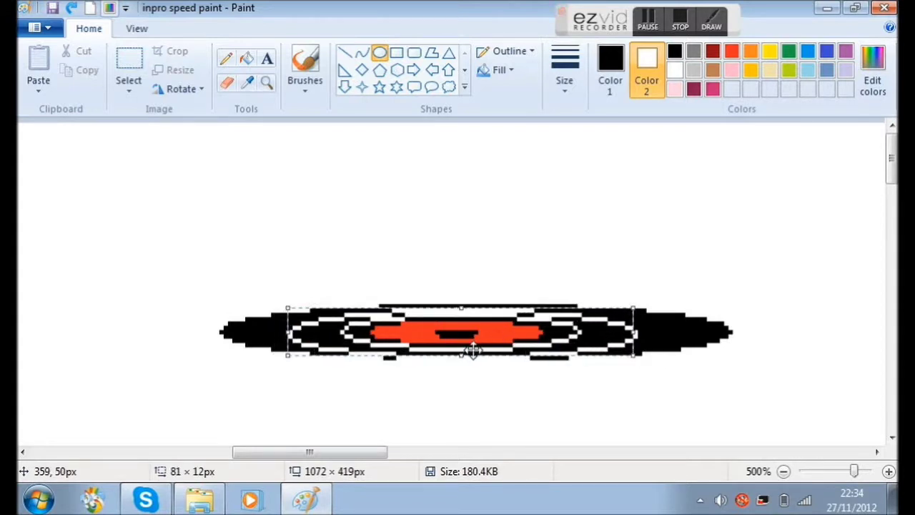
{"action": "left_click_drag", "start_coordinate": [470, 312], "coordinate": [465, 311]}
{"action": "mouse_move", "coordinate": [462, 363]}
{"action": "left_mouse_down"}
{"action": "mouse_move", "coordinate": [462, 378]}
{"action": "mouse_move", "coordinate": [466, 364]}
{"action": "left_mouse_up"}
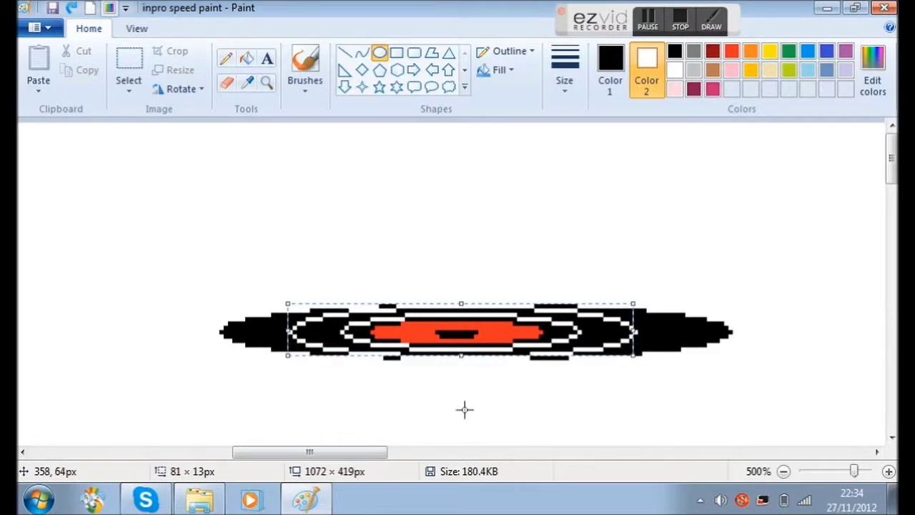
{"action": "left_click", "coordinate": [465, 372]}
Copy the finished record and paste several copies around the space above the pony's head and back
{"action": "scroll", "coordinate": [458, 384], "scroll_direction": "up", "scroll_amount": 1}
{"action": "scroll", "coordinate": [458, 385], "scroll_direction": "down", "scroll_amount": 6}
{"action": "scroll", "coordinate": [329, 148], "scroll_direction": "up", "scroll_amount": 1}
{"action": "left_click", "coordinate": [128, 72]}
{"action": "left_click_drag", "start_coordinate": [265, 150], "coordinate": [407, 184]}
{"action": "key", "text": "ctrl+c"}
{"action": "key", "text": "ctrl+v"}
{"action": "left_click_drag", "start_coordinate": [74, 143], "coordinate": [309, 206]}
{"action": "key", "text": "ctrl+v"}
{"action": "left_click_drag", "start_coordinate": [119, 149], "coordinate": [371, 239]}
{"action": "key", "text": "ctrl+v"}
{"action": "key", "text": "ctrl+v"}
{"action": "left_click", "coordinate": [288, 221]}
Set the secondary color to yellow and fill the leftmost record's red label with it
{"action": "scroll", "coordinate": [288, 221], "scroll_direction": "up", "scroll_amount": 3}
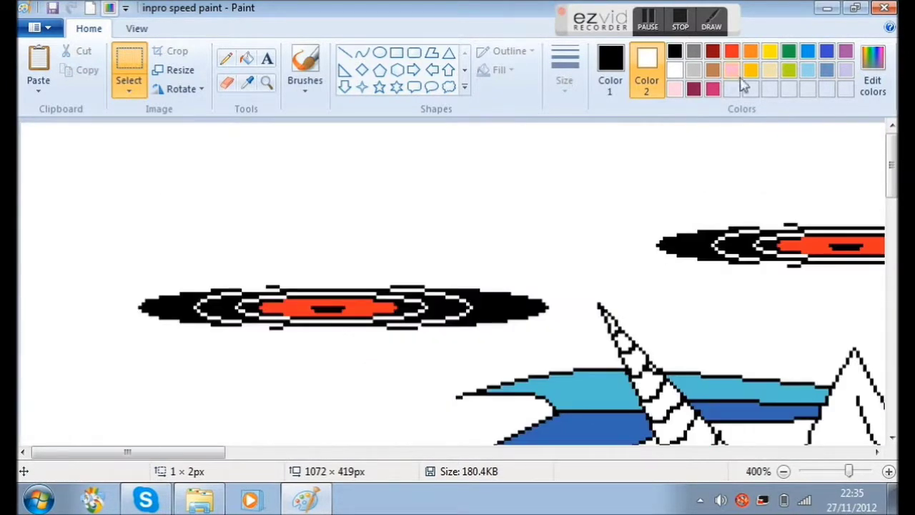
{"action": "left_click", "coordinate": [770, 52]}
{"action": "left_click", "coordinate": [246, 58]}
{"action": "right_click", "coordinate": [294, 306]}
{"action": "left_click_drag", "start_coordinate": [159, 452], "coordinate": [323, 452]}
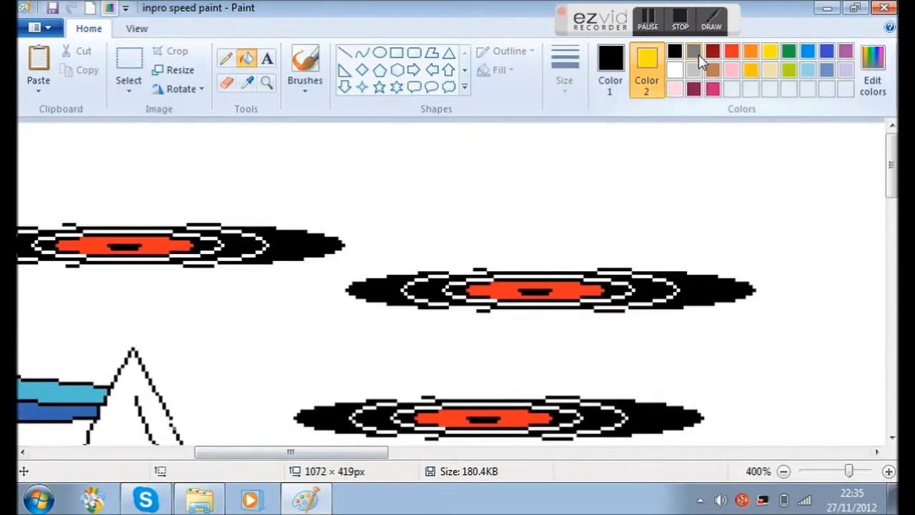
Fill the red labels of three records with orange, purple and light blue respectively
{"action": "left_click", "coordinate": [752, 53]}
{"action": "right_click", "coordinate": [586, 292]}
{"action": "left_click", "coordinate": [845, 53]}
{"action": "scroll", "coordinate": [521, 265], "scroll_direction": "down", "scroll_amount": 2}
{"action": "right_click", "coordinate": [520, 264]}
{"action": "left_click", "coordinate": [808, 70]}
{"action": "right_click", "coordinate": [609, 400]}
{"action": "scroll", "coordinate": [383, 317], "scroll_direction": "down", "scroll_amount": 3}
{"action": "scroll", "coordinate": [383, 316], "scroll_direction": "up", "scroll_amount": 1}
{"action": "scroll", "coordinate": [340, 285], "scroll_direction": "down", "scroll_amount": 1}
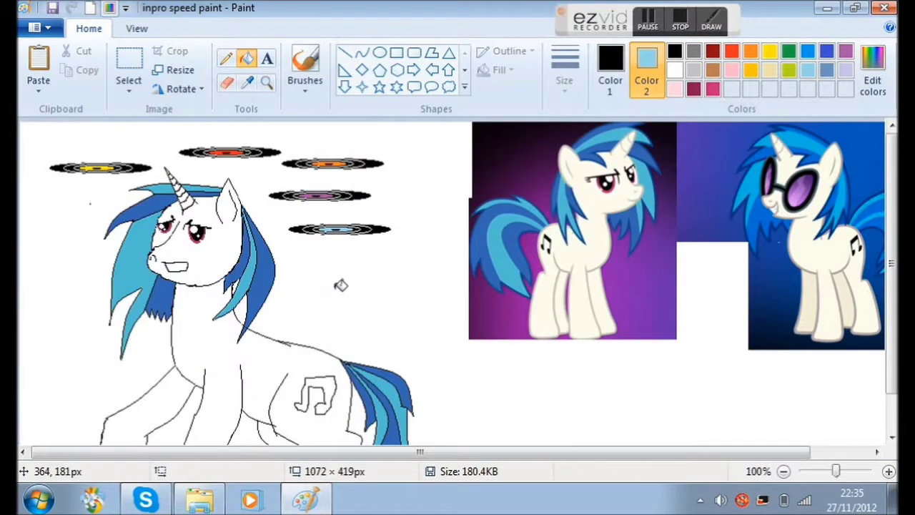
Look through the images in the war pmv folder of the Pictures library and close the window
{"action": "left_click", "coordinate": [200, 499]}
{"action": "left_click", "coordinate": [119, 222]}
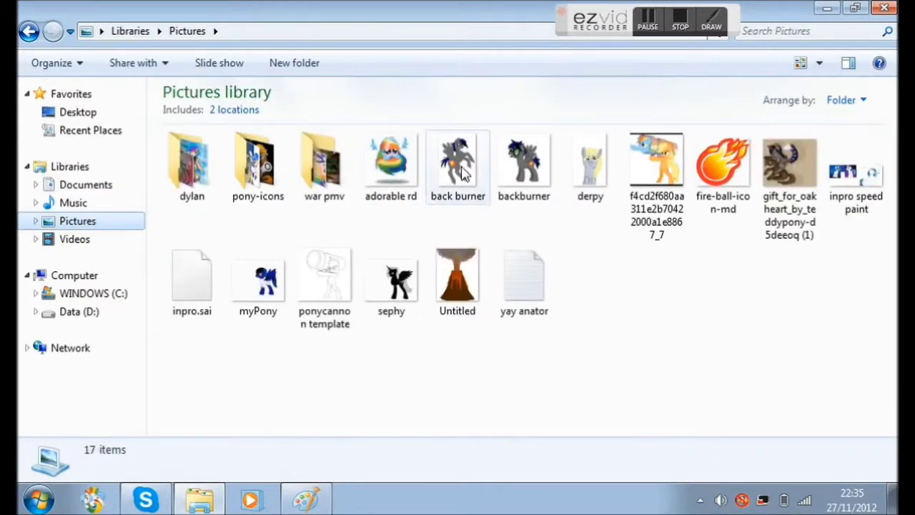
{"action": "left_click", "coordinate": [324, 161]}
{"action": "double_click", "coordinate": [340, 156]}
{"action": "scroll", "coordinate": [500, 272], "scroll_direction": "down", "scroll_amount": 3}
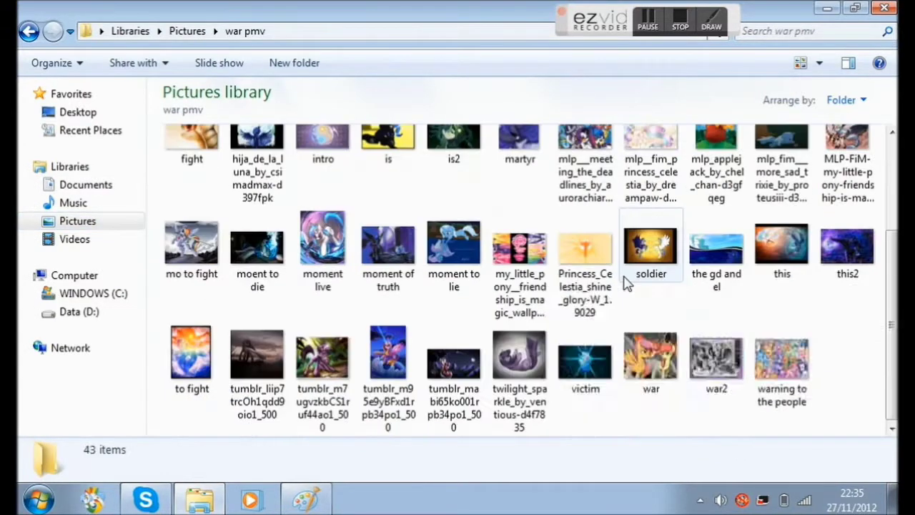
{"action": "double_click", "coordinate": [257, 279]}
{"action": "left_click", "coordinate": [627, 313]}
{"action": "scroll", "coordinate": [659, 257], "scroll_direction": "up", "scroll_amount": 3}
{"action": "scroll", "coordinate": [660, 258], "scroll_direction": "down", "scroll_amount": 3}
{"action": "left_click", "coordinate": [637, 413]}
{"action": "left_click", "coordinate": [885, 8]}
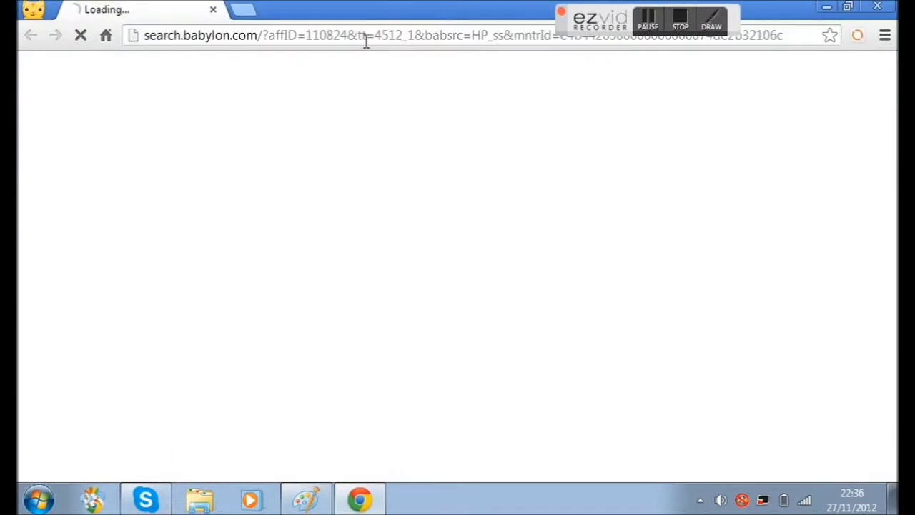
Go to google.com in Chrome and run an image search for "vinyl scratch"
{"action": "key", "text": "ctrl+a"}
{"action": "type", "text": "google.com"}
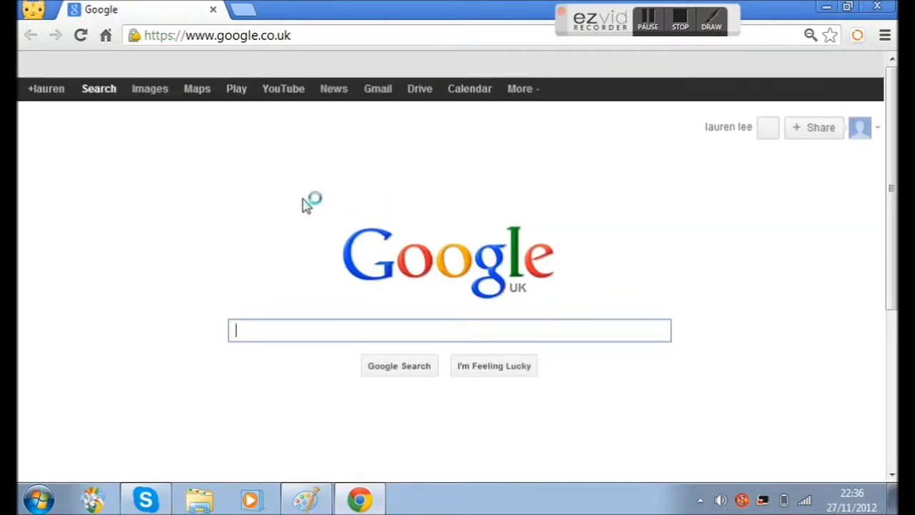
{"action": "left_click", "coordinate": [150, 88]}
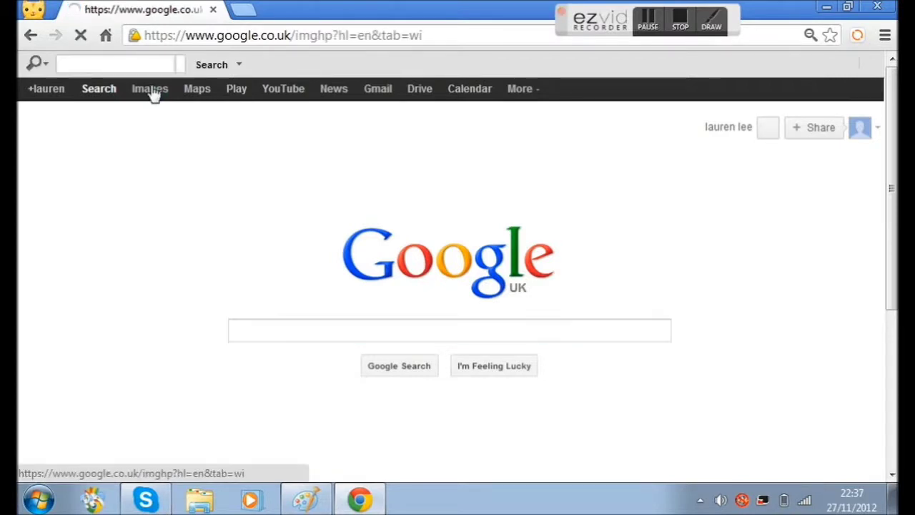
{"action": "type", "text": "vy"}
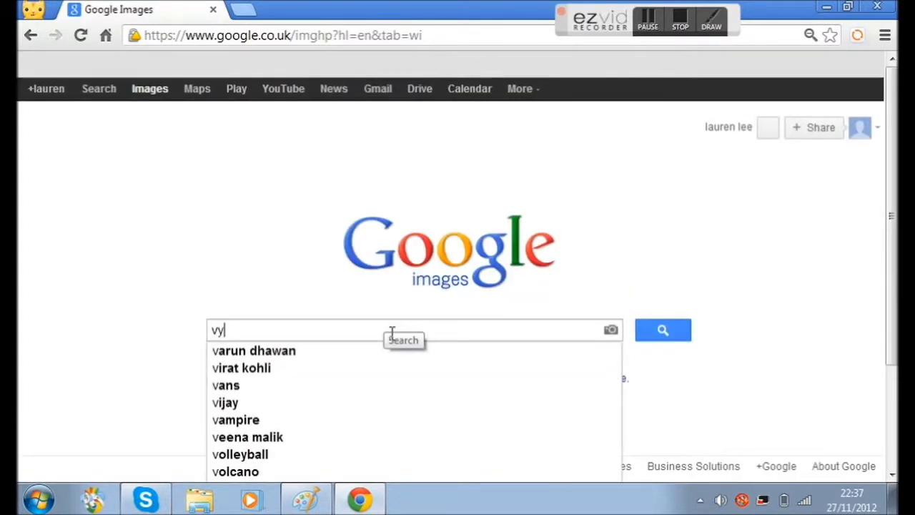
{"action": "key", "text": "BackSpace"}
{"action": "type", "text": "inyl scratch"}
{"action": "key", "text": "Return"}
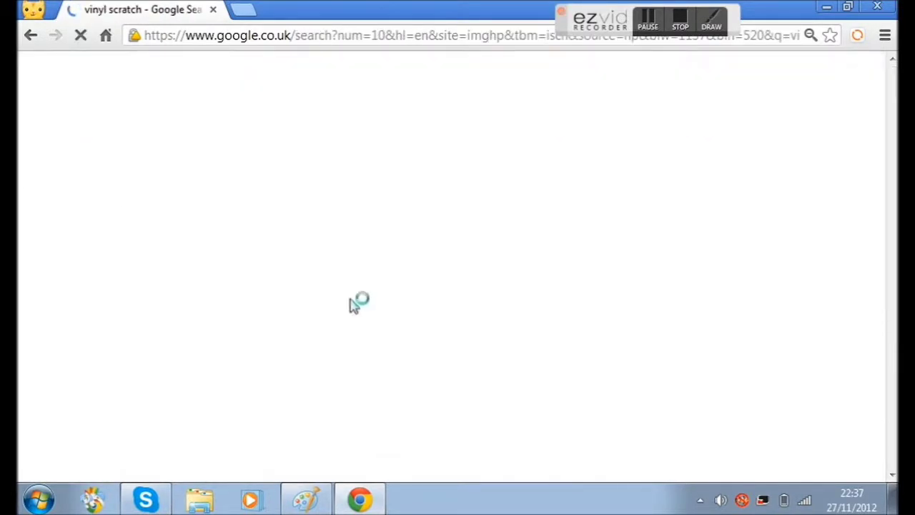
Browse the vinyl scratch image results for further pony reference pictures
{"action": "scroll", "coordinate": [653, 181], "scroll_direction": "down", "scroll_amount": 5}
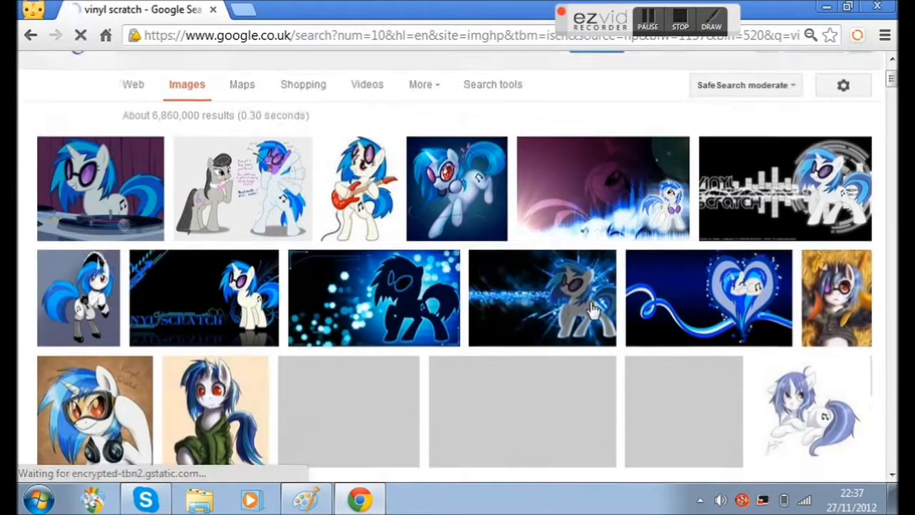
{"action": "scroll", "coordinate": [565, 315], "scroll_direction": "down", "scroll_amount": 5}
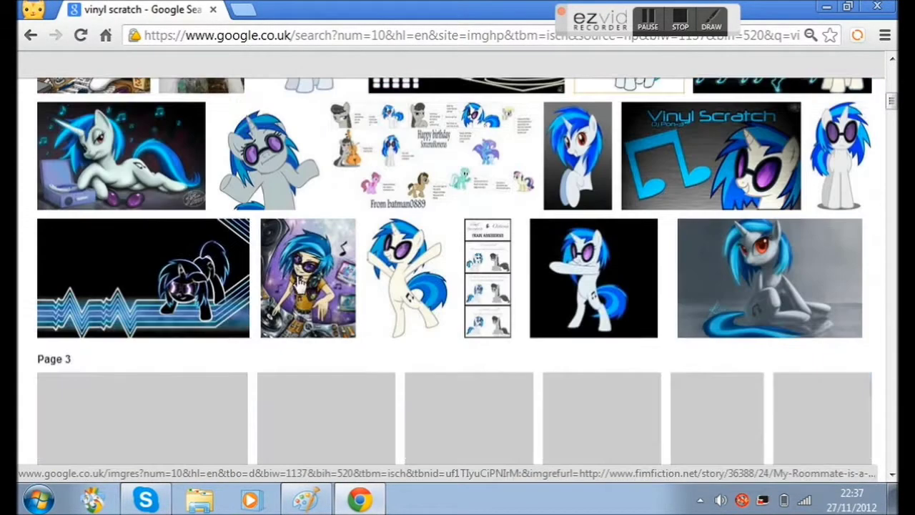
{"action": "scroll", "coordinate": [536, 366], "scroll_direction": "down", "scroll_amount": 4}
{"action": "scroll", "coordinate": [537, 366], "scroll_direction": "down", "scroll_amount": 6}
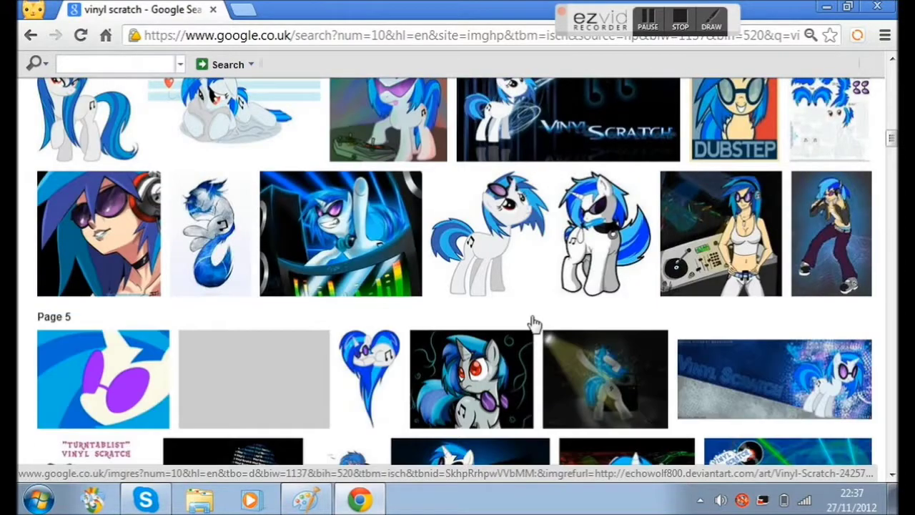
{"action": "scroll", "coordinate": [531, 323], "scroll_direction": "down", "scroll_amount": 4}
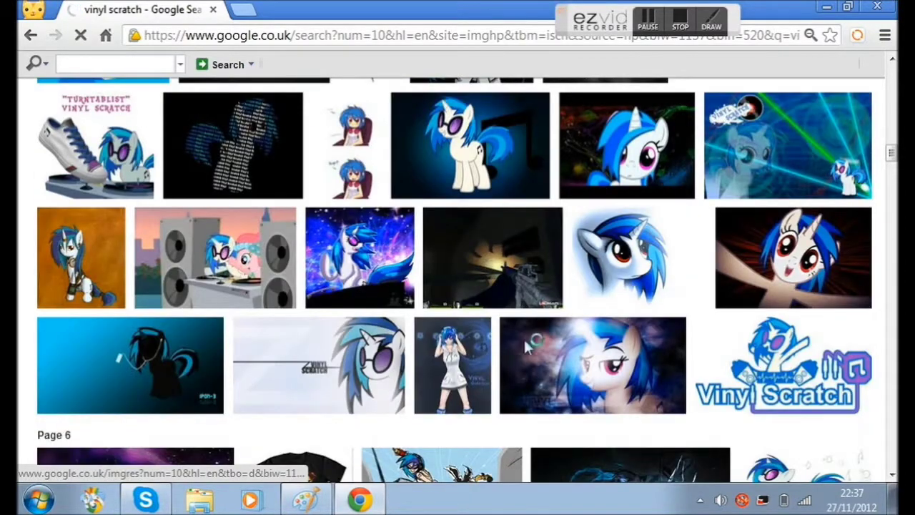
{"action": "scroll", "coordinate": [523, 337], "scroll_direction": "down", "scroll_amount": 13}
{"action": "scroll", "coordinate": [522, 353], "scroll_direction": "down", "scroll_amount": 3}
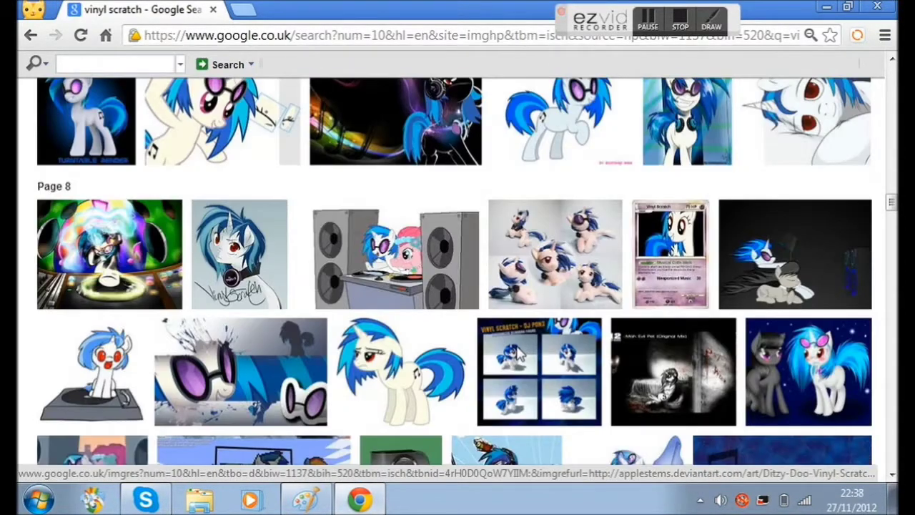
{"action": "scroll", "coordinate": [522, 354], "scroll_direction": "down", "scroll_amount": 18}
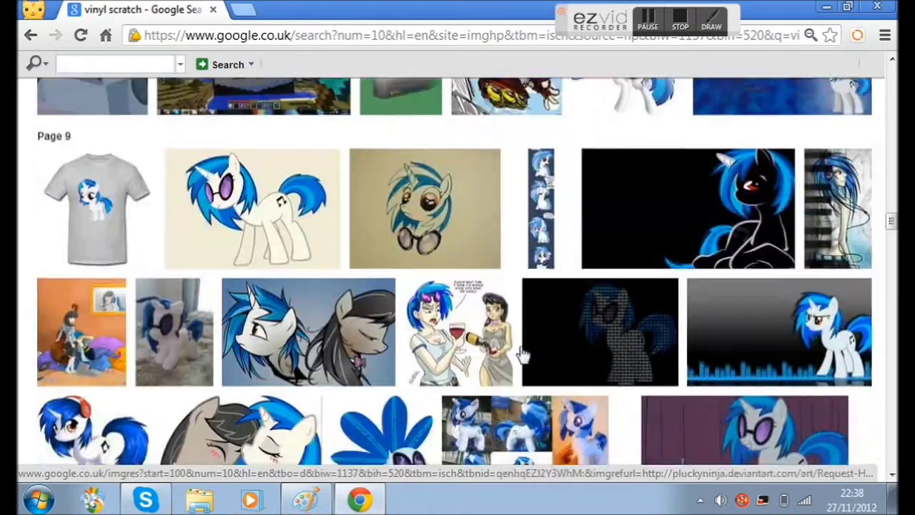
{"action": "scroll", "coordinate": [522, 354], "scroll_direction": "down", "scroll_amount": 5}
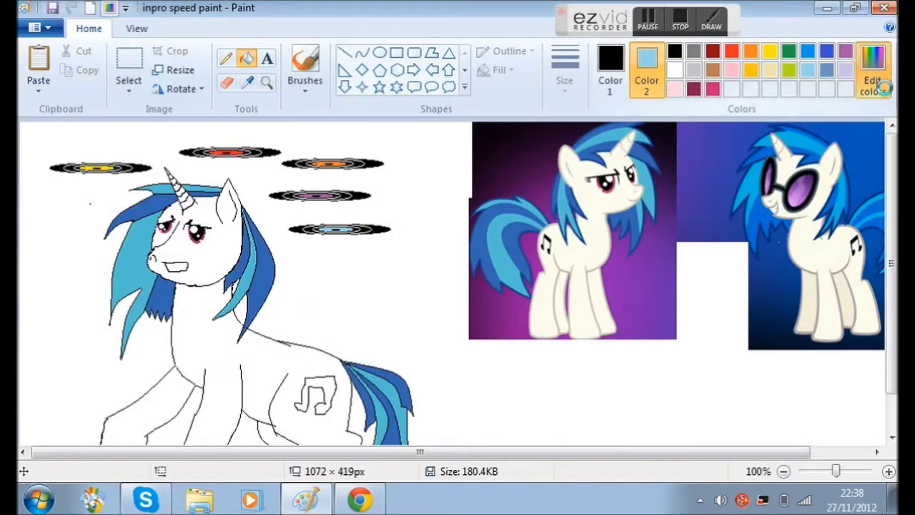
Mix a lighter pale blue as a custom secondary color in the Paint drawing
{"action": "left_click", "coordinate": [873, 84]}
{"action": "left_click_drag", "start_coordinate": [642, 180], "coordinate": [642, 150]}
{"action": "left_click", "coordinate": [296, 362]}
Try a pale blue airbrush stroke around the tip of the unicorn's horn
{"action": "scroll", "coordinate": [226, 246], "scroll_direction": "up", "scroll_amount": 3}
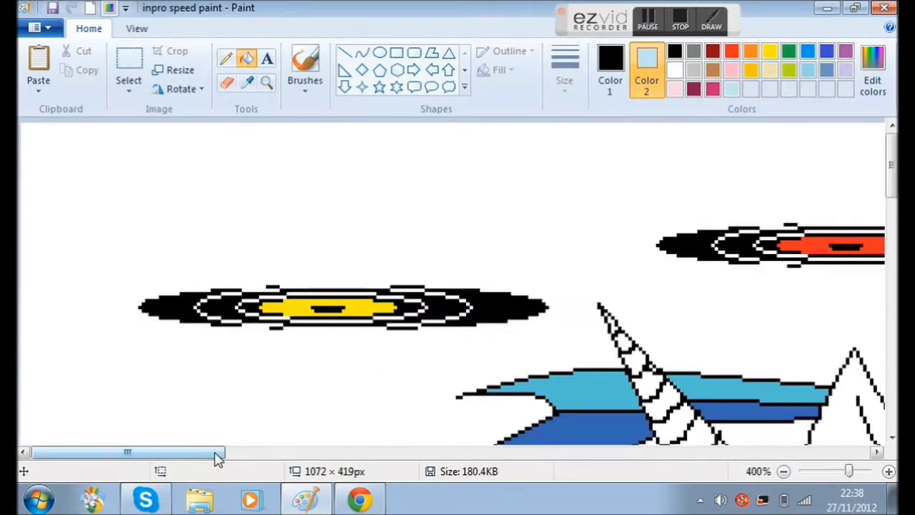
{"action": "left_click_drag", "start_coordinate": [217, 454], "coordinate": [279, 458]}
{"action": "scroll", "coordinate": [512, 217], "scroll_direction": "down", "scroll_amount": 1}
{"action": "left_click", "coordinate": [308, 90]}
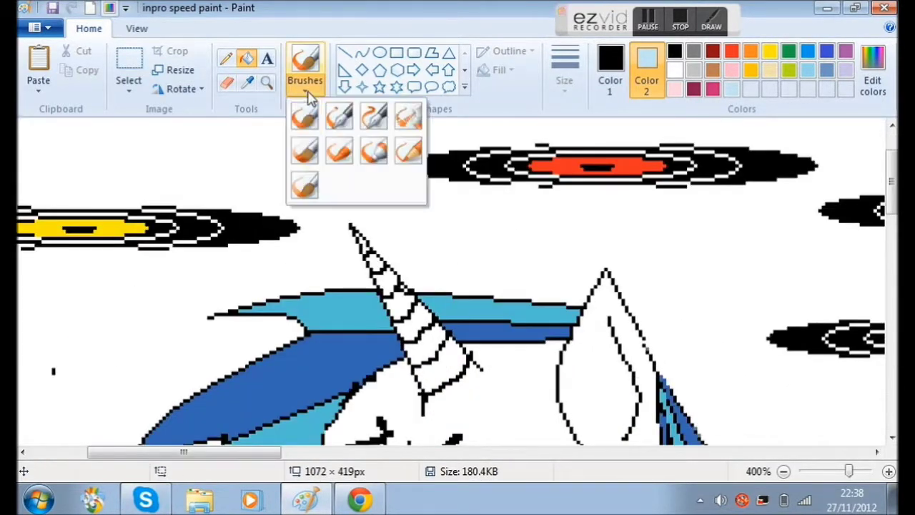
{"action": "left_click", "coordinate": [407, 118]}
{"action": "left_click", "coordinate": [565, 80]}
{"action": "left_click", "coordinate": [593, 212]}
{"action": "mouse_move", "coordinate": [418, 204]}
{"action": "left_mouse_down"}
{"action": "mouse_move", "coordinate": [424, 225]}
{"action": "mouse_move", "coordinate": [339, 283]}
{"action": "left_mouse_up"}
{"action": "key", "text": "ctrl+z"}
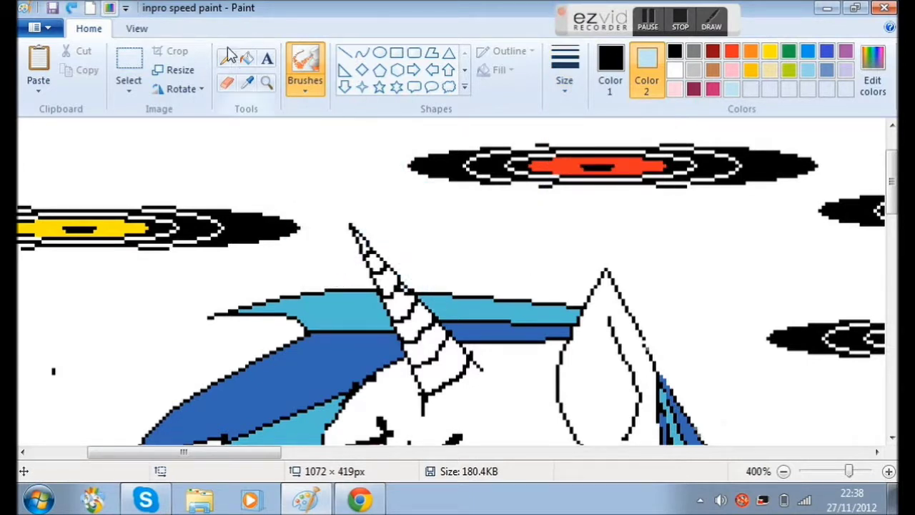
Try different airbrush sizes for the pale blue strokes around the horn
{"action": "left_click", "coordinate": [570, 78]}
{"action": "left_click", "coordinate": [598, 192]}
{"action": "key", "text": "ctrl+z"}
{"action": "left_click_drag", "start_coordinate": [416, 273], "coordinate": [403, 235]}
{"action": "left_click", "coordinate": [565, 71]}
{"action": "left_click", "coordinate": [565, 219]}
{"action": "mouse_move", "coordinate": [445, 278]}
{"action": "left_mouse_down"}
{"action": "mouse_move", "coordinate": [425, 233]}
{"action": "mouse_move", "coordinate": [344, 191]}
{"action": "mouse_move", "coordinate": [365, 216]}
{"action": "mouse_move", "coordinate": [342, 223]}
{"action": "left_mouse_up"}
{"action": "key", "text": "ctrl+z"}
{"action": "key", "text": "ctrl+z"}
Paint a curved pale blue glow around the horn's tip with the standard brush
{"action": "left_click", "coordinate": [305, 89]}
{"action": "left_click", "coordinate": [302, 117]}
{"action": "left_click", "coordinate": [565, 79]}
{"action": "left_click", "coordinate": [578, 119]}
{"action": "mouse_move", "coordinate": [428, 258]}
{"action": "left_mouse_down"}
{"action": "mouse_move", "coordinate": [343, 184]}
{"action": "mouse_move", "coordinate": [326, 280]}
{"action": "left_mouse_up"}
Move the yellow-labelled record up and away from the horn and fill the pale blue gap it leaves with white
{"action": "left_click_drag", "start_coordinate": [265, 452], "coordinate": [207, 453]}
{"action": "left_click", "coordinate": [141, 66]}
{"action": "left_click_drag", "start_coordinate": [114, 195], "coordinate": [553, 275]}
{"action": "left_click_drag", "start_coordinate": [448, 240], "coordinate": [372, 201]}
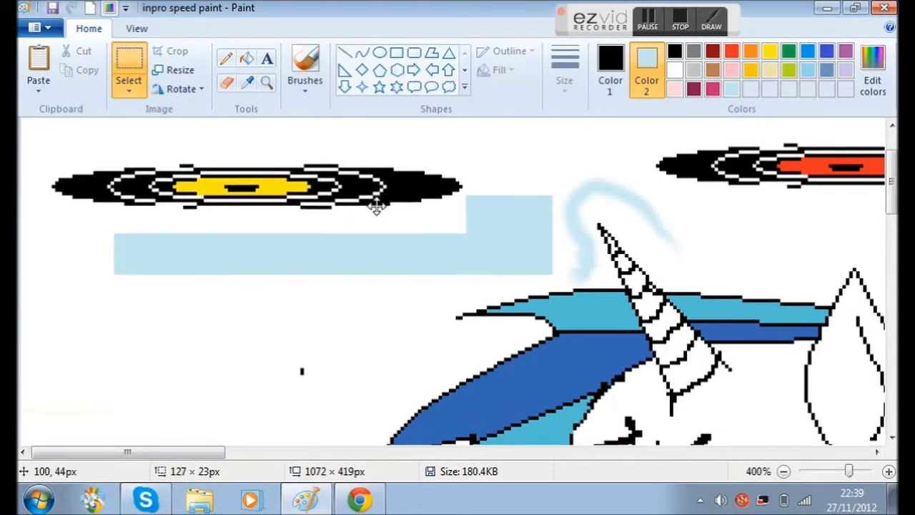
{"action": "left_click", "coordinate": [677, 72]}
{"action": "left_click", "coordinate": [246, 59]}
{"action": "left_click", "coordinate": [360, 261]}
{"action": "right_click", "coordinate": [359, 260]}
Paint pale blue glow outlines around the yellow, red, orange and purple-labelled records with the brush
{"action": "left_click", "coordinate": [731, 89]}
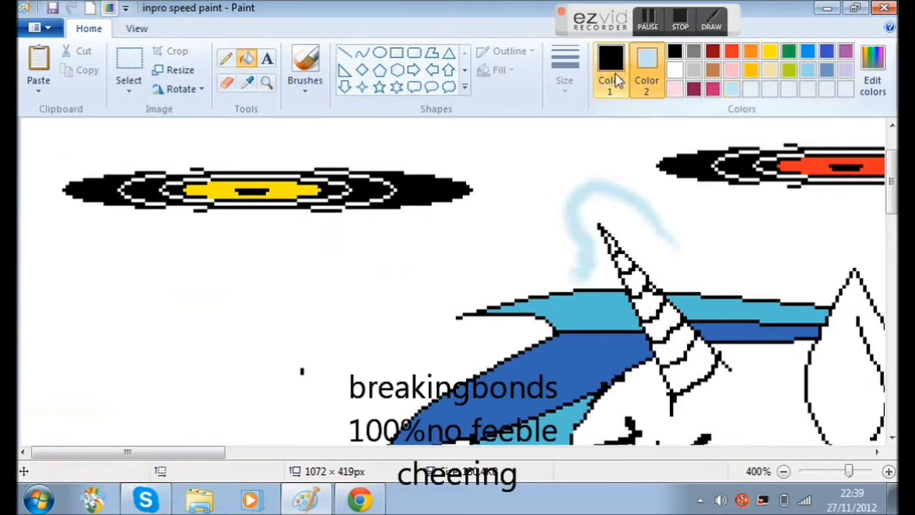
{"action": "left_click", "coordinate": [312, 65]}
{"action": "mouse_move", "coordinate": [275, 149]}
{"action": "left_mouse_down"}
{"action": "mouse_move", "coordinate": [102, 150]}
{"action": "mouse_move", "coordinate": [56, 238]}
{"action": "mouse_move", "coordinate": [200, 270]}
{"action": "mouse_move", "coordinate": [469, 248]}
{"action": "mouse_move", "coordinate": [399, 138]}
{"action": "mouse_move", "coordinate": [247, 149]}
{"action": "left_mouse_up"}
{"action": "left_click_drag", "start_coordinate": [203, 452], "coordinate": [311, 452]}
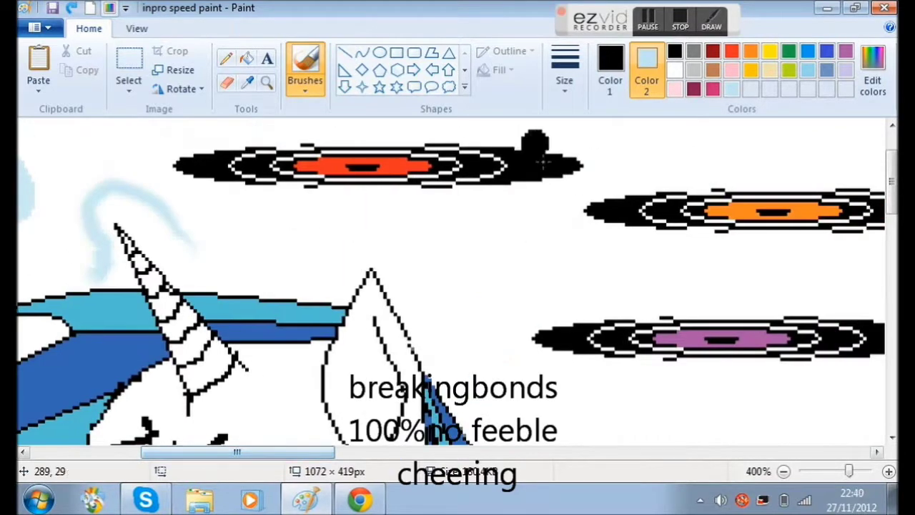
{"action": "mouse_move", "coordinate": [549, 119]}
{"action": "left_mouse_down"}
{"action": "mouse_move", "coordinate": [143, 174]}
{"action": "mouse_move", "coordinate": [548, 229]}
{"action": "mouse_move", "coordinate": [784, 166]}
{"action": "mouse_move", "coordinate": [819, 189]}
{"action": "left_mouse_up"}
{"action": "left_click", "coordinate": [879, 454]}
{"action": "left_click", "coordinate": [878, 453]}
{"action": "mouse_move", "coordinate": [424, 163]}
{"action": "left_mouse_down"}
{"action": "mouse_move", "coordinate": [440, 166]}
{"action": "mouse_move", "coordinate": [236, 280]}
{"action": "mouse_move", "coordinate": [94, 276]}
{"action": "mouse_move", "coordinate": [601, 296]}
{"action": "mouse_move", "coordinate": [65, 298]}
{"action": "left_mouse_up"}
Extend the pale blue glow down both sides of the unicorn's horn
{"action": "left_click_drag", "start_coordinate": [392, 454], "coordinate": [239, 458]}
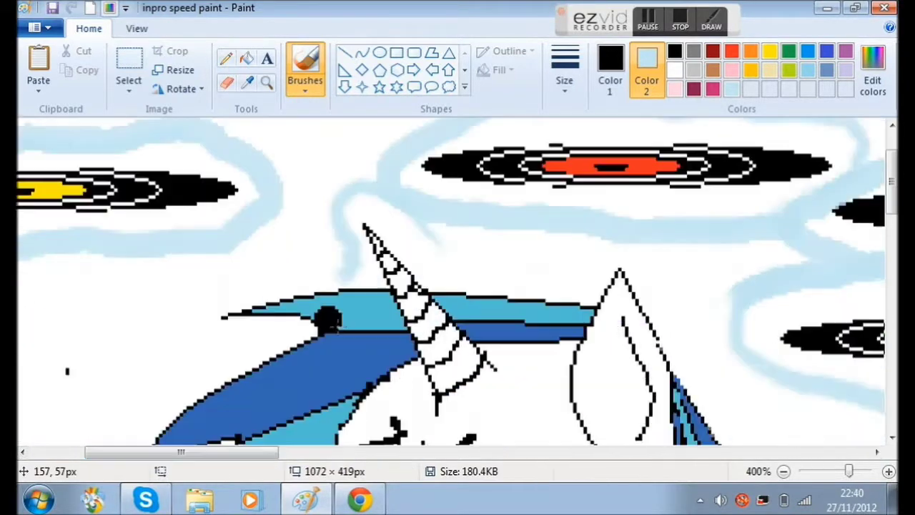
{"action": "mouse_move", "coordinate": [434, 242]}
{"action": "left_mouse_down"}
{"action": "mouse_move", "coordinate": [456, 305]}
{"action": "mouse_move", "coordinate": [502, 345]}
{"action": "left_mouse_up"}
{"action": "left_click_drag", "start_coordinate": [409, 403], "coordinate": [349, 256]}
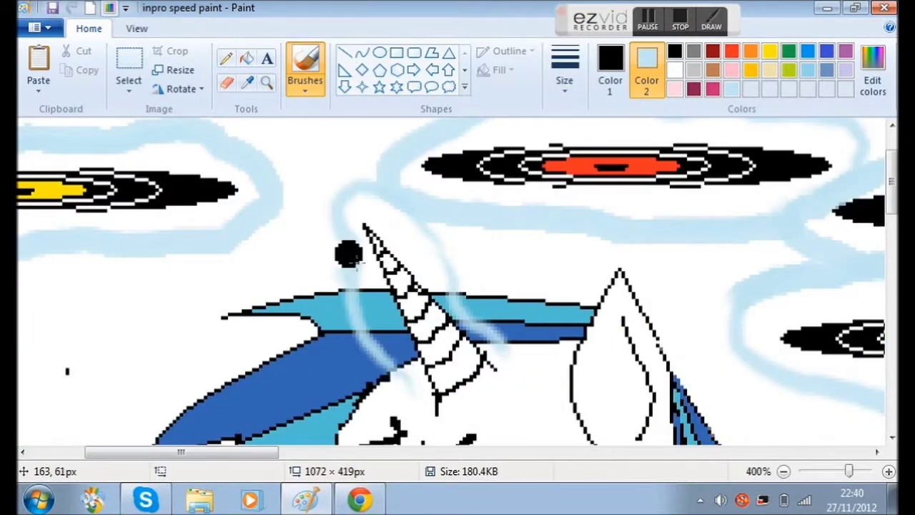
Paint a pale blue glow outline around the lowest record with the light blue label
{"action": "scroll", "coordinate": [758, 196], "scroll_direction": "down", "scroll_amount": 3}
{"action": "scroll", "coordinate": [748, 206], "scroll_direction": "down", "scroll_amount": 3}
{"action": "scroll", "coordinate": [433, 266], "scroll_direction": "up", "scroll_amount": 2}
{"action": "left_click_drag", "start_coordinate": [280, 453], "coordinate": [438, 458]}
{"action": "scroll", "coordinate": [500, 322], "scroll_direction": "down", "scroll_amount": 1}
{"action": "mouse_move", "coordinate": [516, 318]}
{"action": "left_mouse_down"}
{"action": "mouse_move", "coordinate": [644, 354]}
{"action": "mouse_move", "coordinate": [240, 353]}
{"action": "mouse_move", "coordinate": [338, 321]}
{"action": "left_mouse_up"}
{"action": "scroll", "coordinate": [208, 278], "scroll_direction": "down", "scroll_amount": 1}
Add short outer pale blue glow strokes on either side of the horn
{"action": "left_click_drag", "start_coordinate": [286, 453], "coordinate": [183, 454]}
{"action": "scroll", "coordinate": [321, 382], "scroll_direction": "up", "scroll_amount": 2}
{"action": "left_click_drag", "start_coordinate": [296, 373], "coordinate": [247, 218]}
{"action": "left_click_drag", "start_coordinate": [393, 345], "coordinate": [372, 301]}
{"action": "scroll", "coordinate": [358, 306], "scroll_direction": "down", "scroll_amount": 1}
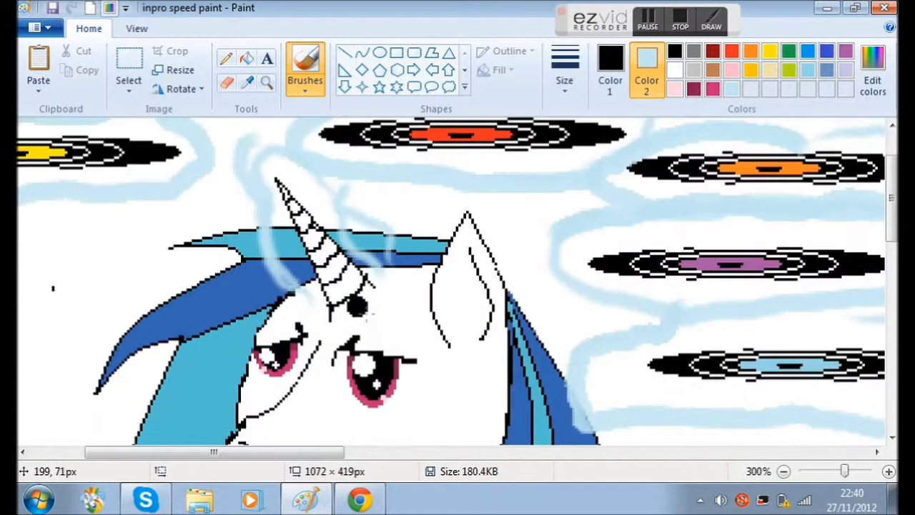
{"action": "scroll", "coordinate": [321, 309], "scroll_direction": "down", "scroll_amount": 2}
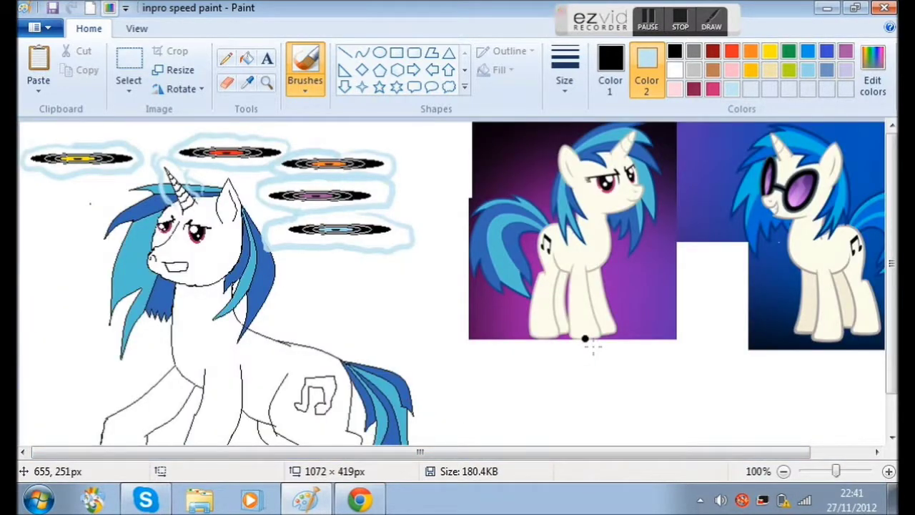
Switch to Skype and send the second contact in today's list the message "what you think"
{"action": "left_click", "coordinate": [146, 499]}
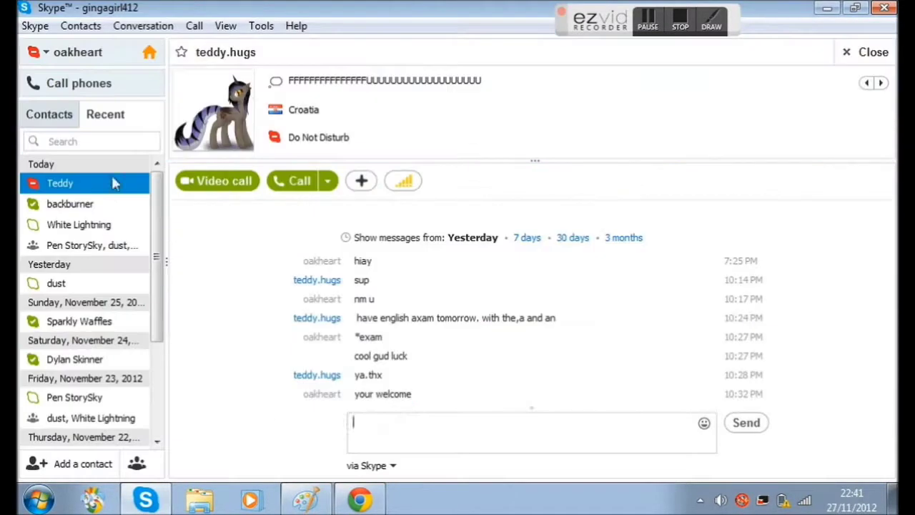
{"action": "left_click", "coordinate": [70, 203]}
{"action": "left_click", "coordinate": [390, 445]}
{"action": "type", "text": "what you think"}
{"action": "key", "text": "Return"}
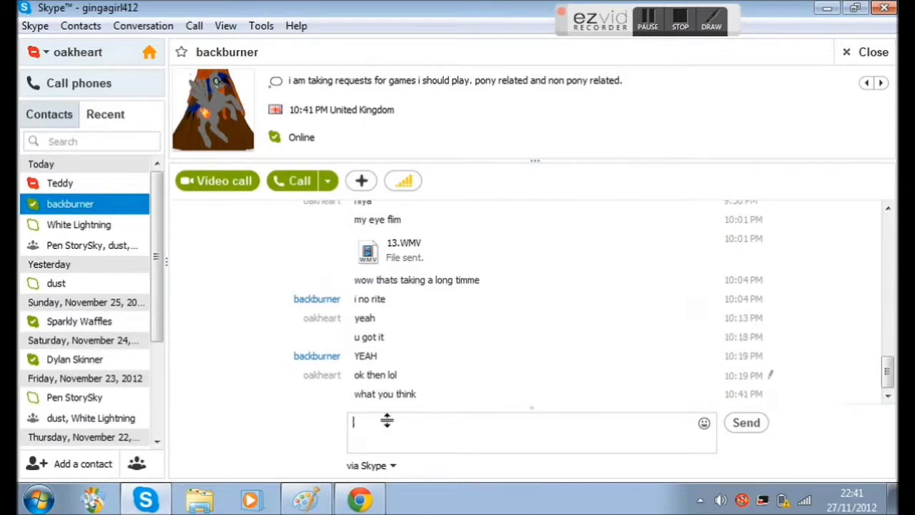
Close the Chrome browser and switch back to the Paint drawing
{"action": "left_click", "coordinate": [360, 499]}
{"action": "left_click", "coordinate": [885, 8]}
{"action": "left_click", "coordinate": [306, 500]}
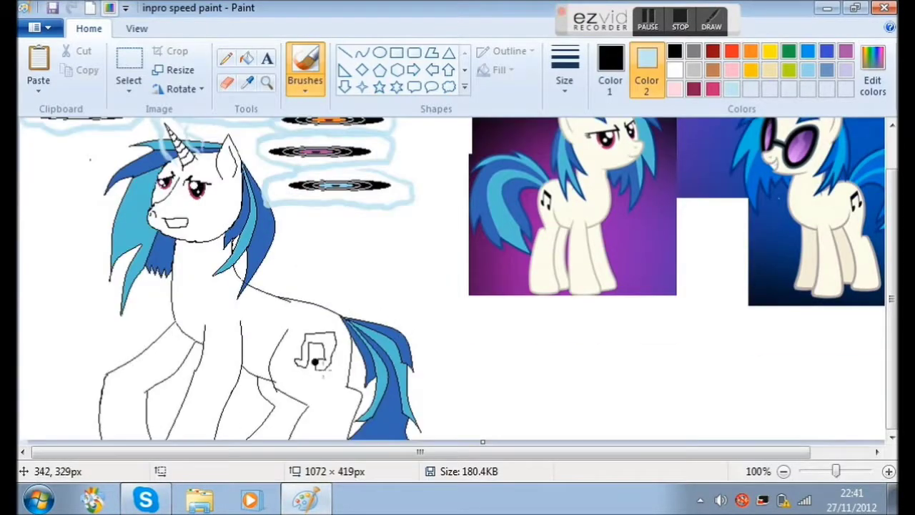
Open Windows Media Player
{"action": "left_click", "coordinate": [889, 471]}
{"action": "left_click", "coordinate": [888, 471]}
{"action": "left_click", "coordinate": [252, 499]}
{"action": "left_click", "coordinate": [679, 84]}
Delete the old music note from the pony's flank and fill the cleared area with white
{"action": "scroll", "coordinate": [388, 391], "scroll_direction": "down", "scroll_amount": 5}
{"action": "left_click_drag", "start_coordinate": [160, 451], "coordinate": [346, 452]}
{"action": "scroll", "coordinate": [389, 390], "scroll_direction": "down", "scroll_amount": 2}
{"action": "left_click", "coordinate": [128, 68]}
{"action": "left_click_drag", "start_coordinate": [236, 189], "coordinate": [374, 334]}
{"action": "key", "text": "Delete"}
{"action": "left_click", "coordinate": [675, 69]}
{"action": "left_click", "coordinate": [247, 58]}
{"action": "left_click", "coordinate": [327, 287]}
{"action": "right_click", "coordinate": [323, 294]}
Set the primary color to red and choose the Pencil tool
{"action": "left_click", "coordinate": [610, 68]}
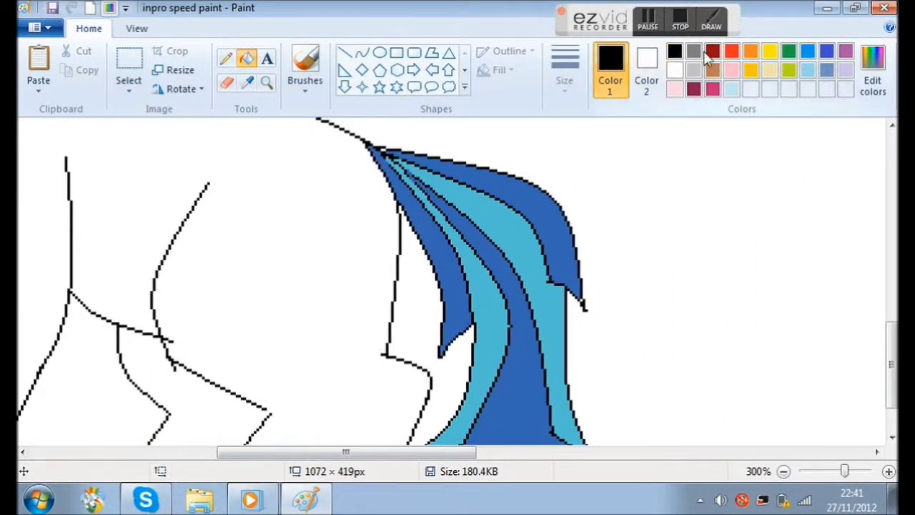
{"action": "left_click", "coordinate": [731, 51]}
{"action": "left_click", "coordinate": [225, 59]}
Try sketching a red double music note on the pony's flank with the pencil
{"action": "mouse_move", "coordinate": [237, 197]}
{"action": "left_mouse_down"}
{"action": "mouse_move", "coordinate": [257, 200]}
{"action": "mouse_move", "coordinate": [322, 325]}
{"action": "mouse_move", "coordinate": [317, 231]}
{"action": "mouse_move", "coordinate": [257, 306]}
{"action": "mouse_move", "coordinate": [236, 204]}
{"action": "left_mouse_up"}
{"action": "scroll", "coordinate": [374, 255], "scroll_direction": "down", "scroll_amount": 3}
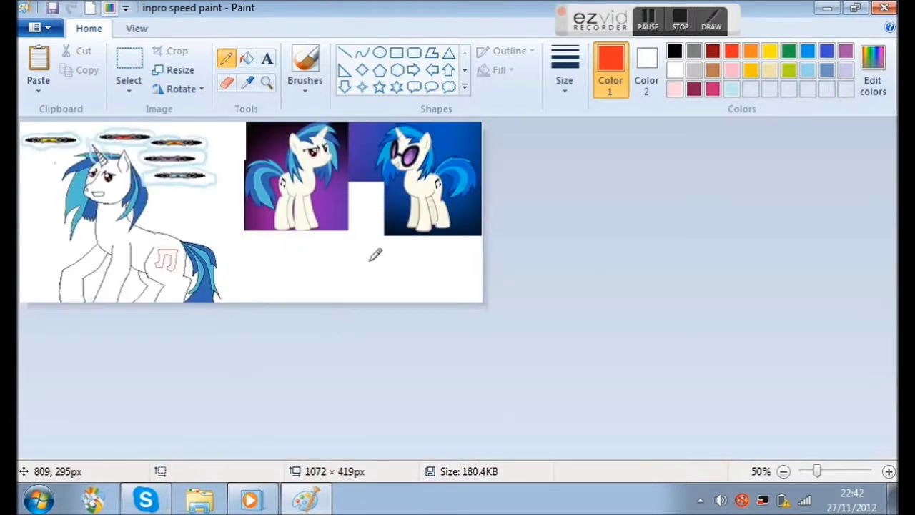
{"action": "scroll", "coordinate": [374, 255], "scroll_direction": "up", "scroll_amount": 1}
{"action": "key", "text": "ctrl+z"}
Copy the music-note cutie mark from the purple-background reference pony and paste it into the drawing as a guide
{"action": "left_click", "coordinate": [129, 63]}
{"action": "left_click_drag", "start_coordinate": [539, 225], "coordinate": [558, 259]}
{"action": "right_click", "coordinate": [549, 242]}
{"action": "left_click", "coordinate": [583, 274]}
{"action": "key", "text": "ctrl+v"}
{"action": "mouse_move", "coordinate": [29, 138]}
{"action": "left_mouse_down"}
{"action": "mouse_move", "coordinate": [308, 392]}
{"action": "mouse_move", "coordinate": [356, 320]}
{"action": "left_mouse_up"}
{"action": "scroll", "coordinate": [356, 320], "scroll_direction": "up", "scroll_amount": 3}
{"action": "left_click_drag", "start_coordinate": [214, 454], "coordinate": [378, 465]}
{"action": "scroll", "coordinate": [402, 384], "scroll_direction": "down", "scroll_amount": 1}
{"action": "scroll", "coordinate": [621, 138], "scroll_direction": "up", "scroll_amount": 2}
Move the pasted 23 × 41 px cutie-mark snippet onto the pony's body just in front of the flank line
{"action": "left_click_drag", "start_coordinate": [613, 133], "coordinate": [730, 312]}
{"action": "left_click_drag", "start_coordinate": [707, 220], "coordinate": [645, 238]}
{"action": "left_click", "coordinate": [500, 217]}
{"action": "left_click_drag", "start_coordinate": [570, 165], "coordinate": [650, 305]}
{"action": "left_click_drag", "start_coordinate": [624, 241], "coordinate": [322, 368]}
{"action": "scroll", "coordinate": [326, 363], "scroll_direction": "down", "scroll_amount": 3}
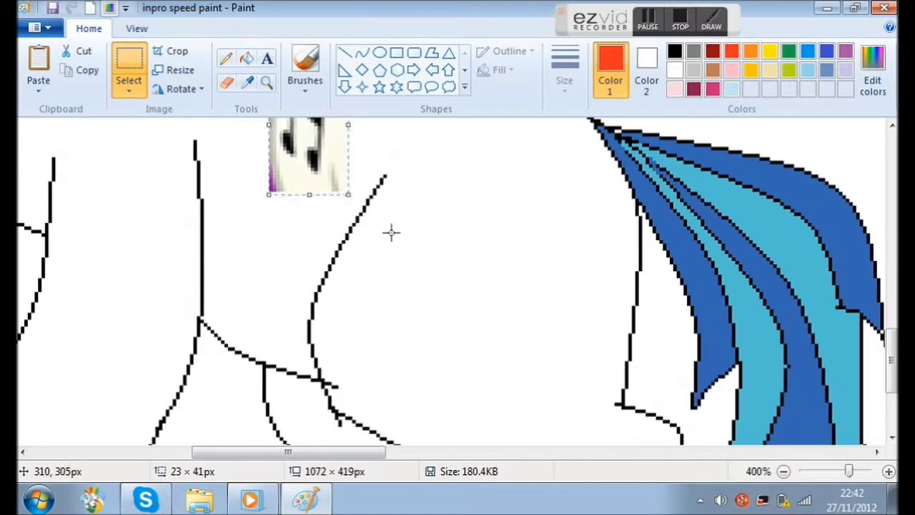
{"action": "left_click_drag", "start_coordinate": [311, 156], "coordinate": [274, 256]}
{"action": "left_click", "coordinate": [500, 266]}
Sketch the outline of a red double music note on the pony's flank with the pencil
{"action": "left_click", "coordinate": [231, 65]}
{"action": "mouse_move", "coordinate": [437, 201]}
{"action": "left_mouse_down"}
{"action": "mouse_move", "coordinate": [529, 207]}
{"action": "mouse_move", "coordinate": [512, 277]}
{"action": "mouse_move", "coordinate": [479, 321]}
{"action": "mouse_move", "coordinate": [476, 295]}
{"action": "mouse_move", "coordinate": [502, 268]}
{"action": "mouse_move", "coordinate": [500, 236]}
{"action": "mouse_move", "coordinate": [451, 235]}
{"action": "mouse_move", "coordinate": [424, 294]}
{"action": "mouse_move", "coordinate": [372, 290]}
{"action": "left_mouse_up"}
{"action": "mouse_move", "coordinate": [420, 211]}
{"action": "left_mouse_down"}
{"action": "mouse_move", "coordinate": [407, 269]}
{"action": "mouse_move", "coordinate": [373, 283]}
{"action": "left_mouse_up"}
Outline a red double music note on the pony's flank with the Curve tool and start tracing its beam in black
{"action": "left_click", "coordinate": [363, 53]}
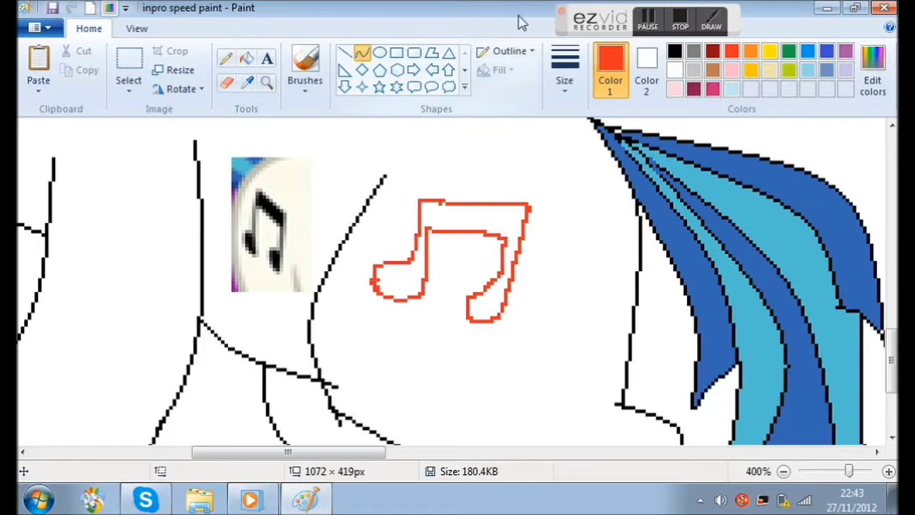
{"action": "left_click", "coordinate": [675, 51]}
{"action": "left_click_drag", "start_coordinate": [419, 202], "coordinate": [516, 202]}
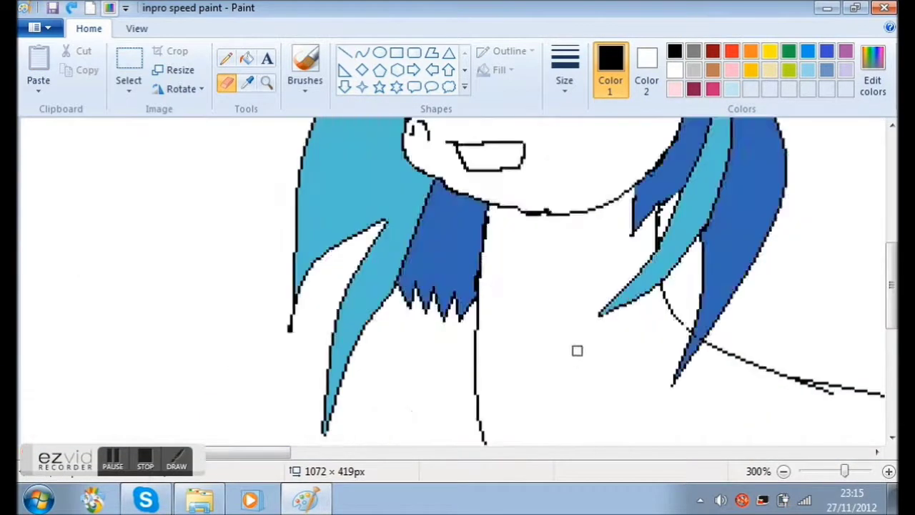
Redo the whole series of undone drawing edits
{"action": "key", "text": "ctrl+y"}
{"action": "key", "text": "ctrl+y"}
{"action": "key", "text": "ctrl+y"}
{"action": "key", "text": "ctrl+y"}
{"action": "key", "text": "ctrl+y"}
{"action": "key", "text": "ctrl+y"}
{"action": "key", "text": "ctrl+y"}
{"action": "key", "text": "ctrl+y"}
{"action": "key", "text": "ctrl+y"}
{"action": "key", "text": "ctrl+y"}
{"action": "key", "text": "ctrl+y"}
{"action": "key", "text": "ctrl+y"}
{"action": "key", "text": "ctrl+y"}
{"action": "key", "text": "ctrl+y"}
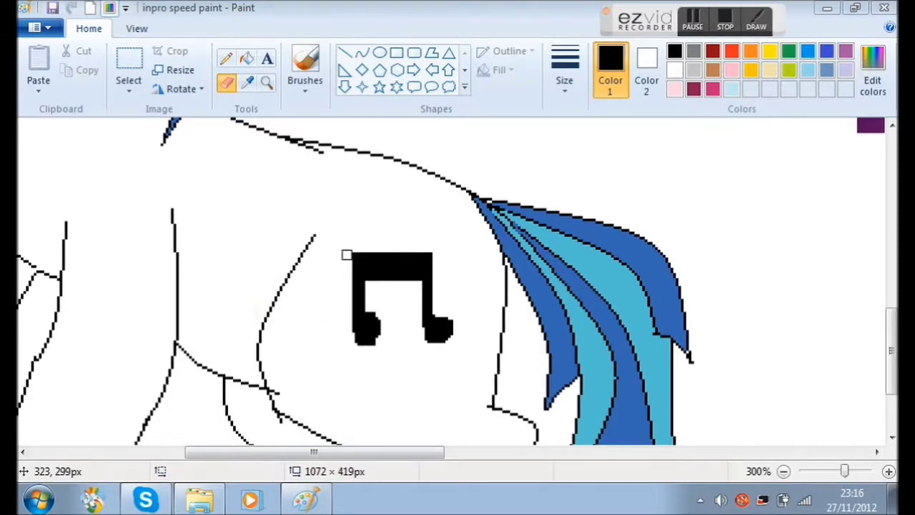
Erase the pony's grinning mouth and the lower end of the nostril
{"action": "scroll", "coordinate": [336, 260], "scroll_direction": "down", "scroll_amount": 2}
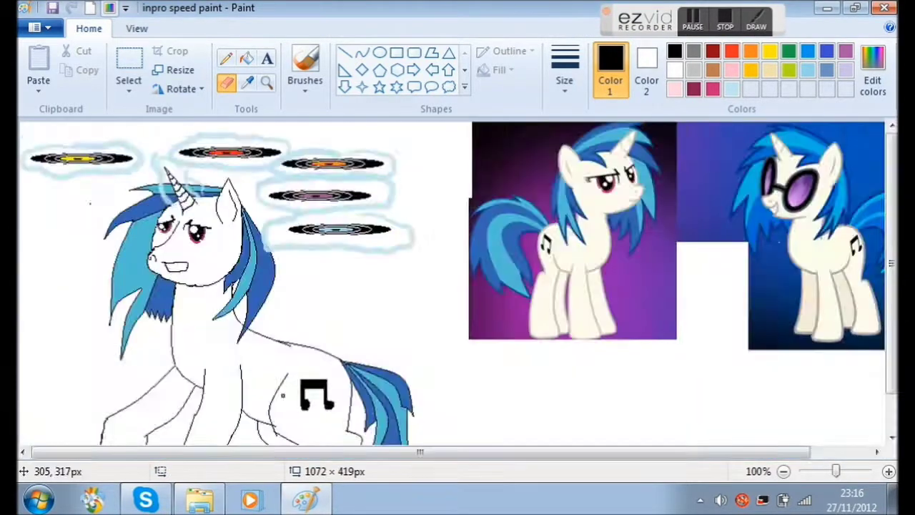
{"action": "scroll", "coordinate": [284, 438], "scroll_direction": "down", "scroll_amount": 1}
{"action": "scroll", "coordinate": [283, 321], "scroll_direction": "up", "scroll_amount": 1}
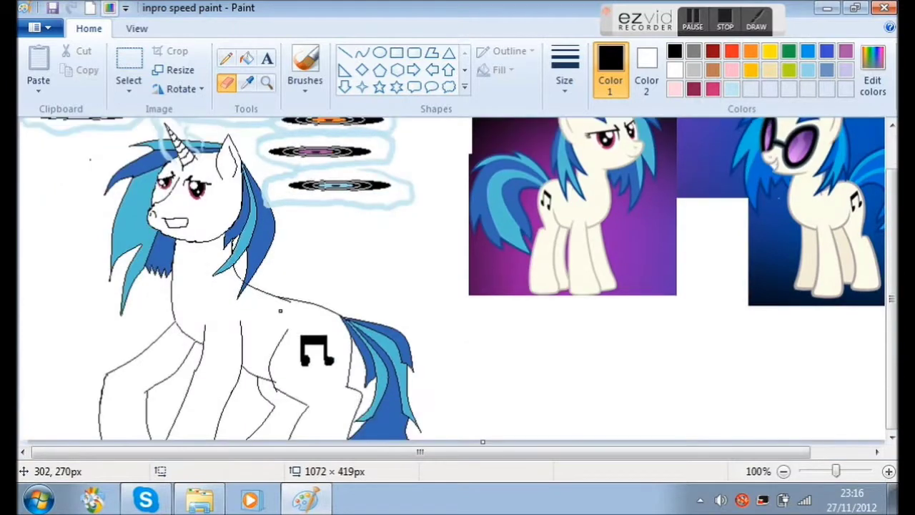
{"action": "scroll", "coordinate": [184, 273], "scroll_direction": "up", "scroll_amount": 2}
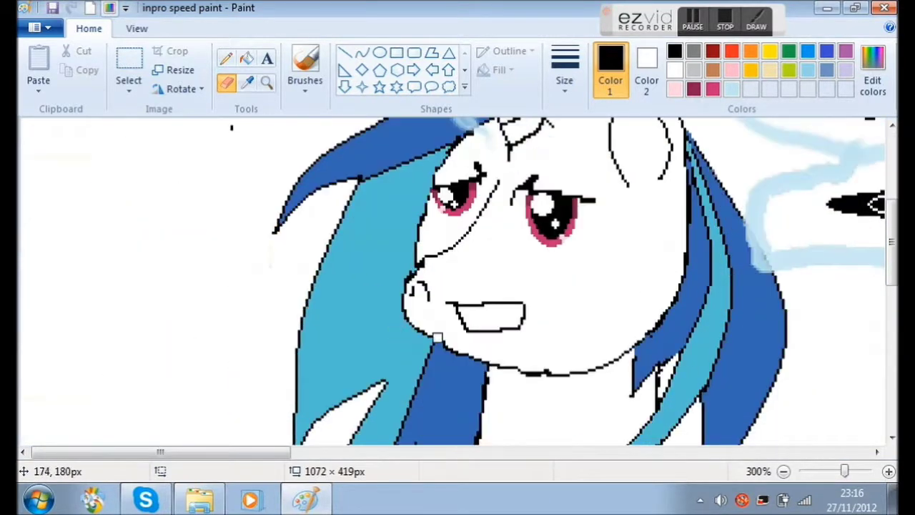
{"action": "mouse_move", "coordinate": [500, 290]}
{"action": "left_mouse_down"}
{"action": "mouse_move", "coordinate": [522, 326]}
{"action": "mouse_move", "coordinate": [347, 294]}
{"action": "left_mouse_up"}
{"action": "key", "text": "ctrl+z"}
{"action": "mouse_move", "coordinate": [425, 296]}
{"action": "left_mouse_down"}
{"action": "mouse_move", "coordinate": [515, 308]}
{"action": "mouse_move", "coordinate": [518, 332]}
{"action": "left_mouse_up"}
Redraw the end of the nostril and a small open mouth on the muzzle with the black pencil
{"action": "left_click", "coordinate": [226, 58]}
{"action": "left_click_drag", "start_coordinate": [427, 282], "coordinate": [428, 290]}
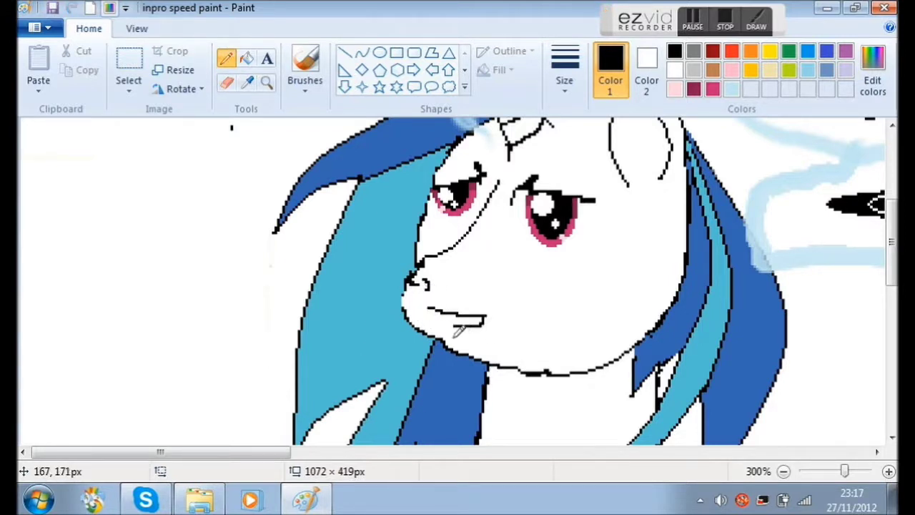
{"action": "key", "text": "ctrl+z"}
{"action": "left_click_drag", "start_coordinate": [445, 305], "coordinate": [469, 313]}
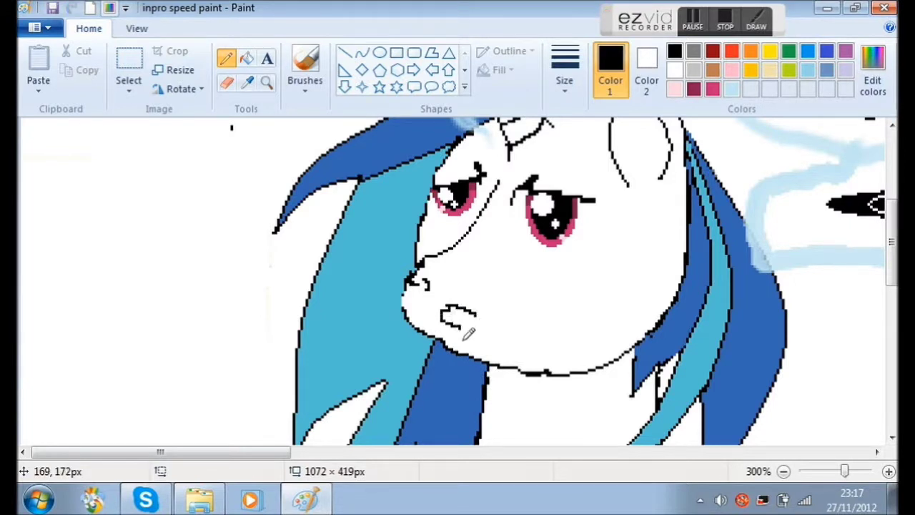
{"action": "key", "text": "ctrl+z"}
{"action": "left_click_drag", "start_coordinate": [443, 304], "coordinate": [466, 316]}
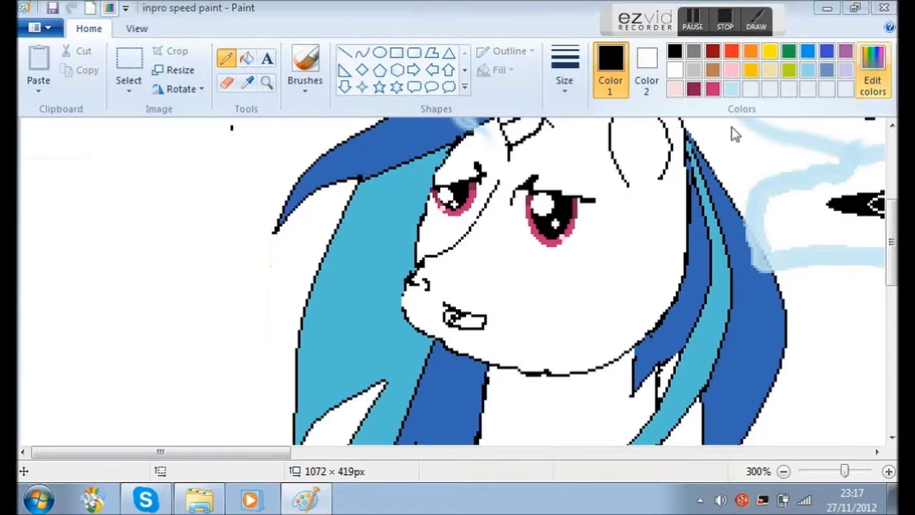
Mix a custom dark orange-red and fill the main part of the small mouth with it
{"action": "left_click", "coordinate": [872, 79]}
{"action": "left_click", "coordinate": [439, 189]}
{"action": "left_click_drag", "start_coordinate": [641, 222], "coordinate": [644, 225]}
{"action": "left_click_drag", "start_coordinate": [600, 143], "coordinate": [466, 141]}
{"action": "left_click_drag", "start_coordinate": [642, 233], "coordinate": [642, 236]}
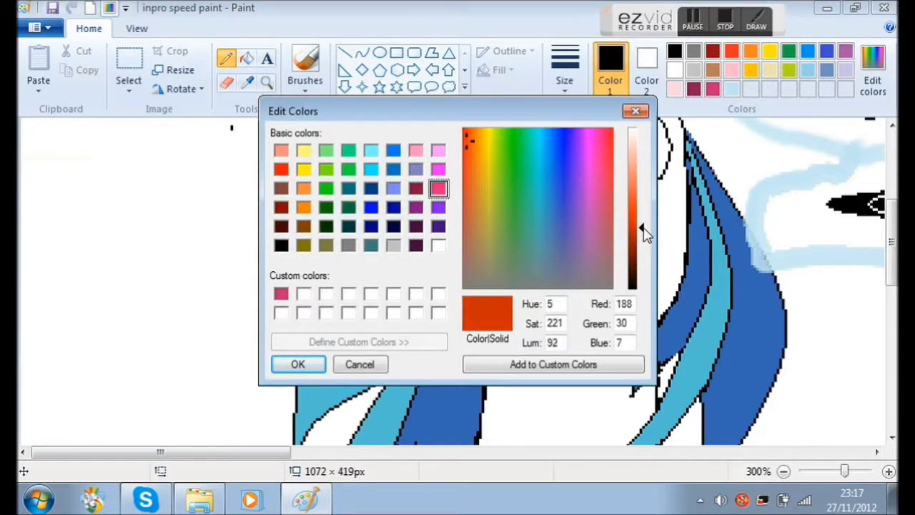
{"action": "left_click", "coordinate": [298, 365]}
{"action": "left_click", "coordinate": [246, 59]}
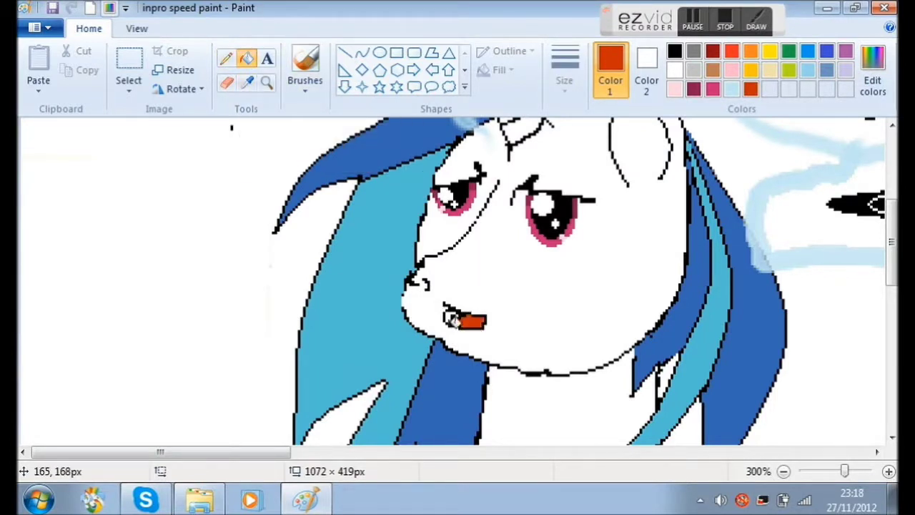
Rework the front end of the small mouth with a new black pencil outline and fill it with the dark orange-red
{"action": "left_click", "coordinate": [306, 72]}
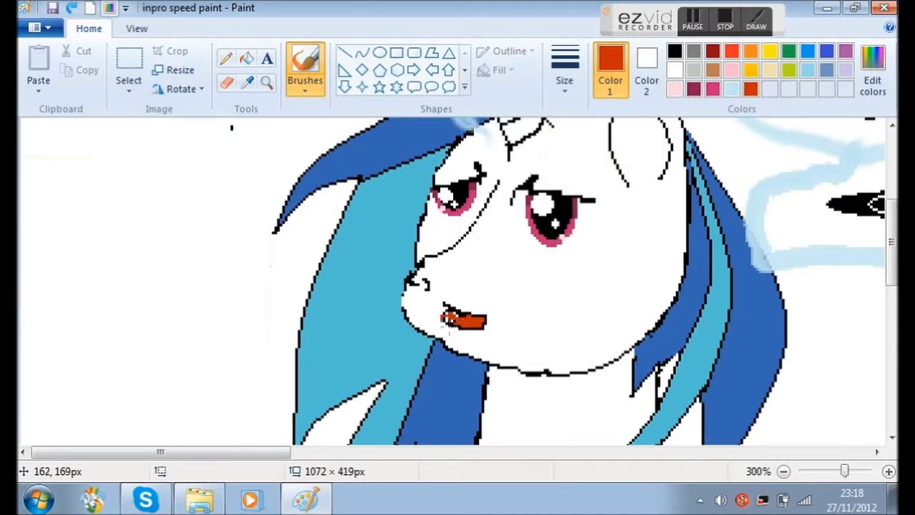
{"action": "left_click", "coordinate": [226, 83]}
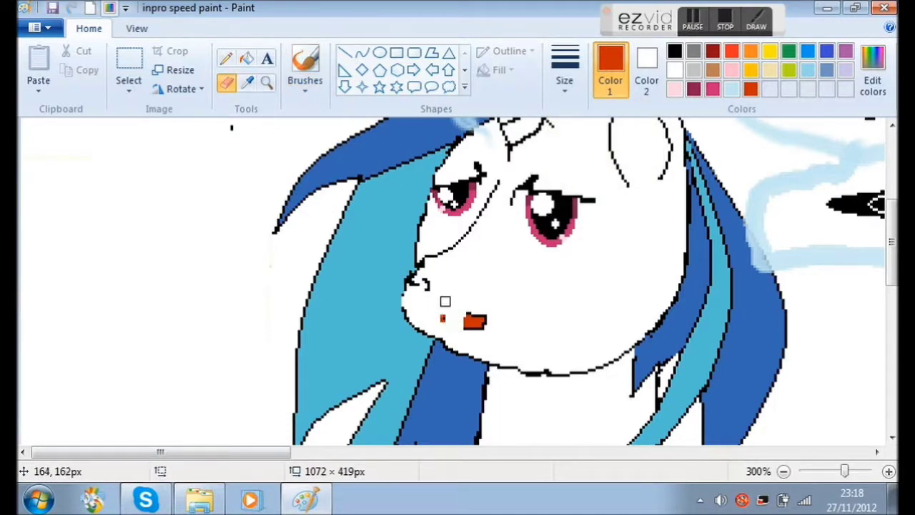
{"action": "left_click", "coordinate": [226, 58]}
{"action": "left_click", "coordinate": [674, 51]}
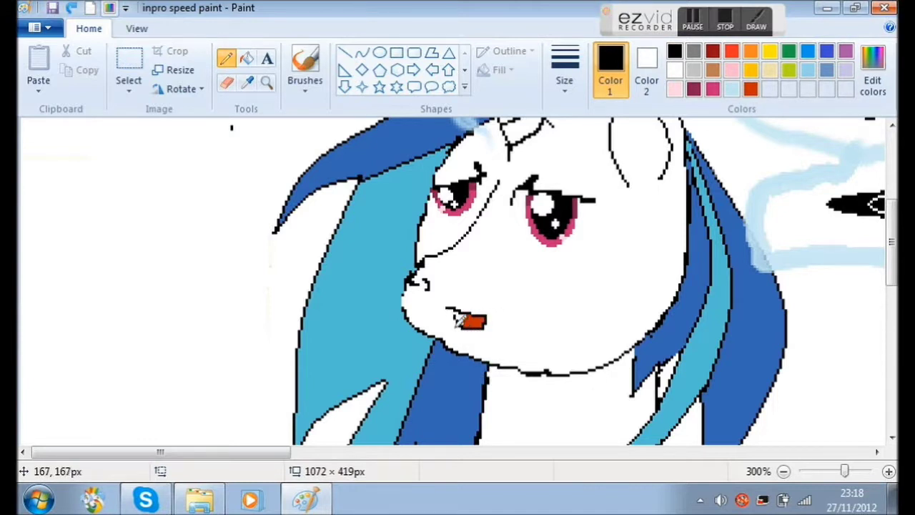
{"action": "left_click", "coordinate": [751, 88]}
{"action": "left_click", "coordinate": [246, 58]}
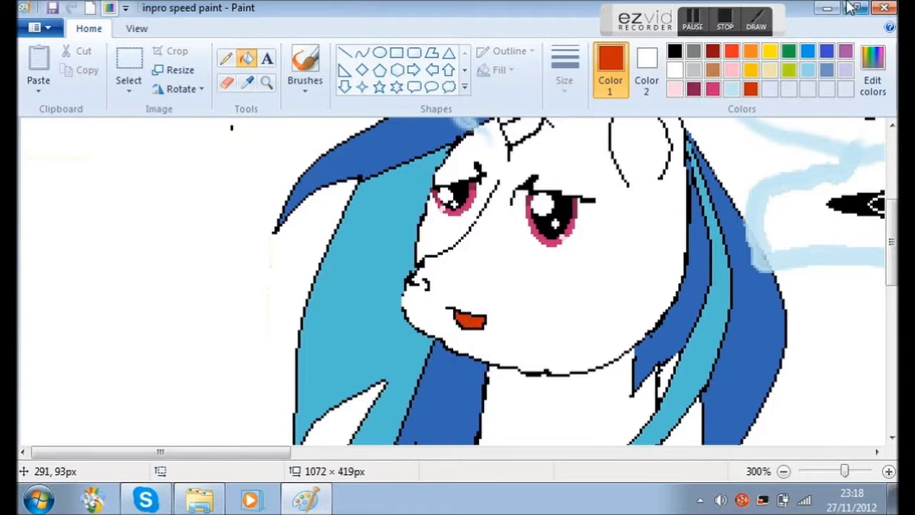
{"action": "left_click", "coordinate": [731, 51]}
{"action": "left_click", "coordinate": [226, 58]}
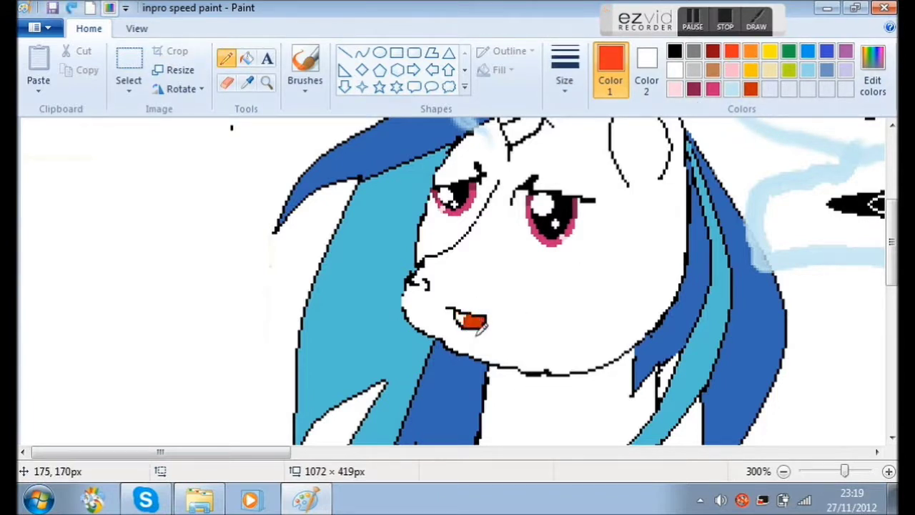
{"action": "left_click", "coordinate": [873, 84]}
{"action": "left_click", "coordinate": [637, 110]}
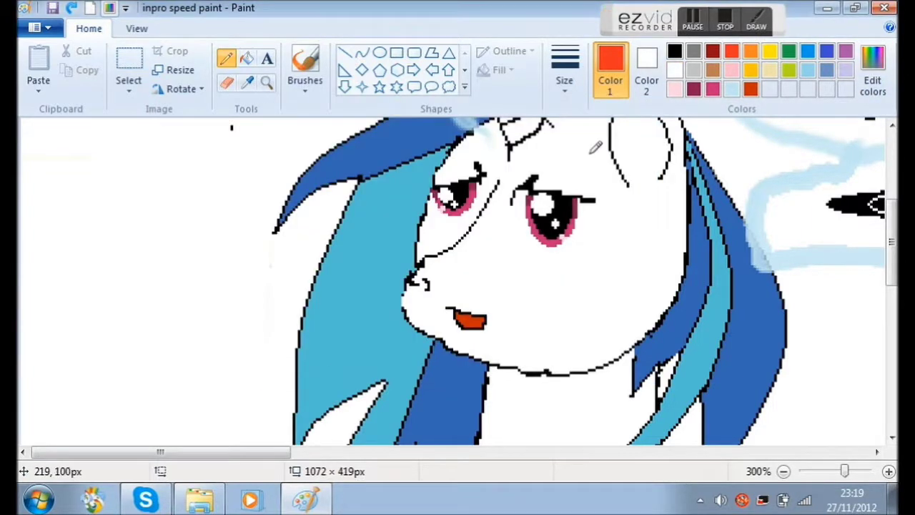
Replace the red mouth with a wider, empty open mouth in black pencil, cleaning up its upper lip line with the eraser
{"action": "left_click", "coordinate": [227, 83]}
{"action": "mouse_move", "coordinate": [474, 329]}
{"action": "left_mouse_down"}
{"action": "mouse_move", "coordinate": [456, 313]}
{"action": "mouse_move", "coordinate": [512, 310]}
{"action": "mouse_move", "coordinate": [531, 334]}
{"action": "mouse_move", "coordinate": [441, 312]}
{"action": "mouse_move", "coordinate": [458, 313]}
{"action": "left_mouse_up"}
{"action": "left_click", "coordinate": [226, 60]}
{"action": "key", "text": "ctrl+z"}
{"action": "left_click", "coordinate": [674, 52]}
{"action": "left_click", "coordinate": [227, 83]}
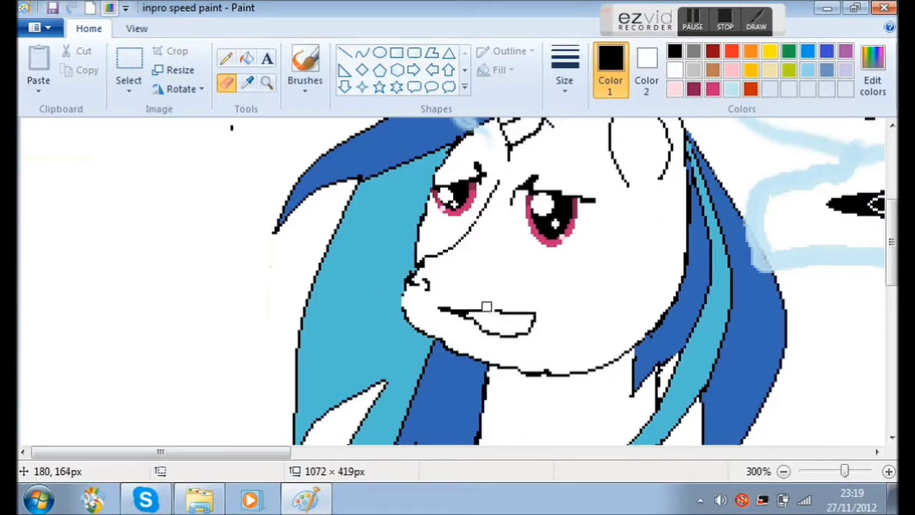
{"action": "left_click", "coordinate": [227, 60]}
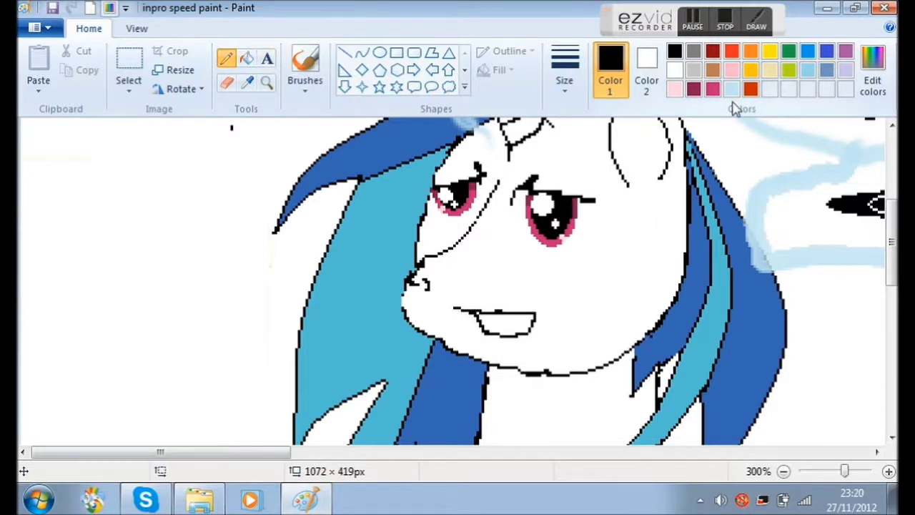
Mix a custom pinkish red and paint a tongue shape inside the open mouth
{"action": "left_click", "coordinate": [872, 80]}
{"action": "left_click", "coordinate": [281, 294]}
{"action": "left_click", "coordinate": [599, 159]}
{"action": "left_click", "coordinate": [297, 364]}
{"action": "left_click", "coordinate": [305, 68]}
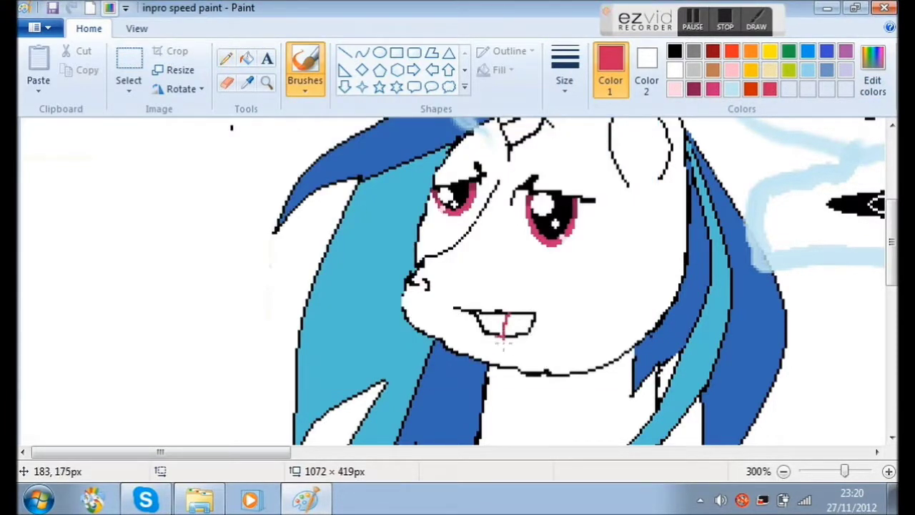
{"action": "left_click", "coordinate": [246, 59]}
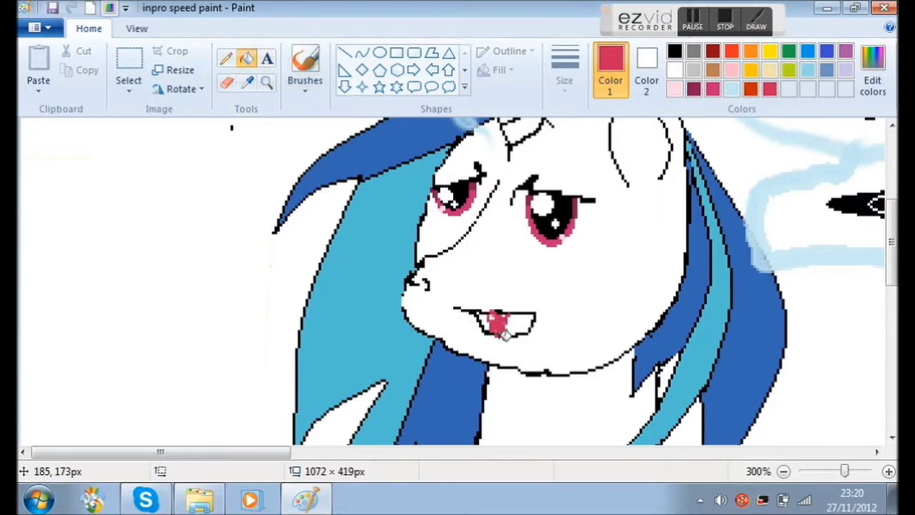
{"action": "left_click", "coordinate": [305, 68]}
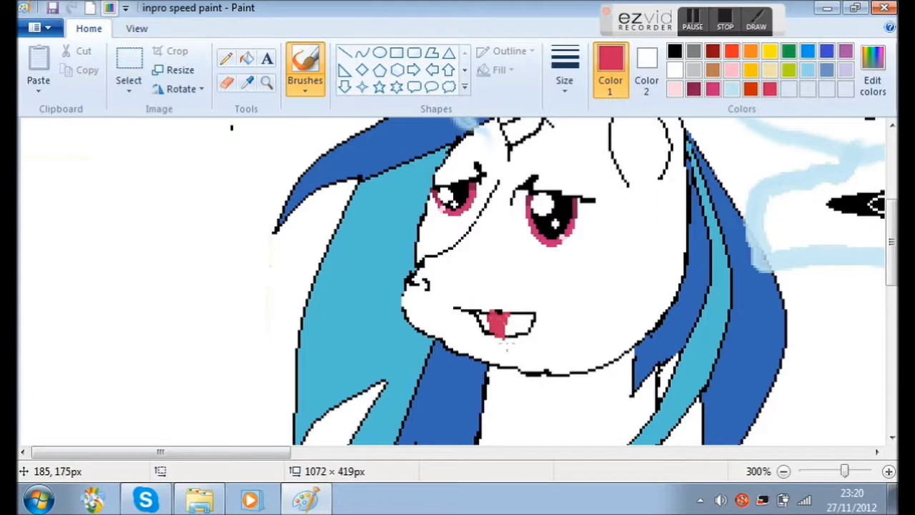
Fill the mouth area behind the tongue with the dark orange-red and touch it up with the brush
{"action": "left_click", "coordinate": [751, 88]}
{"action": "left_click", "coordinate": [247, 59]}
{"action": "left_click", "coordinate": [527, 334]}
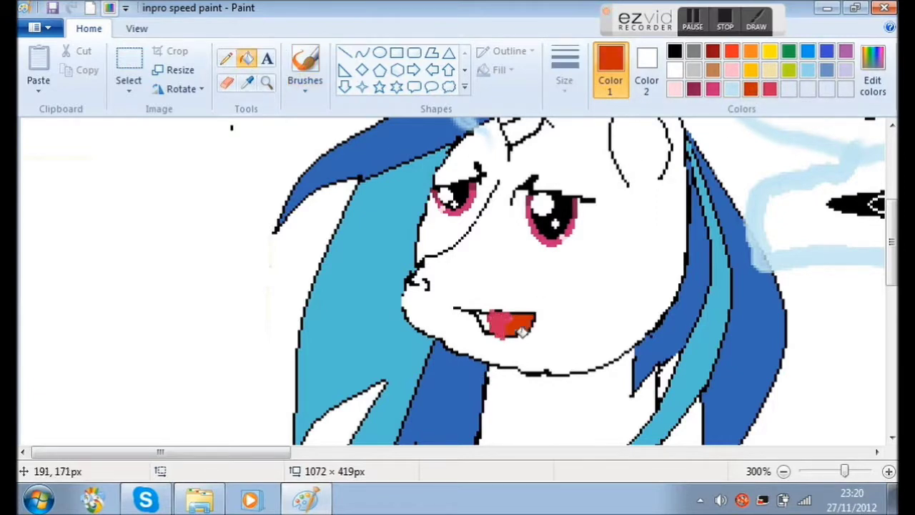
{"action": "left_click", "coordinate": [307, 72]}
{"action": "scroll", "coordinate": [452, 366], "scroll_direction": "up", "scroll_amount": 2, "text": "ctrl"}
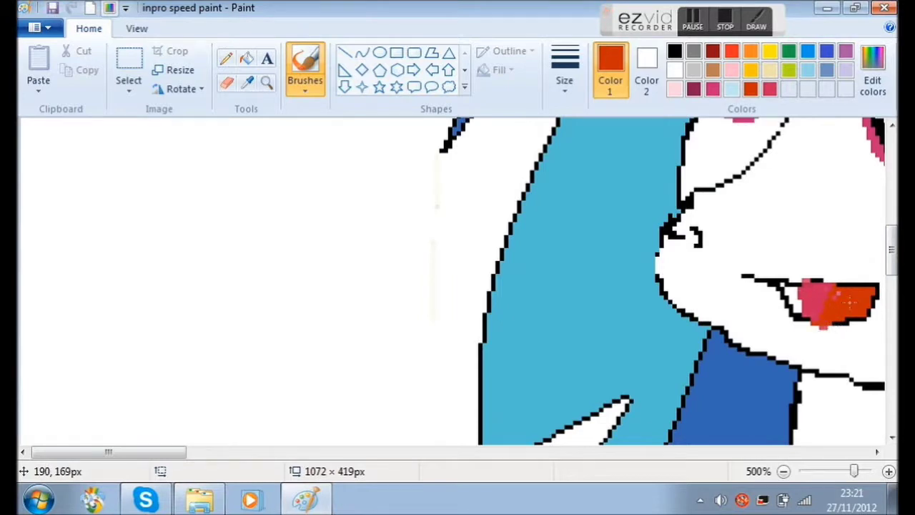
Undo the tongue and red coloring inside the mouth and set the drawing color to black
{"action": "key", "text": "ctrl+z"}
{"action": "key", "text": "ctrl+z"}
{"action": "left_click", "coordinate": [674, 56]}
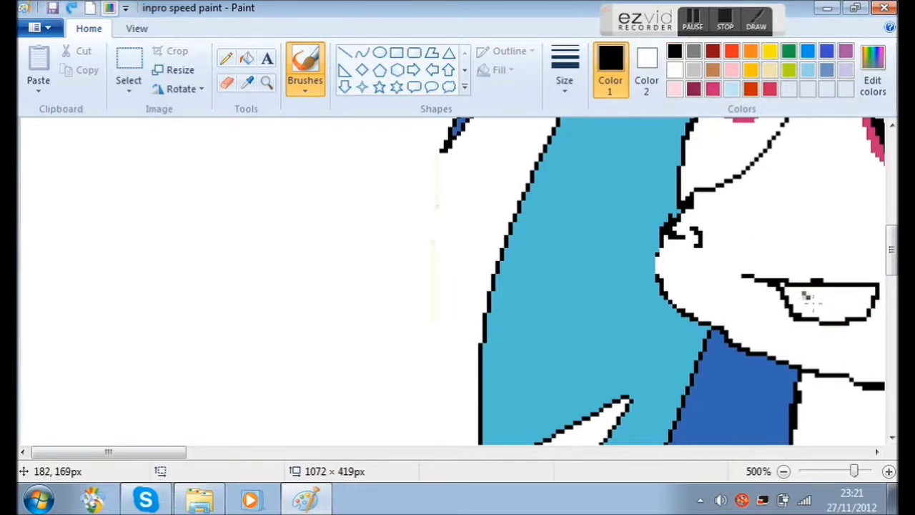
Sample the light teal from the tail as the fill color
{"action": "left_click_drag", "start_coordinate": [108, 453], "coordinate": [178, 454]}
{"action": "scroll", "coordinate": [366, 265], "scroll_direction": "down", "scroll_amount": 1, "text": "ctrl"}
{"action": "scroll", "coordinate": [443, 314], "scroll_direction": "down", "scroll_amount": 2, "text": "ctrl"}
{"action": "scroll", "coordinate": [534, 362], "scroll_direction": "down", "scroll_amount": 5}
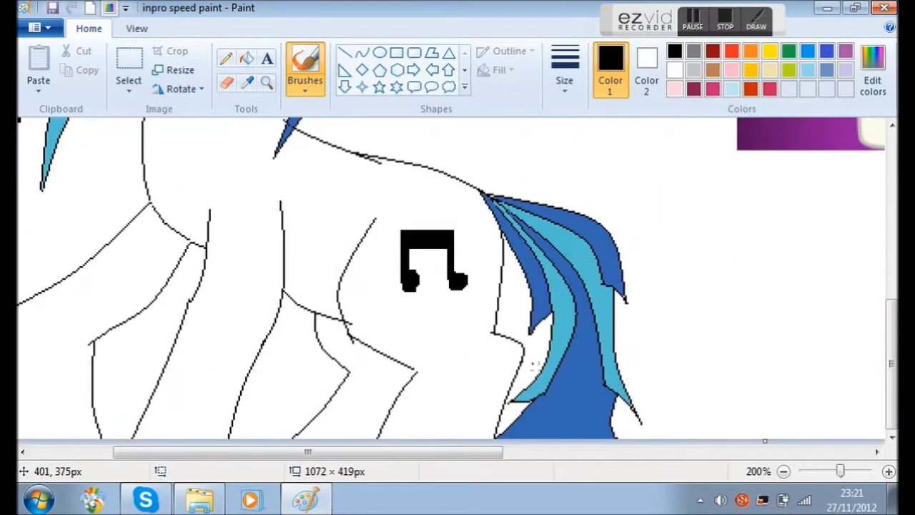
{"action": "scroll", "coordinate": [534, 362], "scroll_direction": "up", "scroll_amount": 1, "text": "ctrl"}
{"action": "left_click_drag", "start_coordinate": [135, 454], "coordinate": [431, 453]}
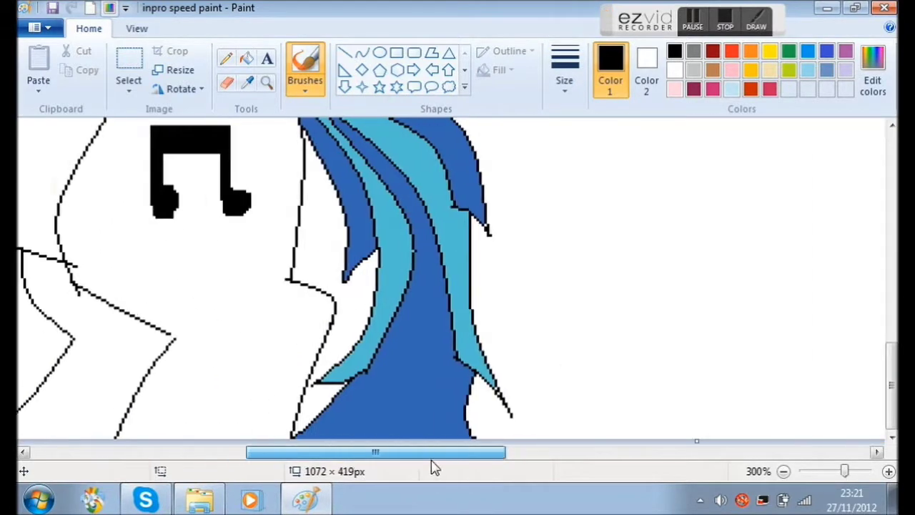
{"action": "left_click", "coordinate": [247, 82]}
{"action": "scroll", "coordinate": [425, 311], "scroll_direction": "up", "scroll_amount": 2}
{"action": "left_click", "coordinate": [422, 261]}
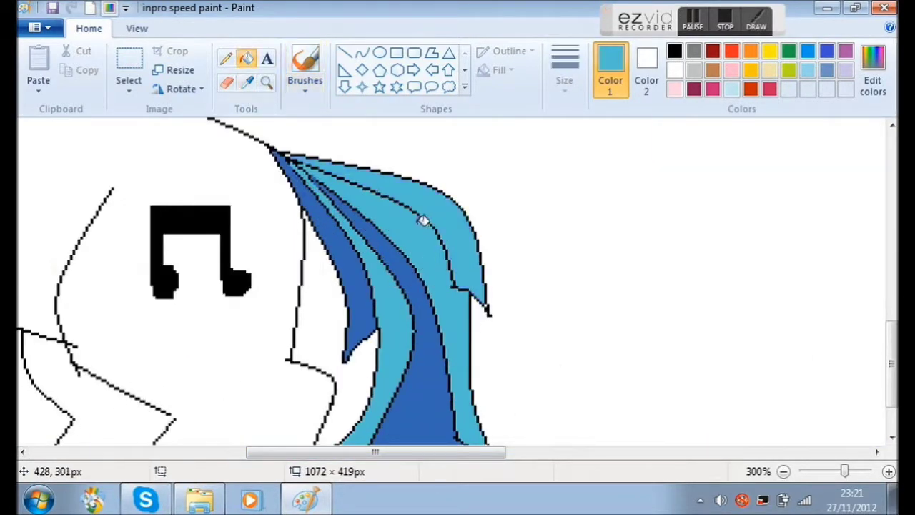
Fill the black line segments between the tail's outer dark blue strand and the neighboring strand with teal, undoing any fills that spill over
{"action": "scroll", "coordinate": [678, 264], "scroll_direction": "up", "scroll_amount": 2, "text": "ctrl"}
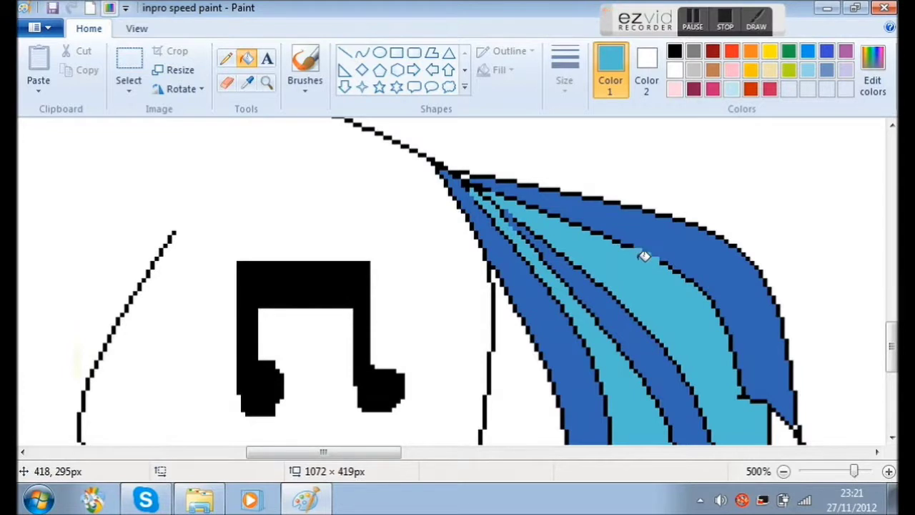
{"action": "left_click", "coordinate": [563, 217]}
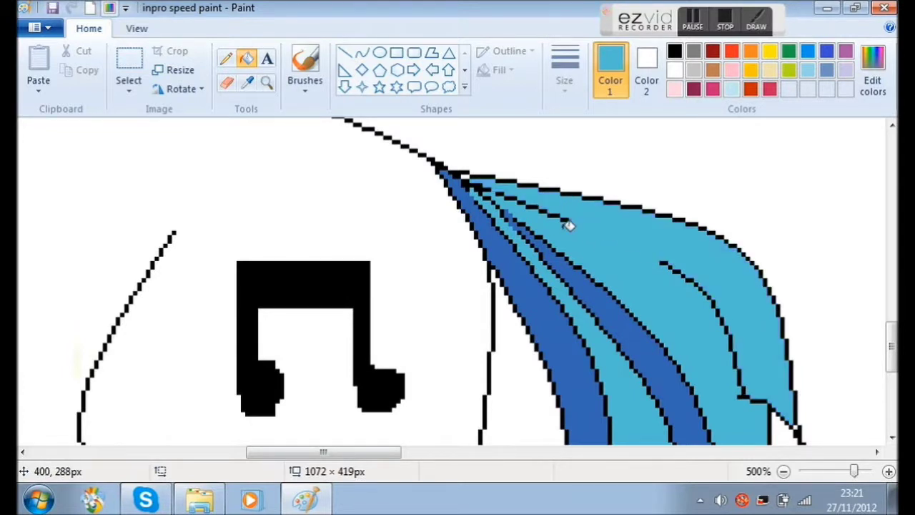
{"action": "key", "text": "ctrl+z"}
{"action": "scroll", "coordinate": [605, 243], "scroll_direction": "up", "scroll_amount": 3, "text": "ctrl"}
{"action": "left_click_drag", "start_coordinate": [308, 453], "coordinate": [374, 462]}
{"action": "left_click", "coordinate": [326, 291]}
{"action": "left_click", "coordinate": [304, 277]}
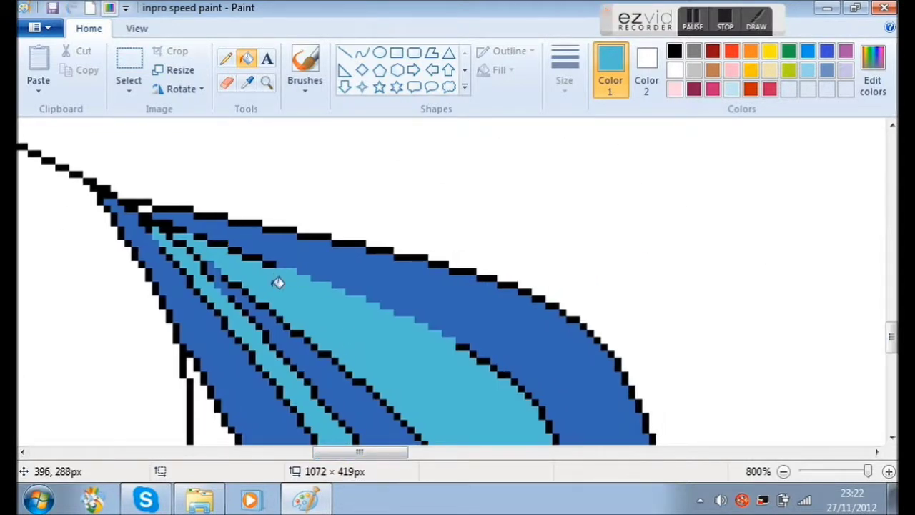
{"action": "left_click", "coordinate": [182, 237]}
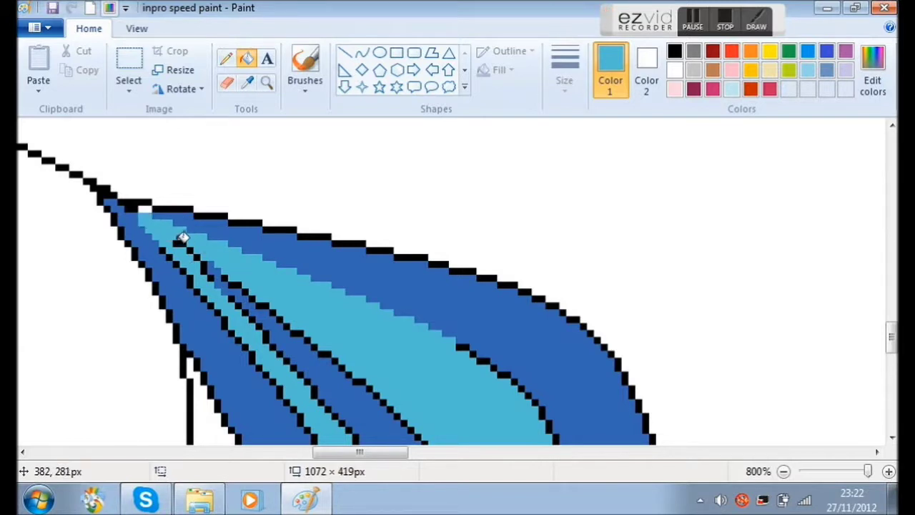
{"action": "key", "text": "ctrl+z"}
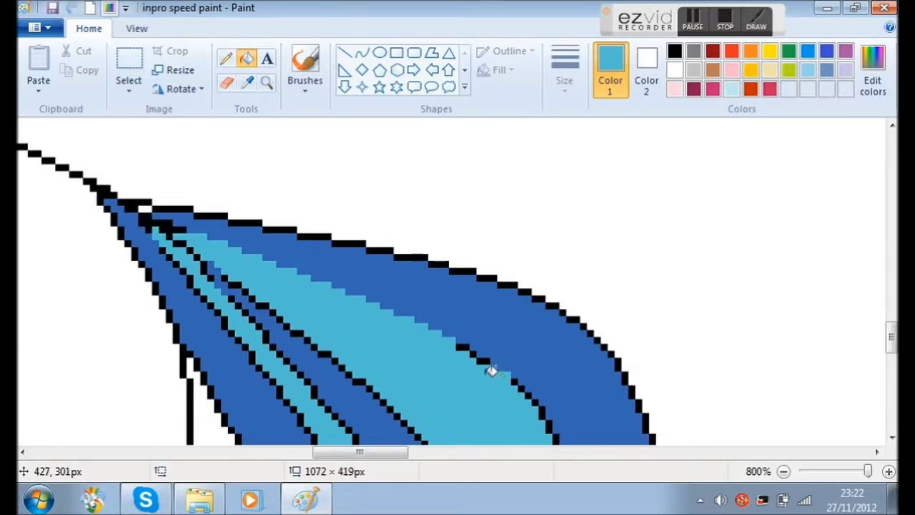
Fill the remaining black line between the tail's outer dark blue strand and the adjacent teal strand, down to the strand's tip, with teal, undoing any spill
{"action": "scroll", "coordinate": [479, 360], "scroll_direction": "down", "scroll_amount": 5}
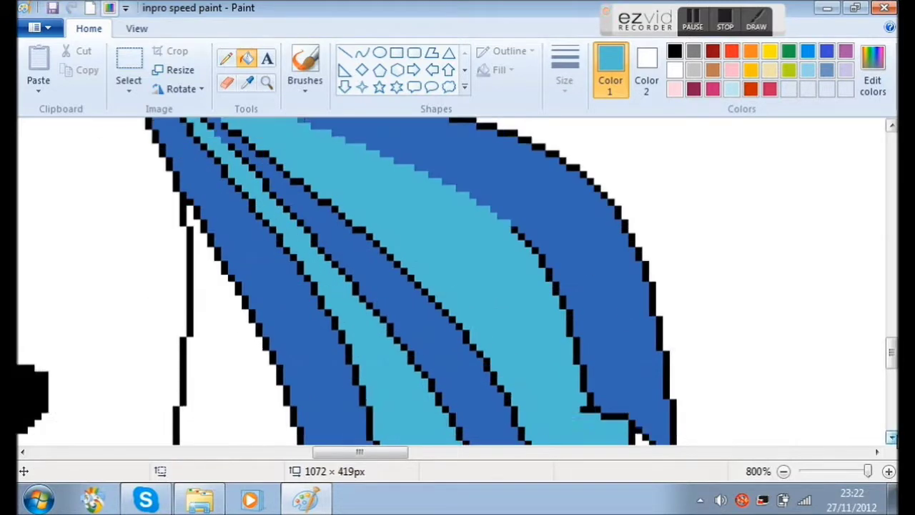
{"action": "left_click", "coordinate": [521, 161]}
{"action": "key", "text": "ctrl+z"}
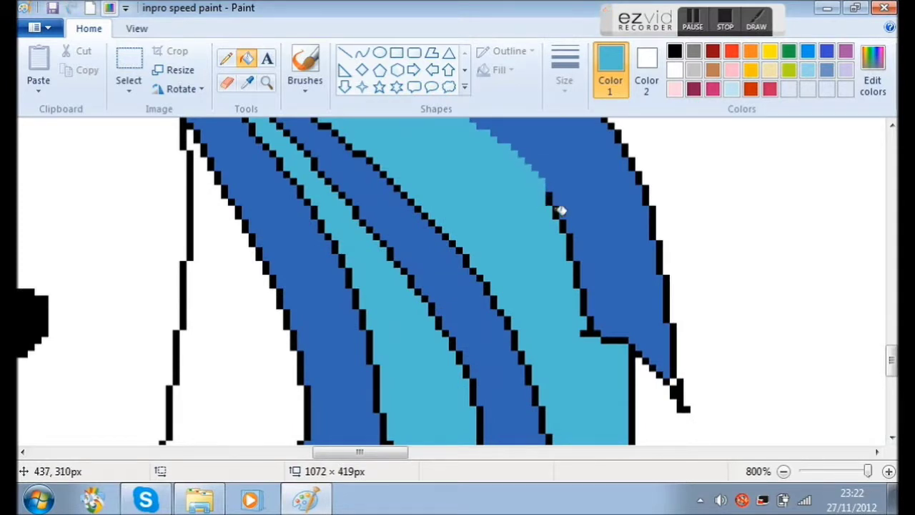
{"action": "left_click", "coordinate": [556, 217]}
{"action": "left_click", "coordinate": [570, 247]}
{"action": "left_click", "coordinate": [577, 278]}
{"action": "left_click", "coordinate": [584, 304]}
{"action": "left_click", "coordinate": [591, 329]}
{"action": "left_click", "coordinate": [605, 340]}
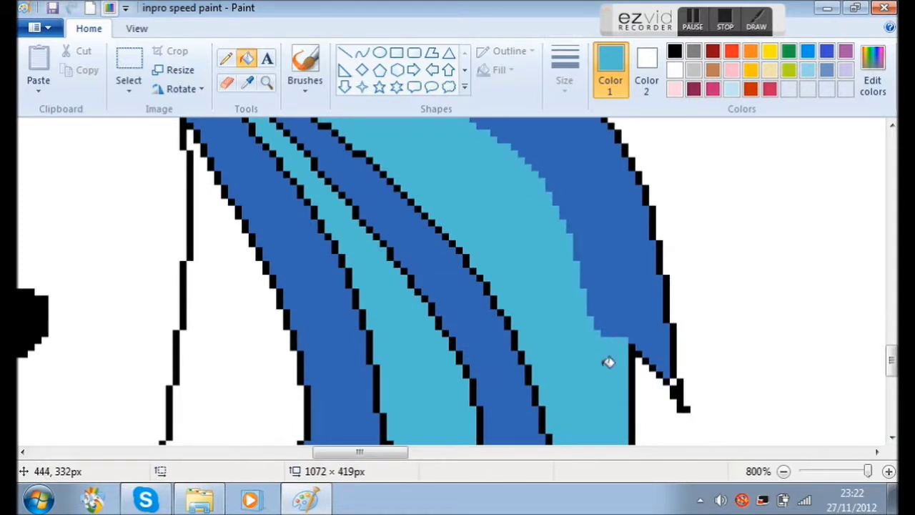
Fill the black outline along the left edge of the tail's left teal strand with teal, from its lower tip upward
{"action": "scroll", "coordinate": [467, 293], "scroll_direction": "down", "scroll_amount": 2}
{"action": "scroll", "coordinate": [466, 293], "scroll_direction": "down", "scroll_amount": 3}
{"action": "left_click", "coordinate": [219, 360]}
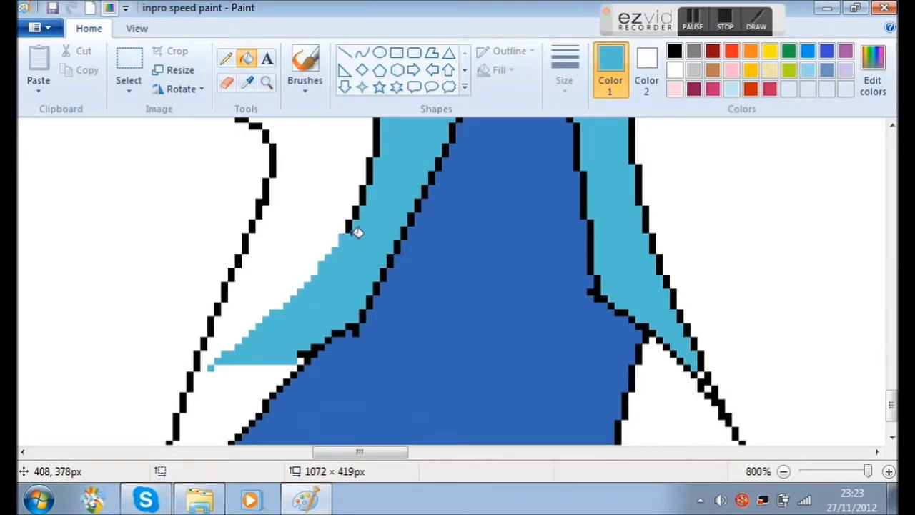
{"action": "left_click", "coordinate": [370, 176]}
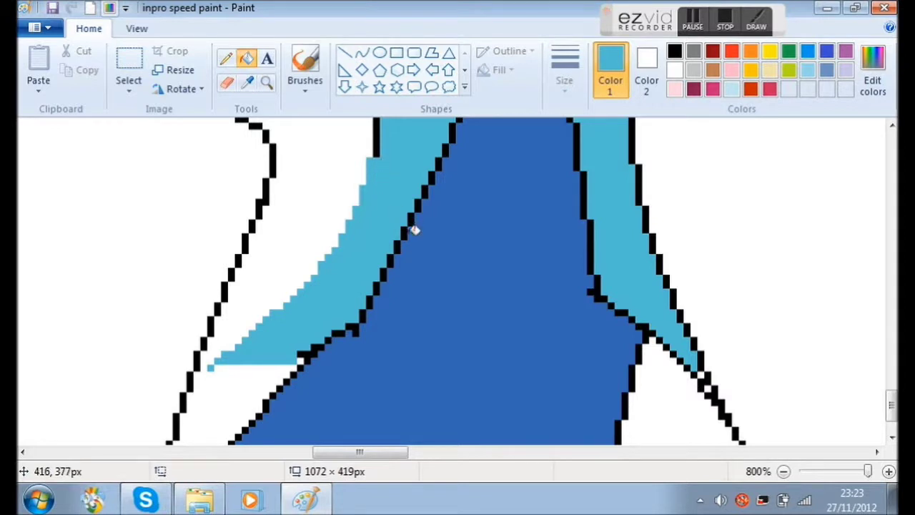
{"action": "scroll", "coordinate": [411, 222], "scroll_direction": "up", "scroll_amount": 3}
{"action": "left_click", "coordinate": [391, 268]}
{"action": "left_click", "coordinate": [384, 293]}
{"action": "left_click", "coordinate": [377, 361]}
Fill the black line between the tail's left dark blue strand and its neighboring teal strand with teal, up toward the tail's base
{"action": "scroll", "coordinate": [379, 359], "scroll_direction": "up", "scroll_amount": 2}
{"action": "left_click", "coordinate": [377, 305]}
{"action": "left_click", "coordinate": [369, 273]}
{"action": "left_click", "coordinate": [363, 261]}
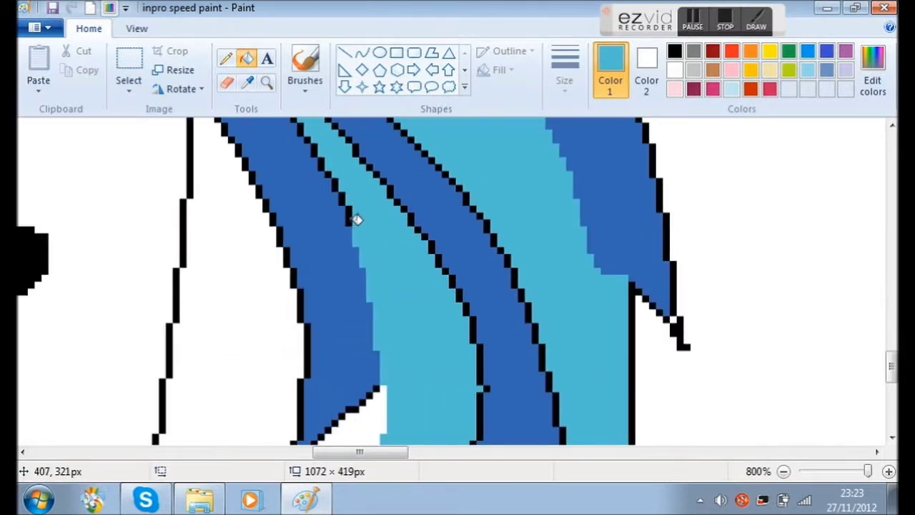
{"action": "scroll", "coordinate": [354, 240], "scroll_direction": "up", "scroll_amount": 3}
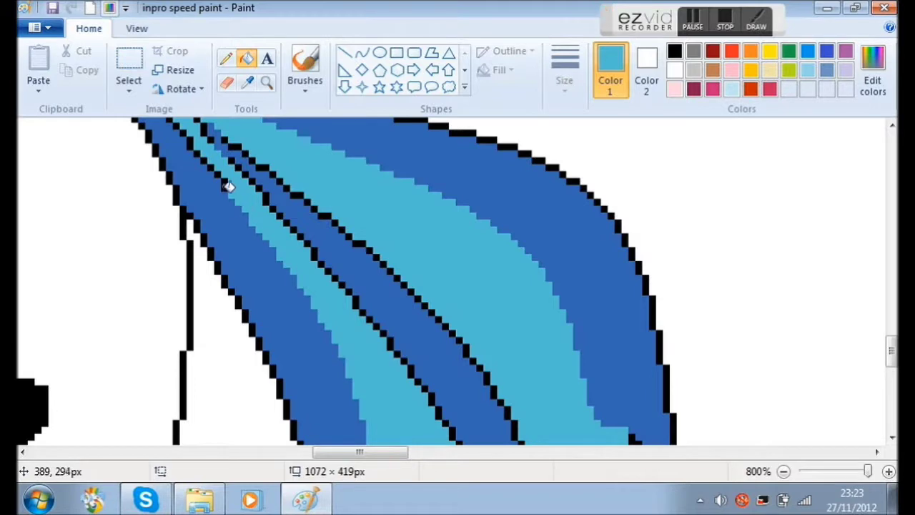
{"action": "scroll", "coordinate": [206, 161], "scroll_direction": "up", "scroll_amount": 3}
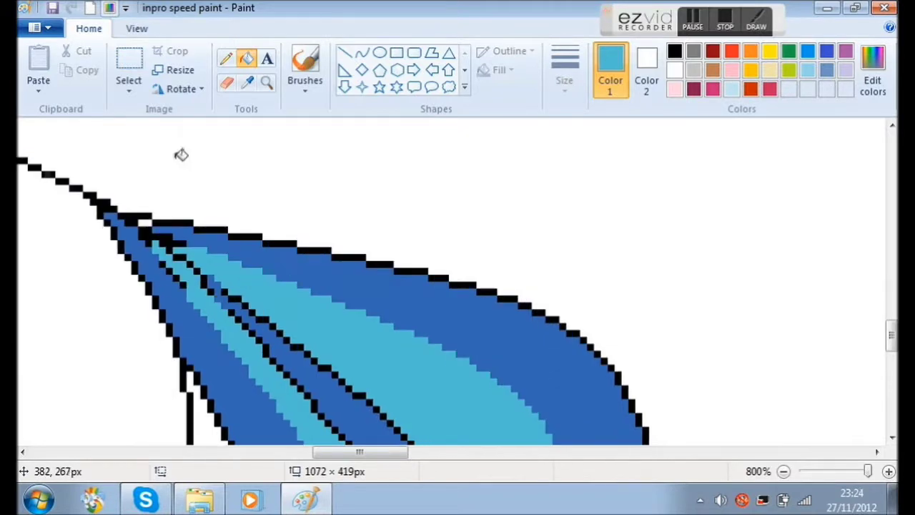
Fill the black outline along the right edge of the tail's right teal strand with teal down to its pointed tip, undoing any spilled fill
{"action": "scroll", "coordinate": [419, 307], "scroll_direction": "down", "scroll_amount": 8}
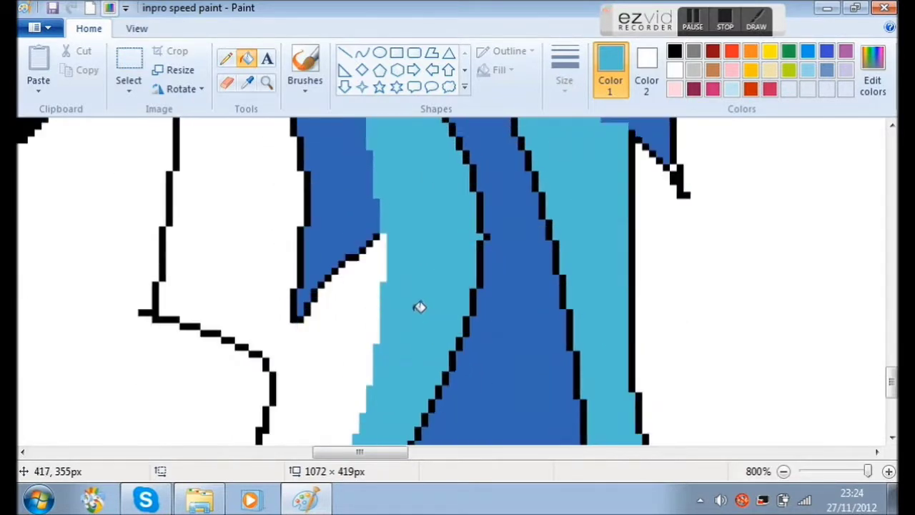
{"action": "scroll", "coordinate": [612, 347], "scroll_direction": "down", "scroll_amount": 4}
{"action": "scroll", "coordinate": [676, 293], "scroll_direction": "up", "scroll_amount": 4}
{"action": "scroll", "coordinate": [676, 292], "scroll_direction": "down", "scroll_amount": 5}
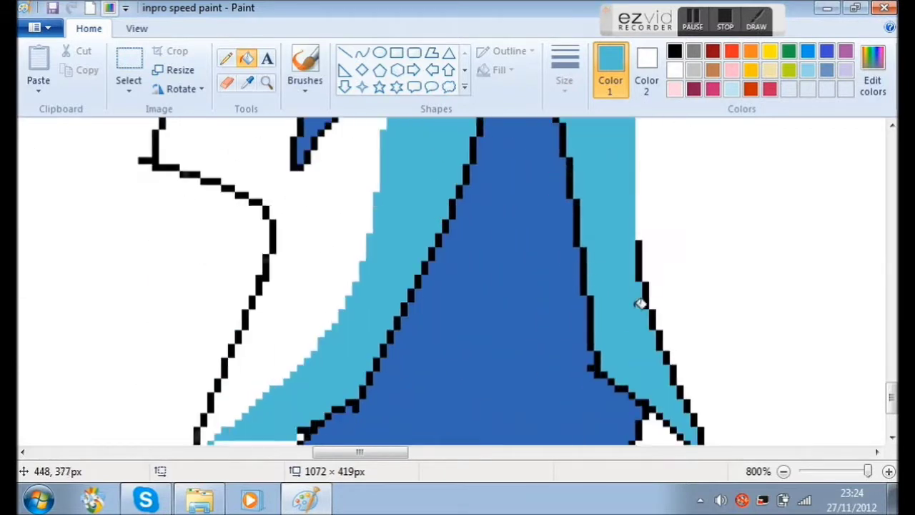
{"action": "left_click", "coordinate": [641, 302]}
{"action": "key", "text": "ctrl+z"}
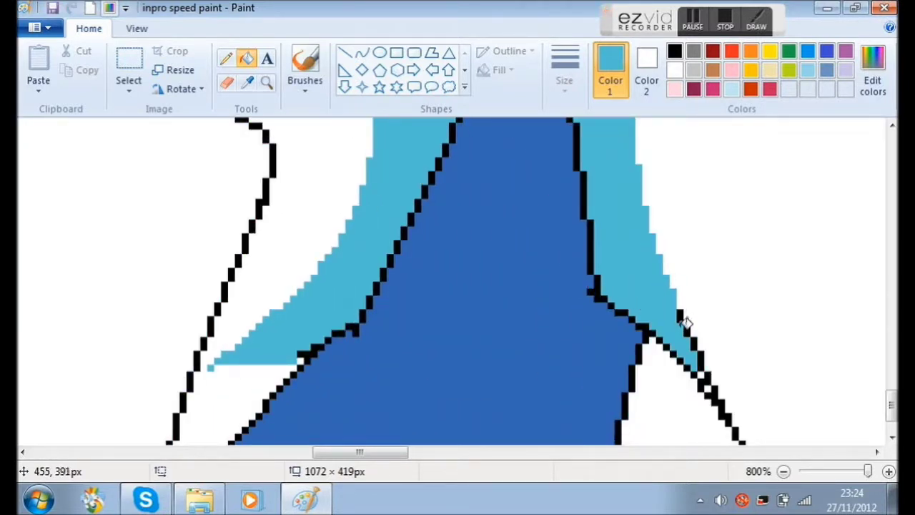
{"action": "left_click", "coordinate": [737, 428]}
{"action": "scroll", "coordinate": [730, 415], "scroll_direction": "down", "scroll_amount": 2}
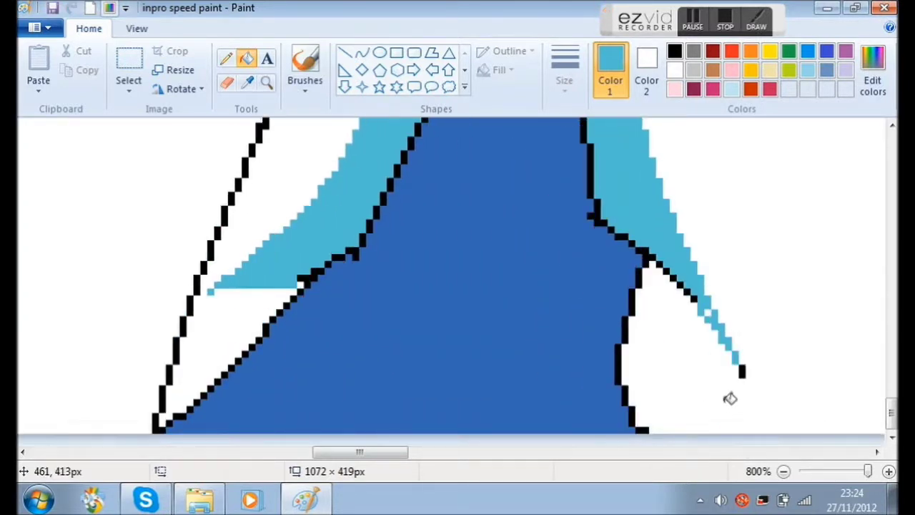
{"action": "scroll", "coordinate": [678, 306], "scroll_direction": "up", "scroll_amount": 2}
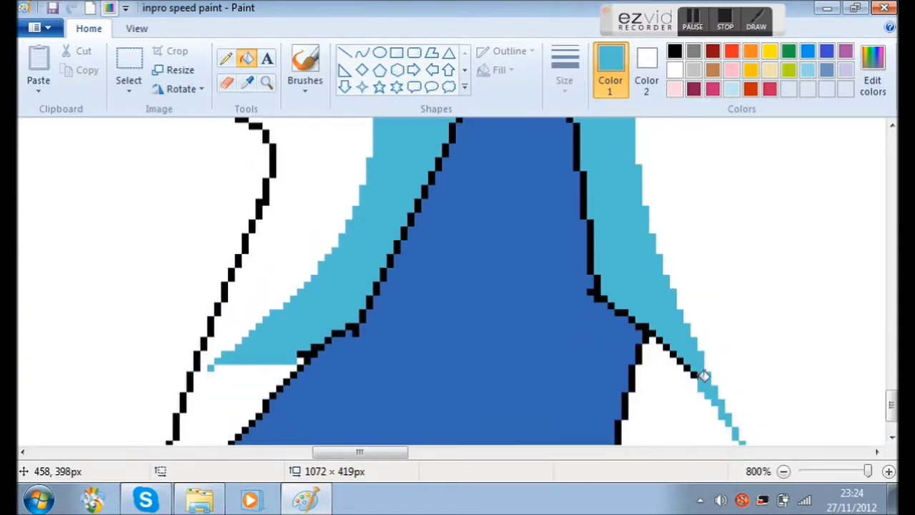
Fill the black segments along the underside of the right teal strand's tip with teal, undoing any spilled fill
{"action": "left_click", "coordinate": [687, 368]}
{"action": "left_click", "coordinate": [681, 362]}
{"action": "left_click", "coordinate": [675, 359]}
{"action": "key", "text": "ctrl+z"}
{"action": "left_click", "coordinate": [673, 355]}
{"action": "left_click", "coordinate": [660, 341]}
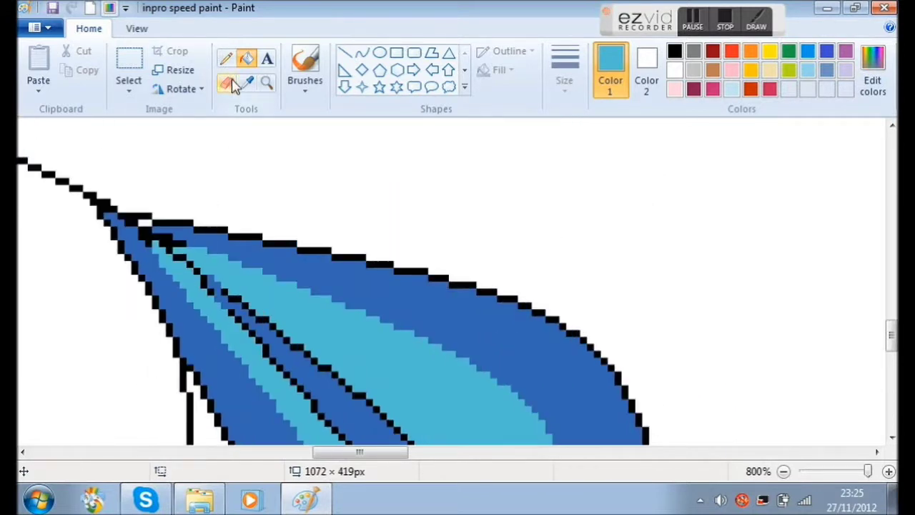
Sample the tail's dark blue and fill the black outline along the upper edge of its outer strand with it, undoing misplaced fills
{"action": "left_click", "coordinate": [201, 240]}
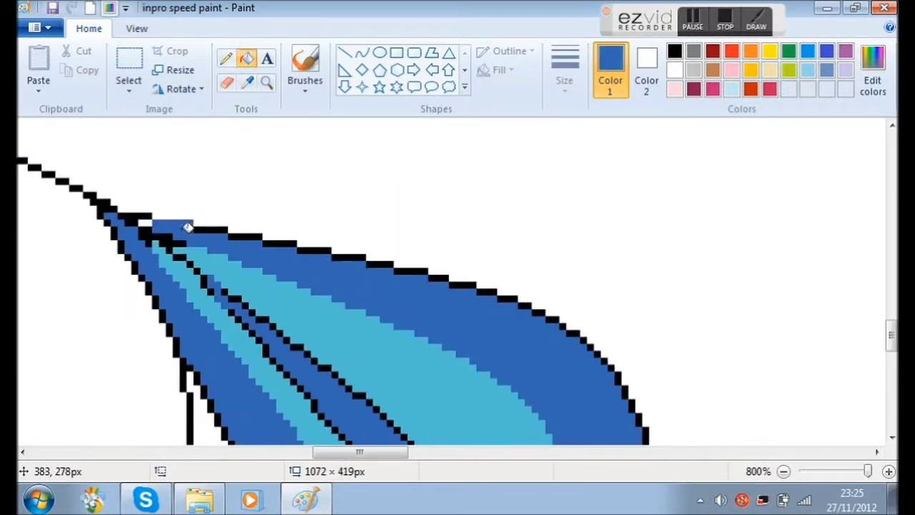
{"action": "left_click", "coordinate": [145, 223]}
{"action": "left_click", "coordinate": [147, 216]}
{"action": "left_click", "coordinate": [215, 230]}
{"action": "left_click", "coordinate": [250, 236]}
{"action": "left_click", "coordinate": [292, 245]}
{"action": "key", "text": "ctrl+z"}
{"action": "key", "text": "ctrl+z"}
{"action": "key", "text": "ctrl+z"}
{"action": "key", "text": "ctrl+z"}
{"action": "left_click", "coordinate": [222, 231]}
{"action": "left_click", "coordinate": [245, 236]}
{"action": "left_click", "coordinate": [279, 244]}
{"action": "left_click", "coordinate": [315, 251]}
{"action": "left_click", "coordinate": [348, 258]}
{"action": "left_click", "coordinate": [379, 265]}
{"action": "left_click", "coordinate": [412, 271]}
{"action": "left_click", "coordinate": [439, 278]}
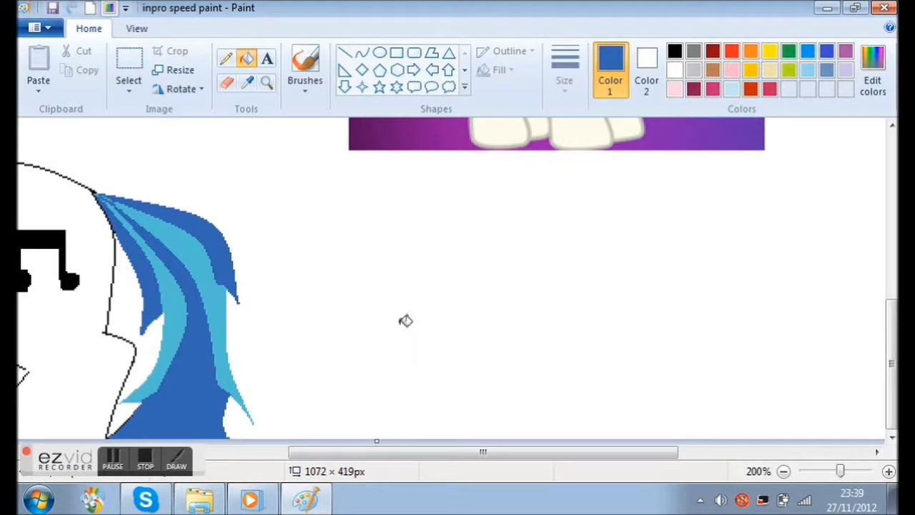
Fill the last black segments along the tail's lower-left dark blue edge with dark blue
{"action": "scroll", "coordinate": [133, 439], "scroll_direction": "up", "scroll_amount": 6}
{"action": "scroll", "coordinate": [566, 300], "scroll_direction": "down", "scroll_amount": 10}
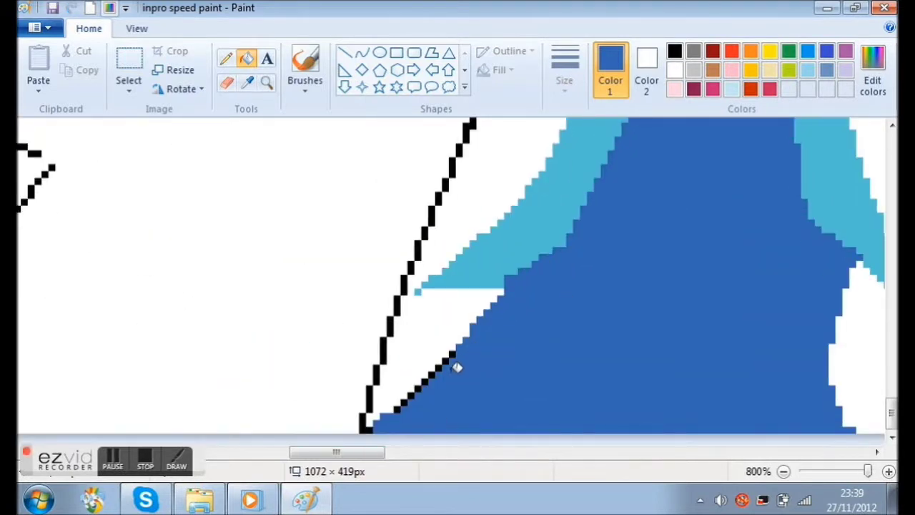
{"action": "left_click", "coordinate": [427, 384]}
{"action": "left_click", "coordinate": [416, 395]}
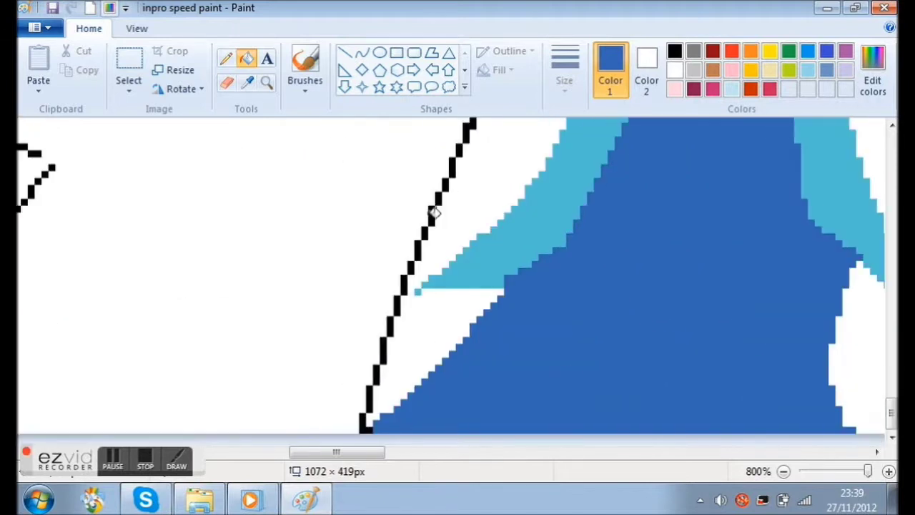
Inspect the tail from base to tip and the rest of the pony for outlines still left black
{"action": "left_click", "coordinate": [304, 64]}
{"action": "scroll", "coordinate": [452, 432], "scroll_direction": "up", "scroll_amount": 3}
{"action": "scroll", "coordinate": [452, 433], "scroll_direction": "up", "scroll_amount": 3}
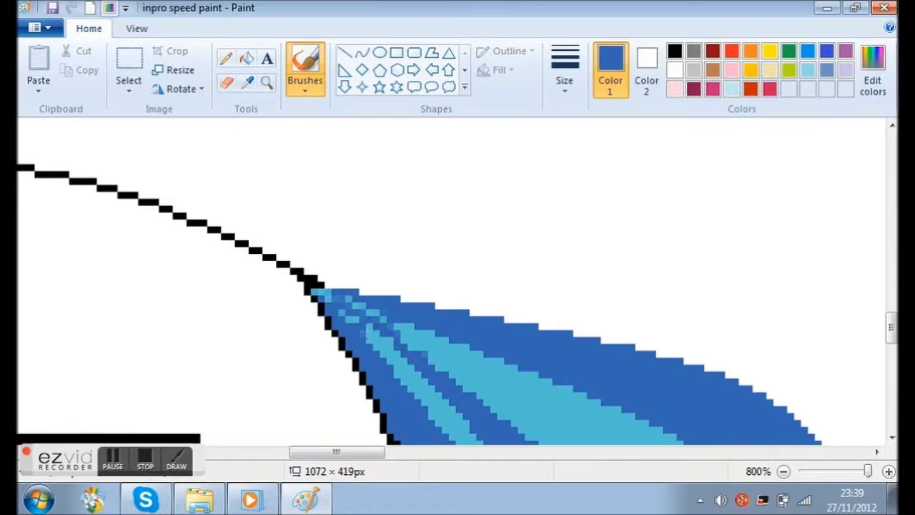
{"action": "scroll", "coordinate": [356, 320], "scroll_direction": "up", "scroll_amount": 3}
{"action": "scroll", "coordinate": [350, 313], "scroll_direction": "down", "scroll_amount": 6, "text": "ctrl"}
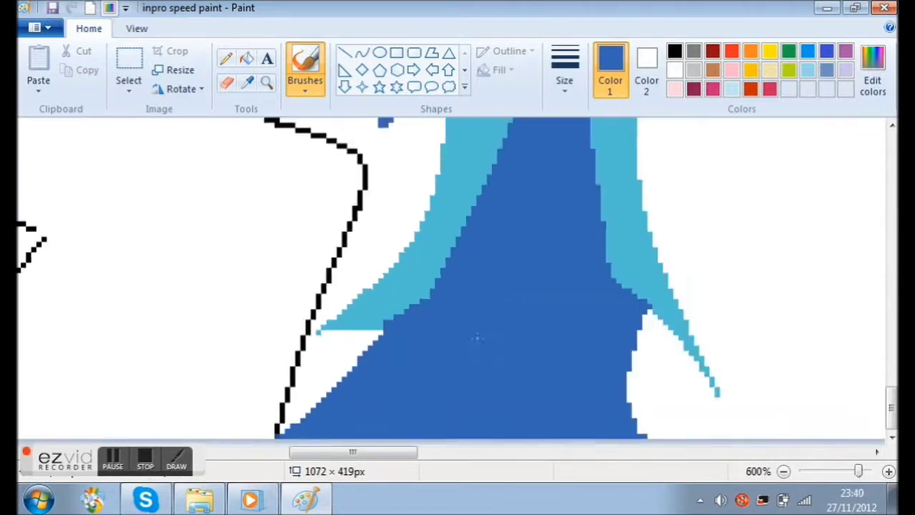
{"action": "left_click_drag", "start_coordinate": [480, 452], "coordinate": [252, 438]}
{"action": "scroll", "coordinate": [417, 241], "scroll_direction": "up", "scroll_amount": 4}
{"action": "scroll", "coordinate": [417, 241], "scroll_direction": "down", "scroll_amount": 3}
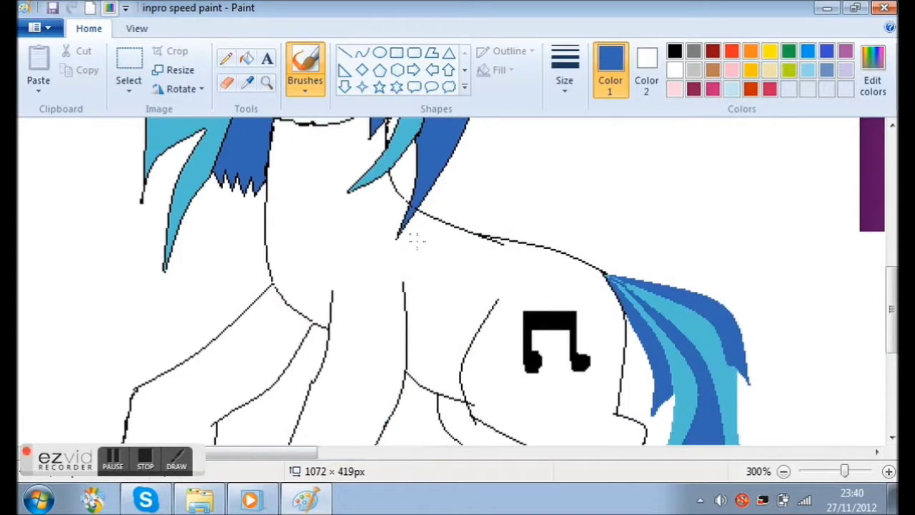
Fill the black outline around the pointed lower tip of the mane's long dark blue strand with dark blue, undoing any misplaced fill
{"action": "scroll", "coordinate": [417, 241], "scroll_direction": "up", "scroll_amount": 5, "text": "ctrl"}
{"action": "left_click_drag", "start_coordinate": [66, 480], "coordinate": [631, 42]}
{"action": "left_click_drag", "start_coordinate": [109, 454], "coordinate": [235, 455]}
{"action": "scroll", "coordinate": [358, 372], "scroll_direction": "down", "scroll_amount": 3}
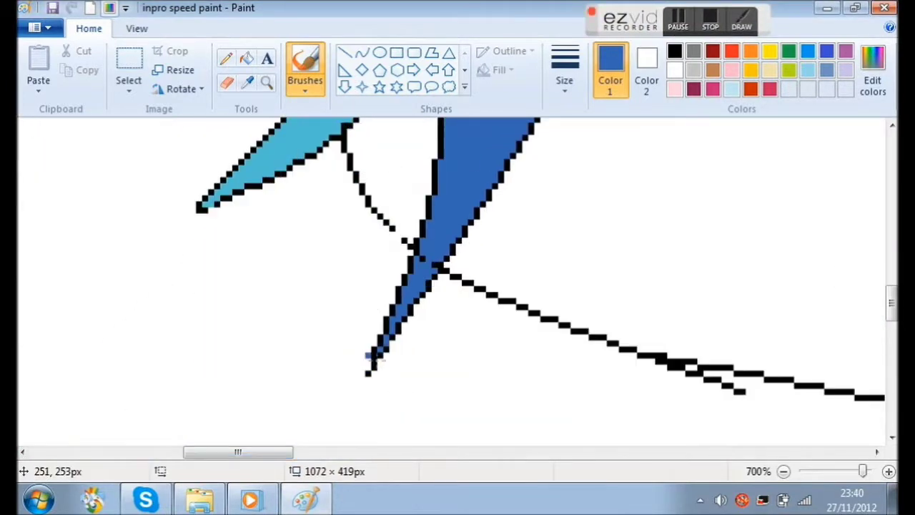
{"action": "left_click", "coordinate": [248, 59]}
{"action": "left_click", "coordinate": [374, 364]}
{"action": "left_click", "coordinate": [368, 374]}
{"action": "left_click", "coordinate": [380, 343]}
{"action": "left_click", "coordinate": [386, 325]}
{"action": "left_click", "coordinate": [392, 311]}
{"action": "left_click", "coordinate": [399, 295]}
{"action": "left_click", "coordinate": [411, 289]}
{"action": "key", "text": "ctrl+z"}
Fill the left outline of the mane's long dark blue strand above the back line with dark blue, undoing the fill that floods the background
{"action": "left_click", "coordinate": [411, 264]}
{"action": "left_click", "coordinate": [416, 250]}
{"action": "left_click", "coordinate": [423, 233]}
{"action": "left_click", "coordinate": [431, 213]}
{"action": "left_click", "coordinate": [440, 179]}
{"action": "left_click", "coordinate": [442, 136]}
{"action": "left_click", "coordinate": [403, 337]}
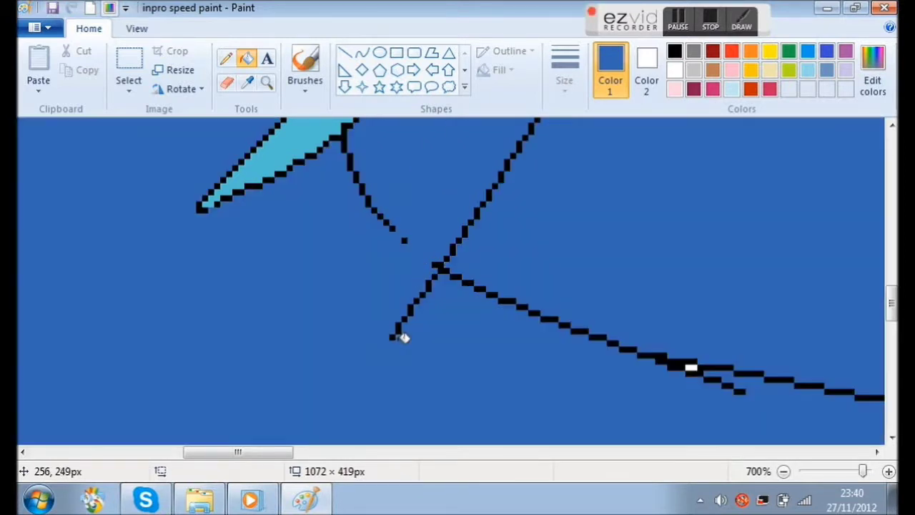
{"action": "key", "text": "ctrl+z"}
Fill the right outline of the mane strand's narrow lower part with dark blue, from the tip past the back line, undoing spills
{"action": "scroll", "coordinate": [448, 361], "scroll_direction": "up", "scroll_amount": 1}
{"action": "left_click", "coordinate": [449, 372]}
{"action": "key", "text": "ctrl+z"}
{"action": "left_click", "coordinate": [446, 369]}
{"action": "left_click", "coordinate": [452, 360]}
{"action": "left_click", "coordinate": [460, 349]}
{"action": "left_click", "coordinate": [469, 336]}
{"action": "left_click", "coordinate": [478, 325]}
{"action": "left_click", "coordinate": [485, 315]}
{"action": "left_click", "coordinate": [493, 306]}
{"action": "left_click", "coordinate": [509, 286]}
{"action": "key", "text": "ctrl+z"}
{"action": "left_click", "coordinate": [512, 285]}
{"action": "key", "text": "ctrl+z"}
Continue recoloring the mane strand's right outline in dark blue up its widening part above the back line, undoing any spill
{"action": "left_click", "coordinate": [516, 279]}
{"action": "left_click", "coordinate": [521, 269]}
{"action": "left_click", "coordinate": [527, 259]}
{"action": "left_click", "coordinate": [528, 250]}
{"action": "left_click", "coordinate": [536, 243]}
{"action": "key", "text": "ctrl+z"}
{"action": "left_click", "coordinate": [535, 239]}
{"action": "left_click", "coordinate": [543, 226]}
{"action": "left_click", "coordinate": [550, 216]}
{"action": "left_click", "coordinate": [555, 208]}
{"action": "left_click", "coordinate": [564, 198]}
{"action": "left_click", "coordinate": [570, 187]}
{"action": "left_click", "coordinate": [577, 177]}
{"action": "left_click", "coordinate": [584, 171]}
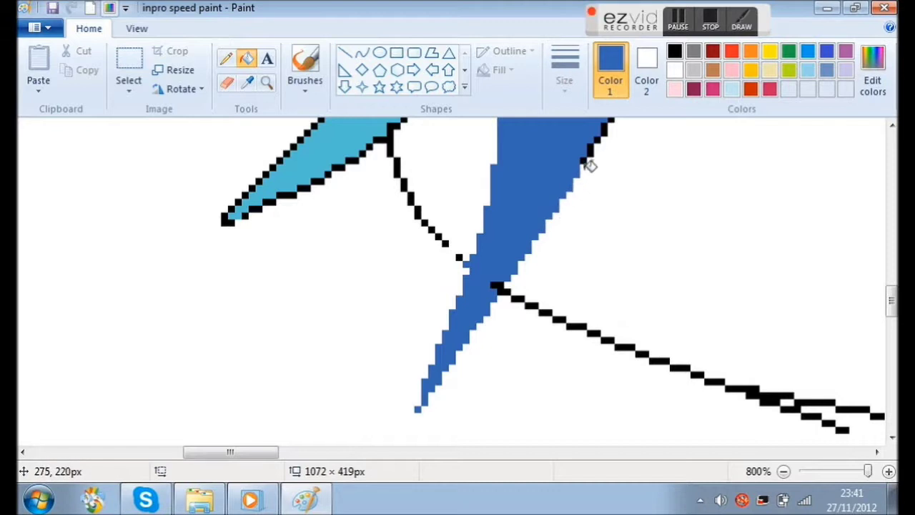
Fill the black outline segments along the lower outer curve of the mane's dark blue strand with dark blue, undoing any misplaced fill
{"action": "scroll", "coordinate": [586, 169], "scroll_direction": "up", "scroll_amount": 3}
{"action": "left_click", "coordinate": [603, 368]}
{"action": "left_click", "coordinate": [610, 353]}
{"action": "left_click", "coordinate": [618, 341]}
{"action": "left_click", "coordinate": [638, 315]}
{"action": "left_click", "coordinate": [645, 301]}
{"action": "key", "text": "ctrl+z"}
{"action": "left_click", "coordinate": [652, 286]}
{"action": "left_click", "coordinate": [659, 273]}
{"action": "left_click", "coordinate": [668, 259]}
{"action": "left_click", "coordinate": [674, 245]}
{"action": "left_click", "coordinate": [682, 230]}
{"action": "left_click", "coordinate": [687, 207]}
Fill the outline segments around the widest part of the mane's outer curve with dark blue
{"action": "scroll", "coordinate": [690, 214], "scroll_direction": "up", "scroll_amount": 3}
{"action": "left_click", "coordinate": [695, 417]}
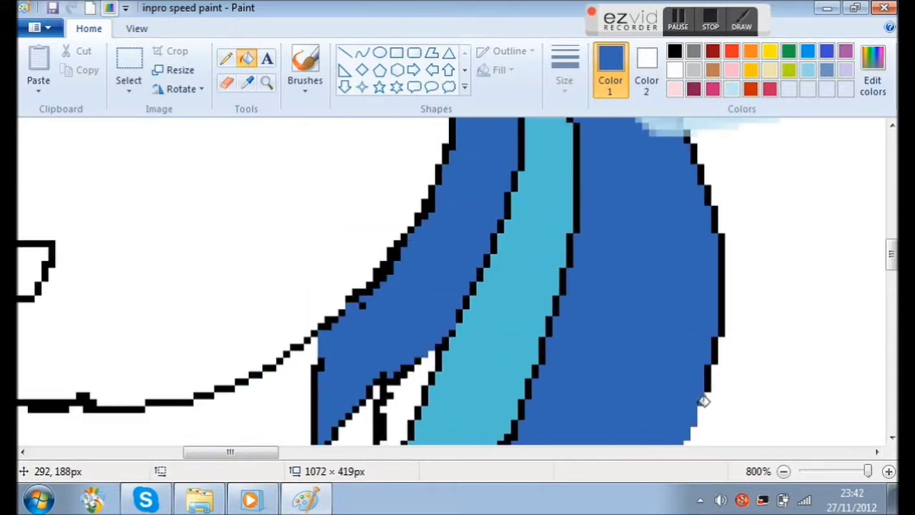
{"action": "left_click", "coordinate": [700, 400]}
{"action": "left_click", "coordinate": [707, 381]}
{"action": "left_click", "coordinate": [716, 353]}
{"action": "left_click", "coordinate": [723, 299]}
Recolor the mane's outer outline just below the light blue curve in dark blue, undoing fills that spill into the background
{"action": "scroll", "coordinate": [721, 307], "scroll_direction": "up", "scroll_amount": 2}
{"action": "left_click", "coordinate": [700, 314]}
{"action": "key", "text": "ctrl+z"}
{"action": "left_click", "coordinate": [700, 309]}
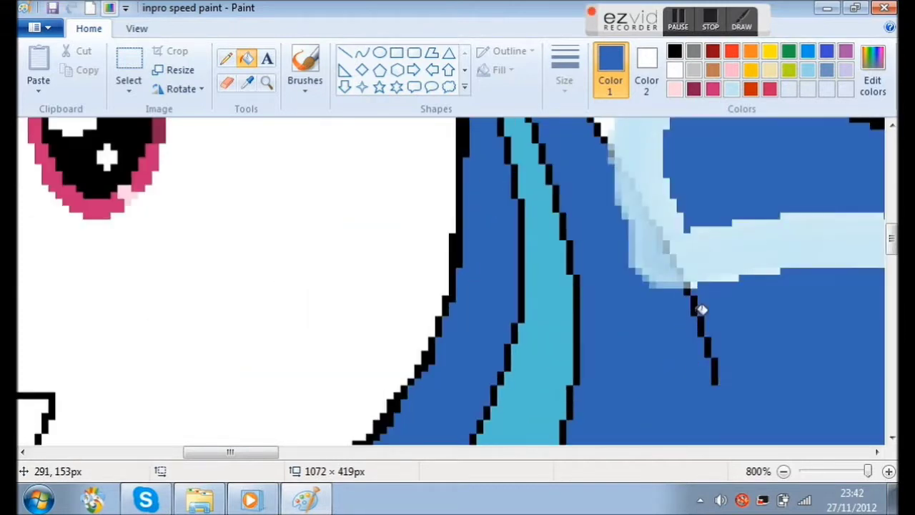
{"action": "key", "text": "ctrl+z"}
{"action": "left_click", "coordinate": [694, 305]}
{"action": "left_click", "coordinate": [702, 327]}
{"action": "left_click", "coordinate": [710, 347]}
{"action": "left_click", "coordinate": [715, 372]}
{"action": "left_click", "coordinate": [686, 289]}
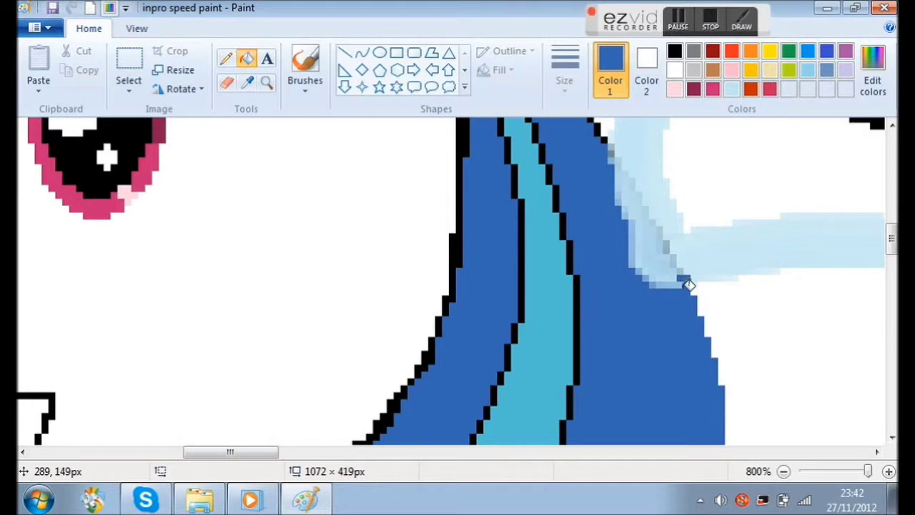
Fill the greyed outline pixels where the light blue curve crosses the mane's outer edge with dark blue, undoing any misplaced fill
{"action": "left_click", "coordinate": [680, 266]}
{"action": "scroll", "coordinate": [680, 266], "scroll_direction": "up", "scroll_amount": 3}
{"action": "left_click", "coordinate": [672, 405]}
{"action": "key", "text": "ctrl+z"}
{"action": "left_click", "coordinate": [671, 400]}
{"action": "left_click", "coordinate": [667, 386]}
Fill the black outline segments of the mane's outer edge just above the light blue curve with dark blue, undoing any spill
{"action": "scroll", "coordinate": [667, 384], "scroll_direction": "down", "scroll_amount": 2}
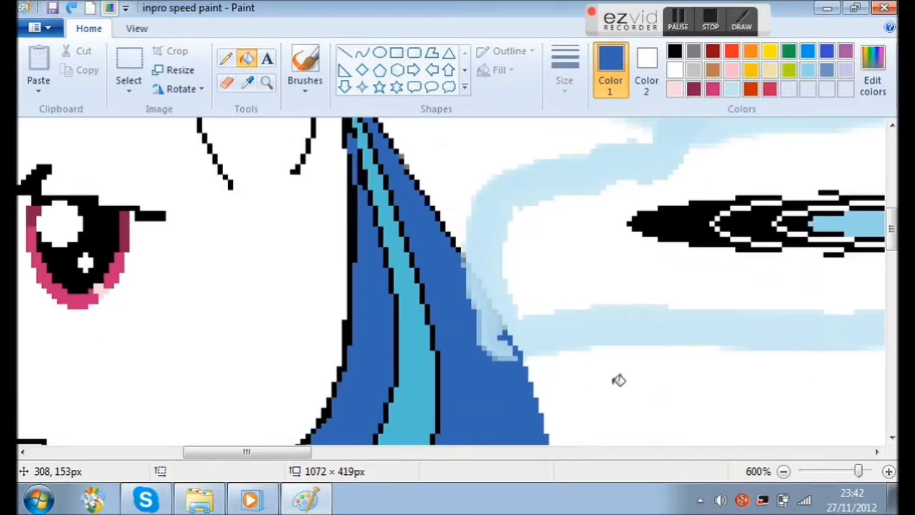
{"action": "scroll", "coordinate": [466, 330], "scroll_direction": "up", "scroll_amount": 2}
{"action": "scroll", "coordinate": [466, 330], "scroll_direction": "up", "scroll_amount": 1}
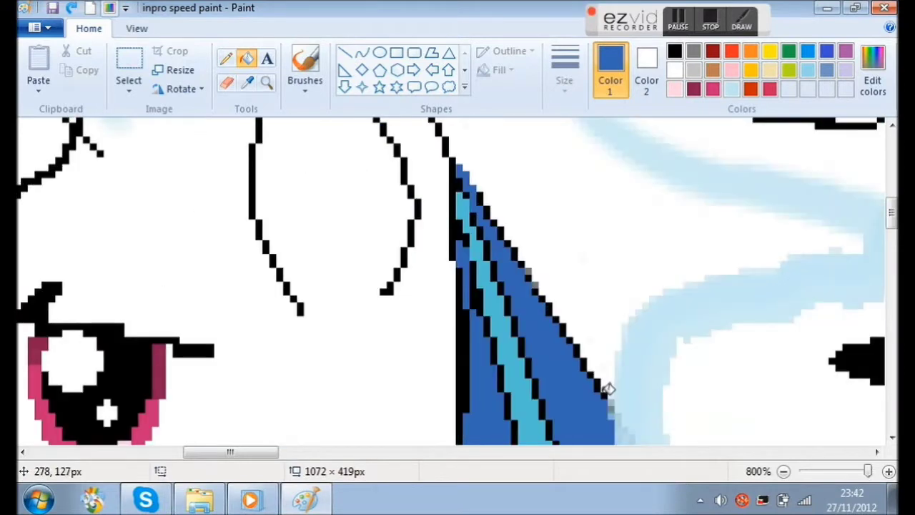
{"action": "scroll", "coordinate": [607, 358], "scroll_direction": "down", "scroll_amount": 1}
{"action": "left_click", "coordinate": [597, 303]}
{"action": "key", "text": "ctrl+z"}
{"action": "left_click", "coordinate": [591, 299]}
{"action": "left_click", "coordinate": [584, 287]}
{"action": "left_click", "coordinate": [577, 273]}
{"action": "left_click", "coordinate": [571, 264]}
{"action": "left_click", "coordinate": [563, 254]}
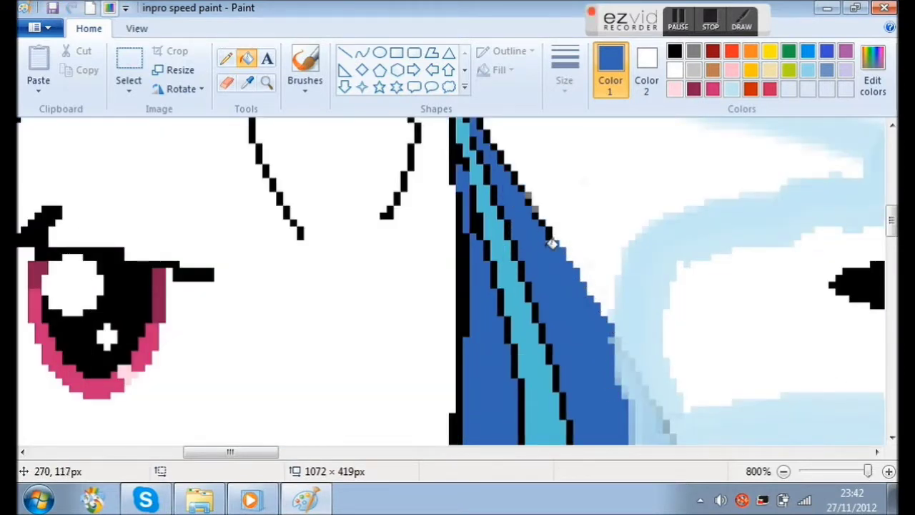
Recolor the black and grey outline segments farther up the mane's outer edge toward its tip in dark blue, undoing any misplaced fill
{"action": "left_click", "coordinate": [546, 226]}
{"action": "key", "text": "ctrl+z"}
{"action": "scroll", "coordinate": [551, 286], "scroll_direction": "up", "scroll_amount": 1}
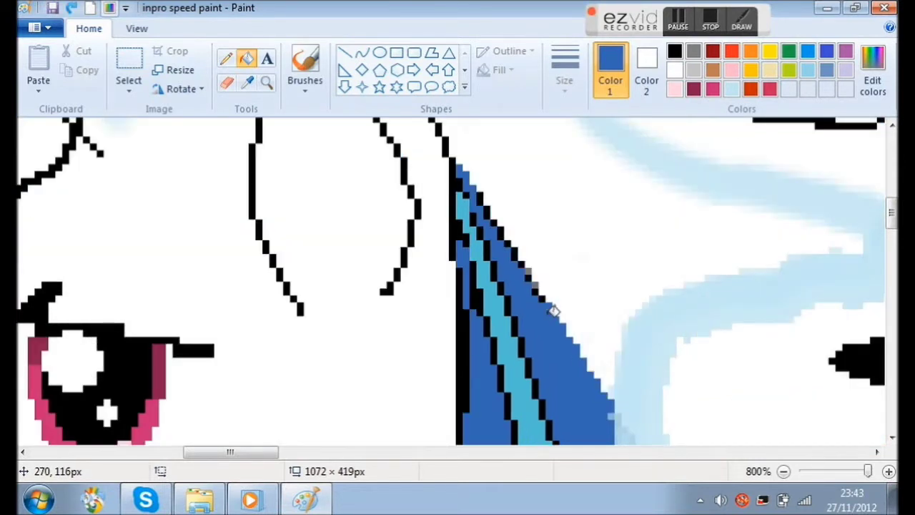
{"action": "left_click", "coordinate": [541, 299]}
{"action": "left_click", "coordinate": [535, 292]}
{"action": "left_click", "coordinate": [527, 278]}
{"action": "left_click", "coordinate": [521, 265]}
{"action": "left_click", "coordinate": [515, 257]}
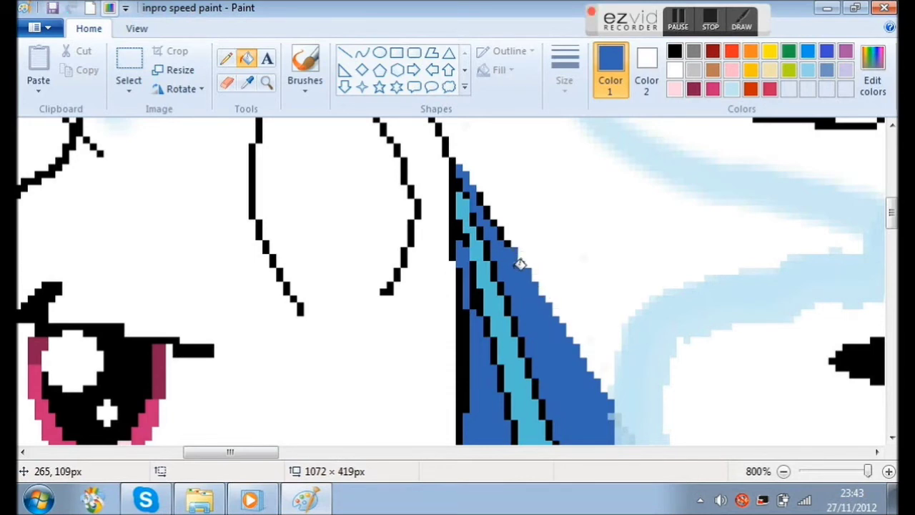